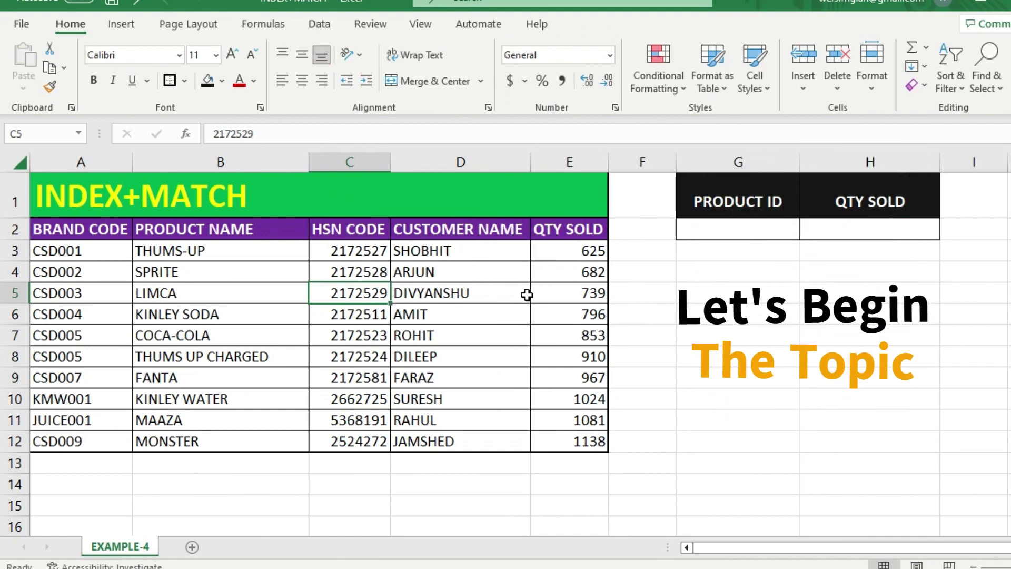
{"action": "left_click", "coordinate": [44, 186]}
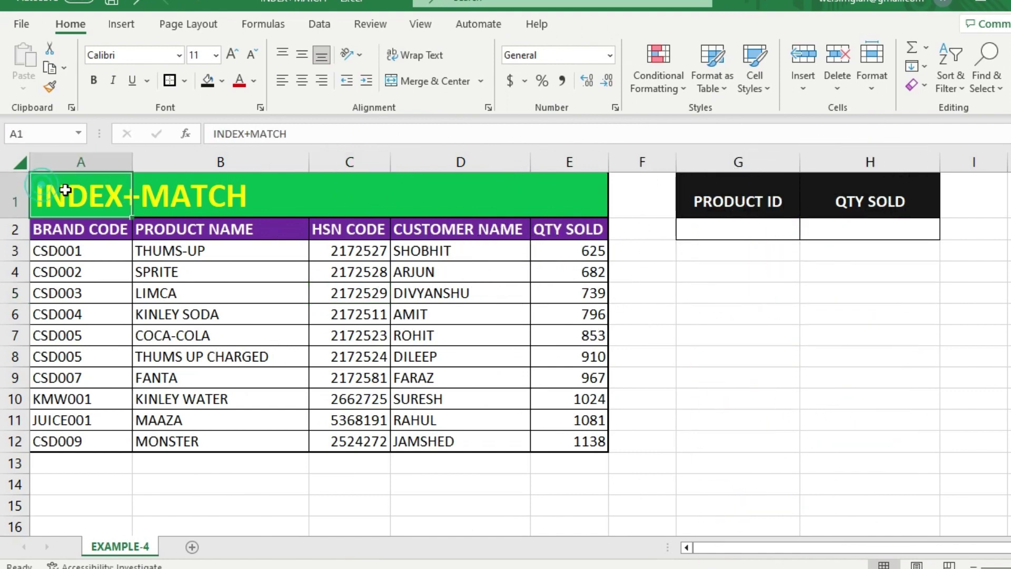
{"action": "left_click", "coordinate": [184, 197]}
{"action": "left_click", "coordinate": [342, 198]}
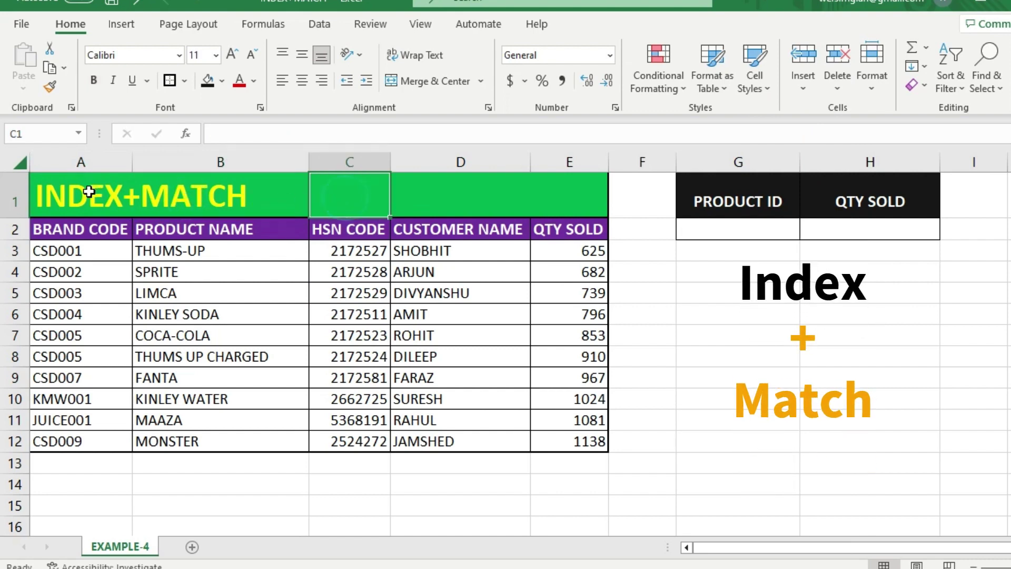
{"action": "left_click_drag", "start_coordinate": [74, 194], "coordinate": [237, 195]}
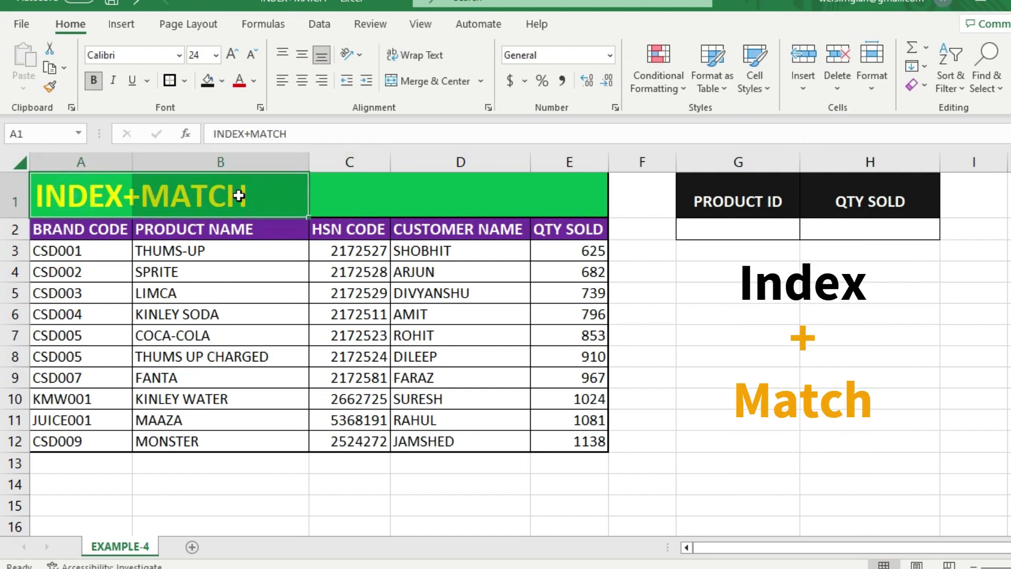
{"action": "left_click", "coordinate": [245, 254]}
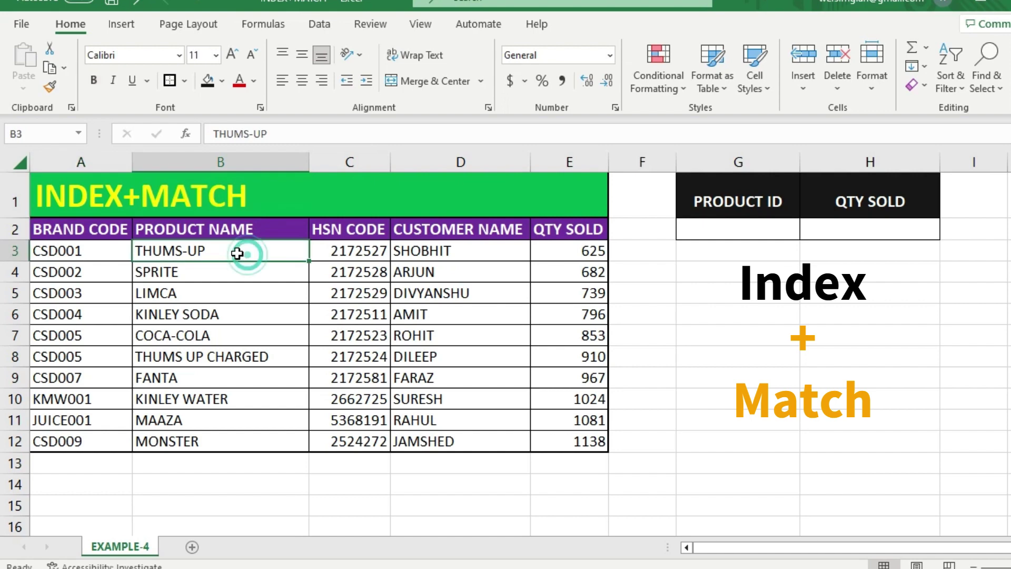
{"action": "left_click_drag", "start_coordinate": [106, 226], "coordinate": [554, 442]}
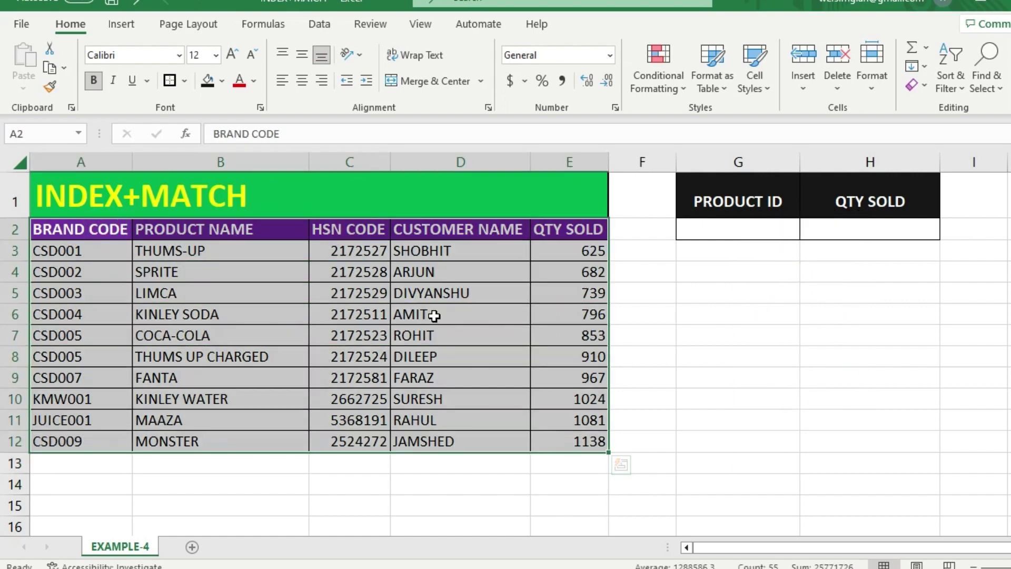
{"action": "left_click", "coordinate": [228, 282]}
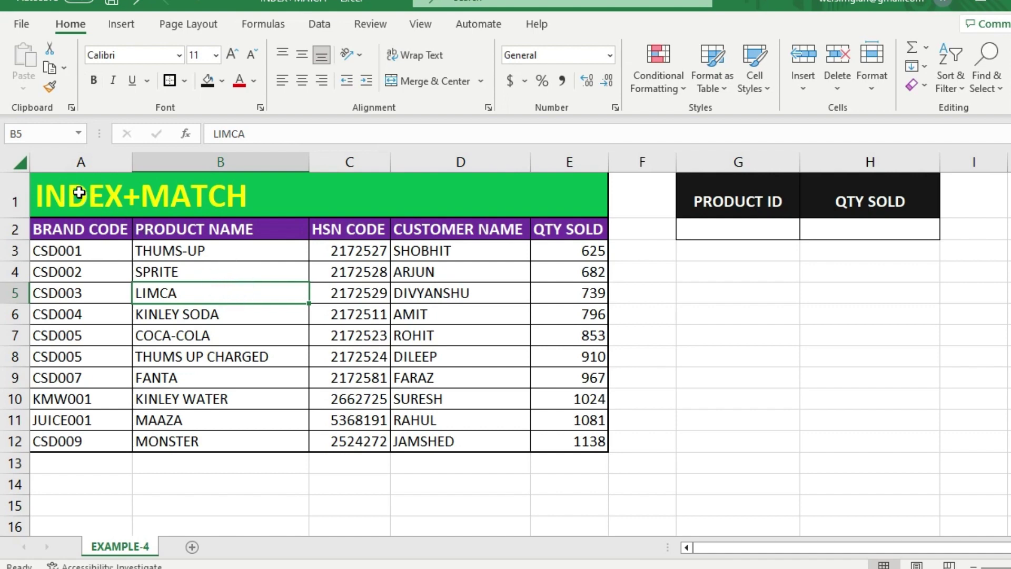
{"action": "left_click", "coordinate": [80, 195]}
{"action": "left_click", "coordinate": [166, 196]}
{"action": "mouse_move", "coordinate": [106, 194]}
{"action": "left_mouse_down"}
{"action": "mouse_move", "coordinate": [204, 196]}
{"action": "mouse_move", "coordinate": [97, 197]}
{"action": "left_mouse_up"}
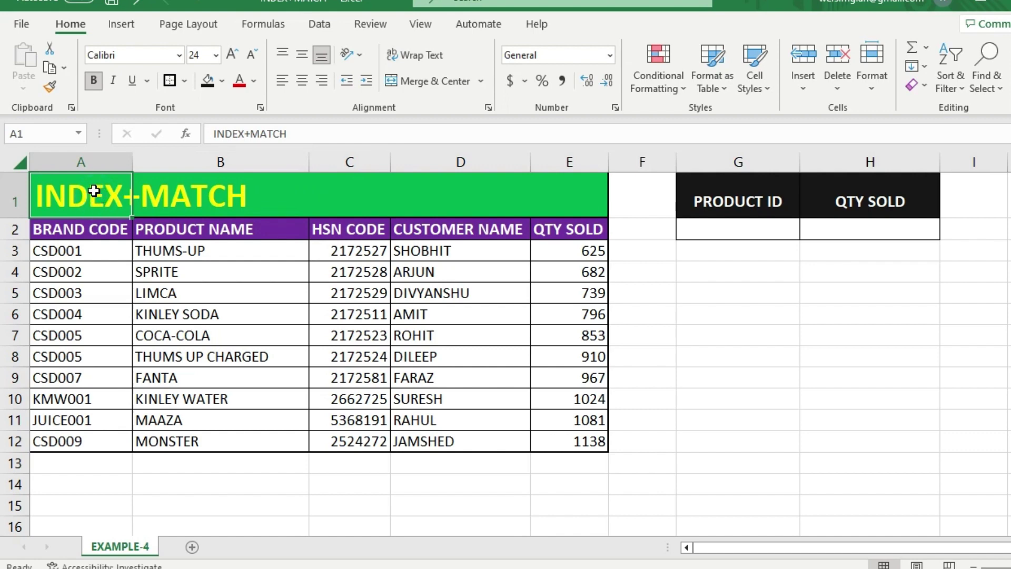
{"action": "left_click", "coordinate": [167, 198]}
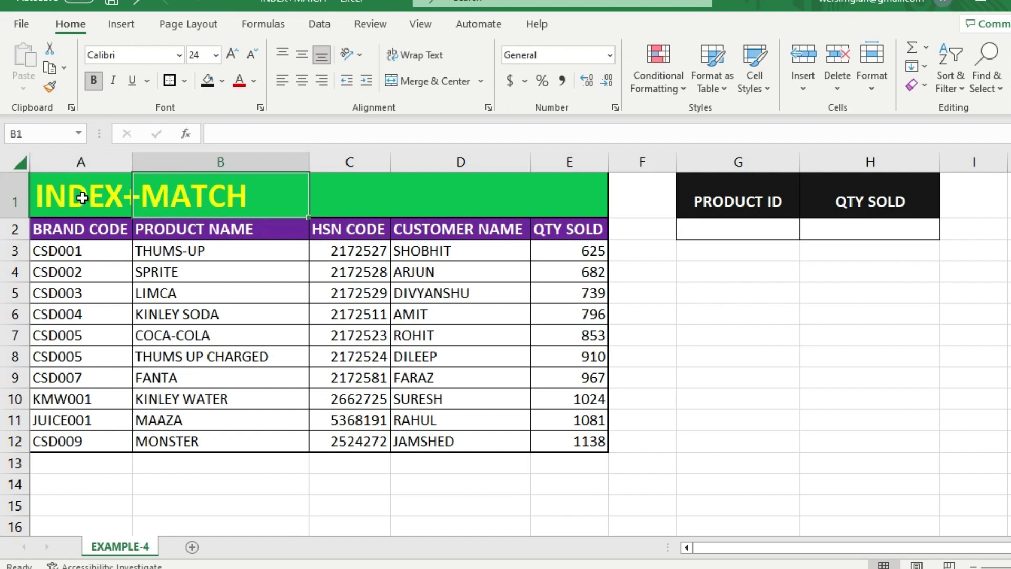
{"action": "left_click_drag", "start_coordinate": [82, 198], "coordinate": [226, 195]}
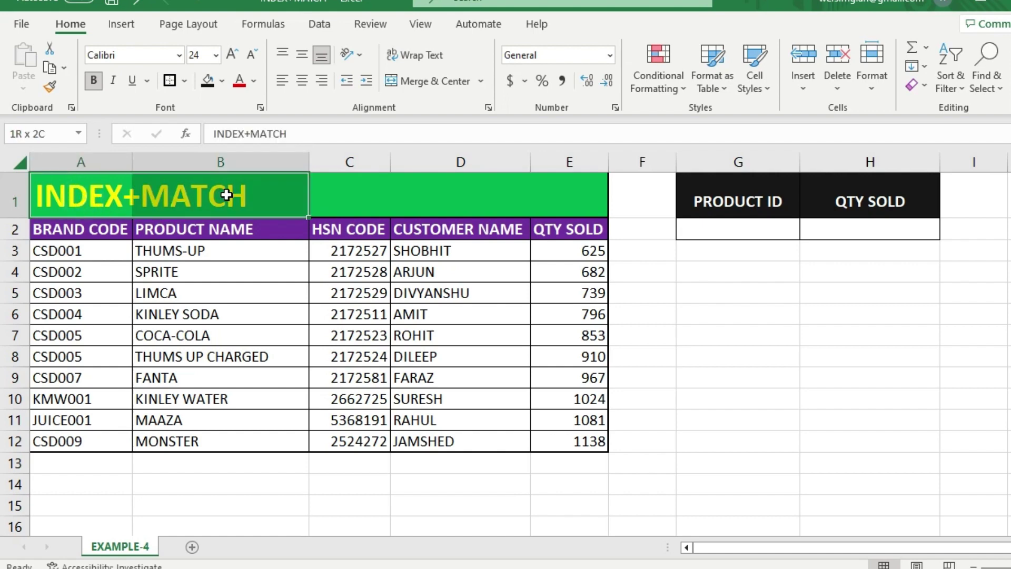
{"action": "left_click", "coordinate": [208, 259]}
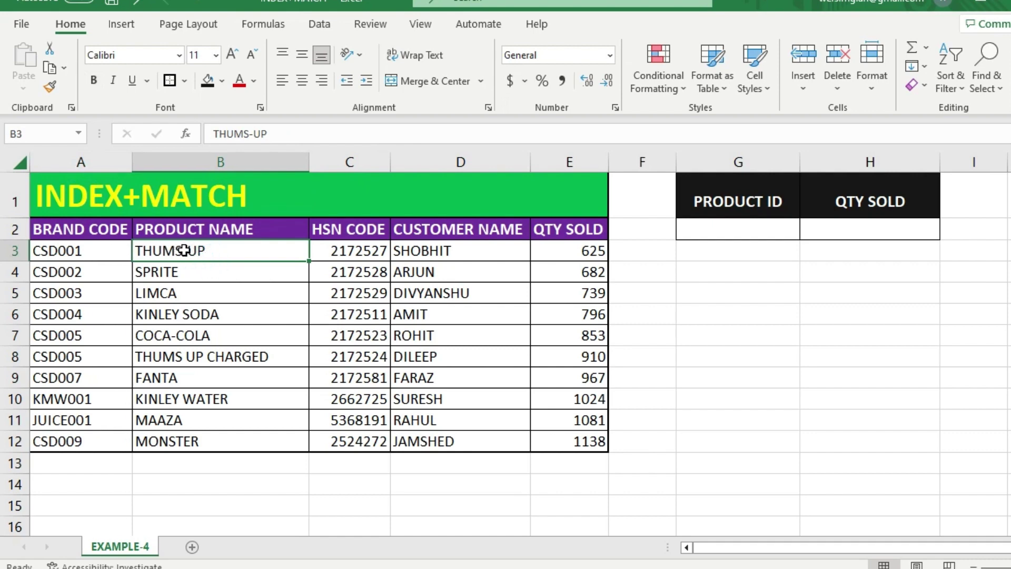
Step: Review the sales table column by column, from BRAND CODE to QTY SOLD
{"action": "left_click", "coordinate": [196, 227]}
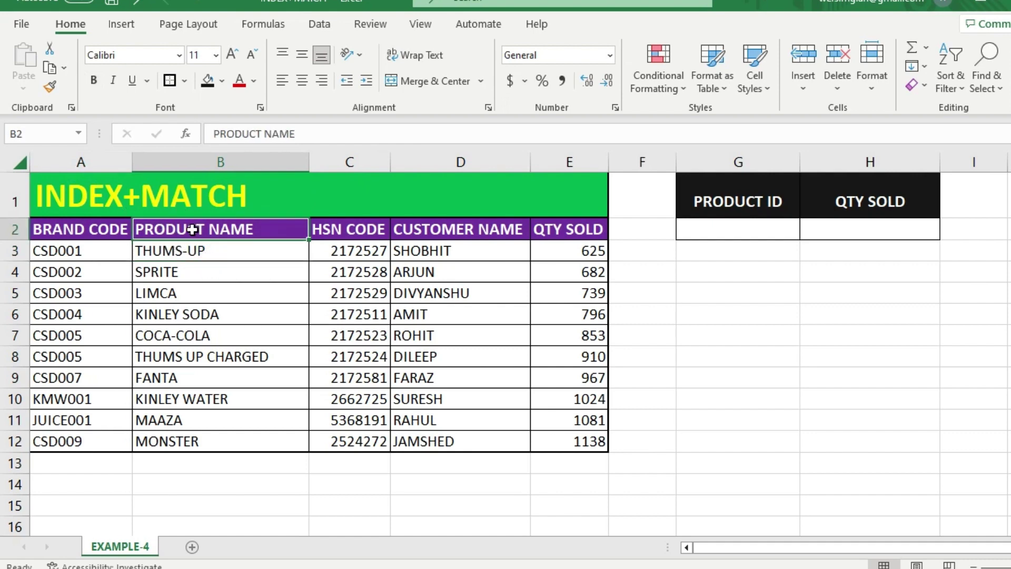
{"action": "left_click_drag", "start_coordinate": [102, 225], "coordinate": [88, 448]}
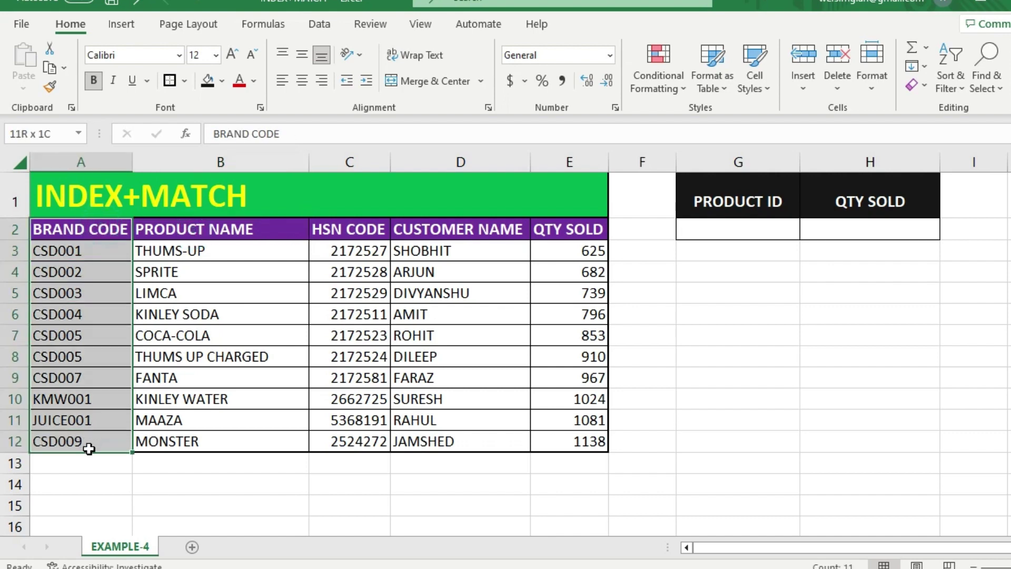
{"action": "left_click_drag", "start_coordinate": [229, 229], "coordinate": [220, 449]}
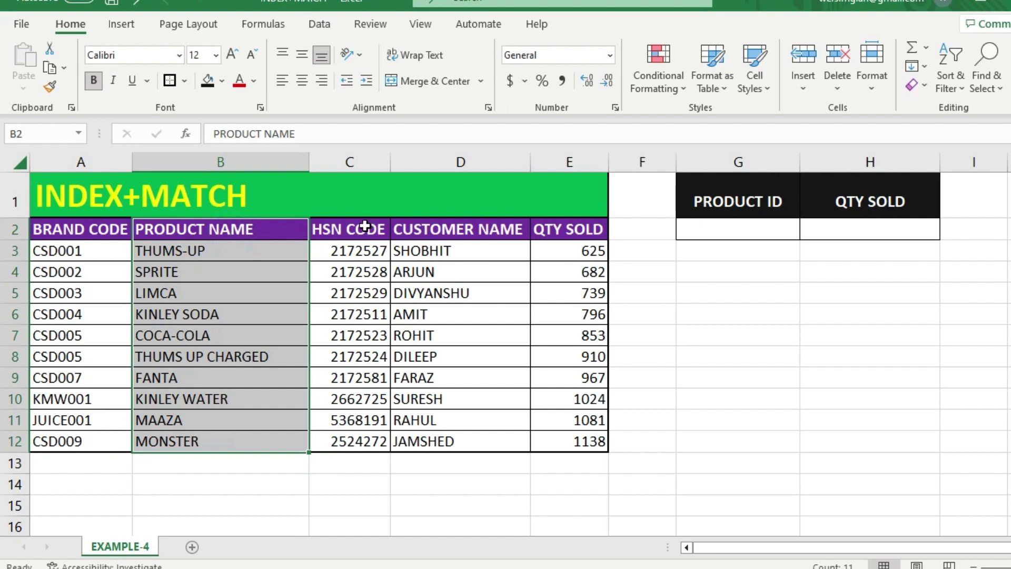
{"action": "left_click_drag", "start_coordinate": [363, 227], "coordinate": [363, 442]}
{"action": "left_click_drag", "start_coordinate": [509, 232], "coordinate": [508, 424]}
{"action": "left_click_drag", "start_coordinate": [566, 232], "coordinate": [570, 439]}
{"action": "left_click_drag", "start_coordinate": [217, 243], "coordinate": [560, 427]}
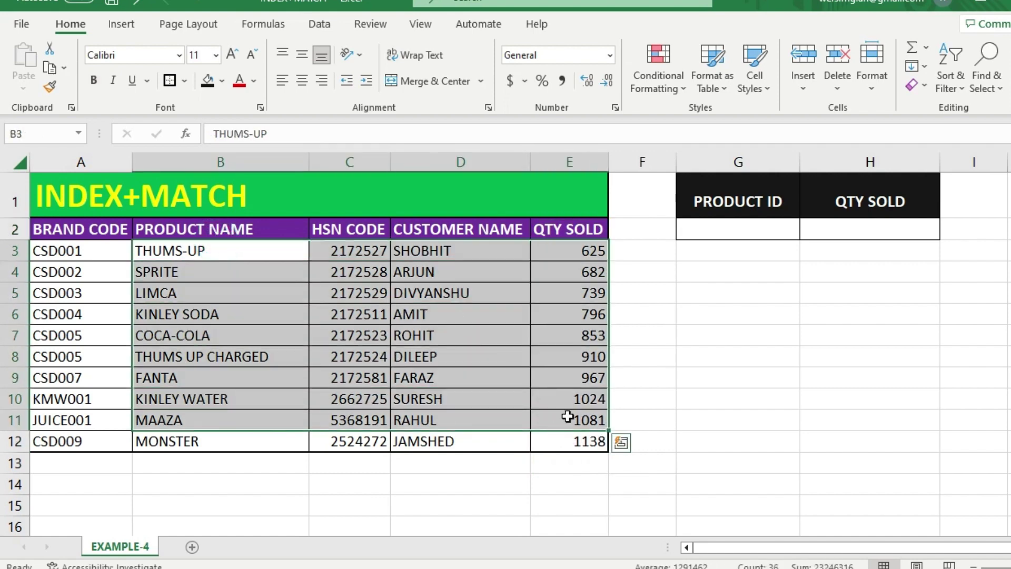
Step: Enter the formula =INDEX(A2:A12,3) in cell G5 to return the third entry of the brand code range
{"action": "left_click", "coordinate": [705, 302]}
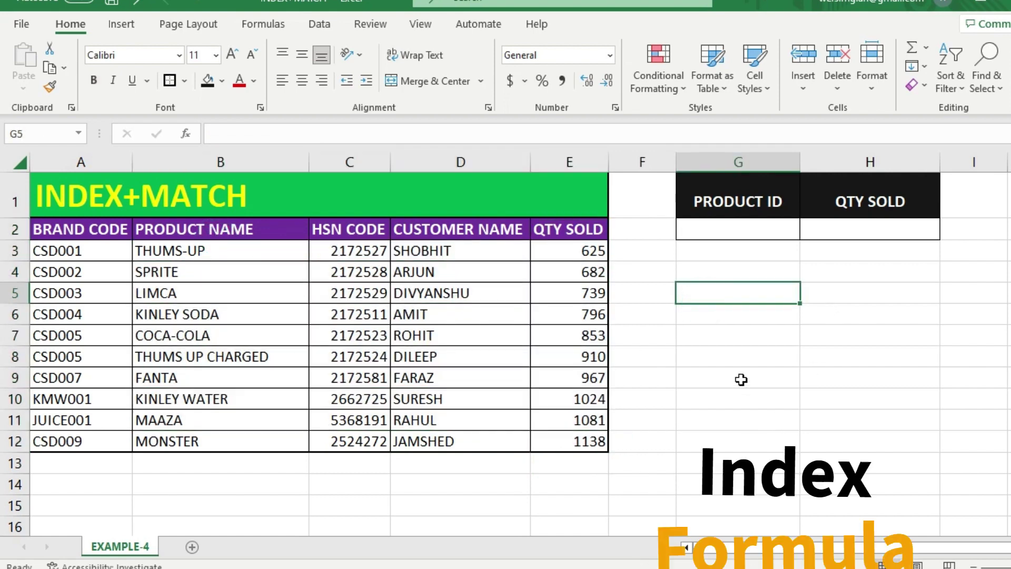
{"action": "type", "text": "="}
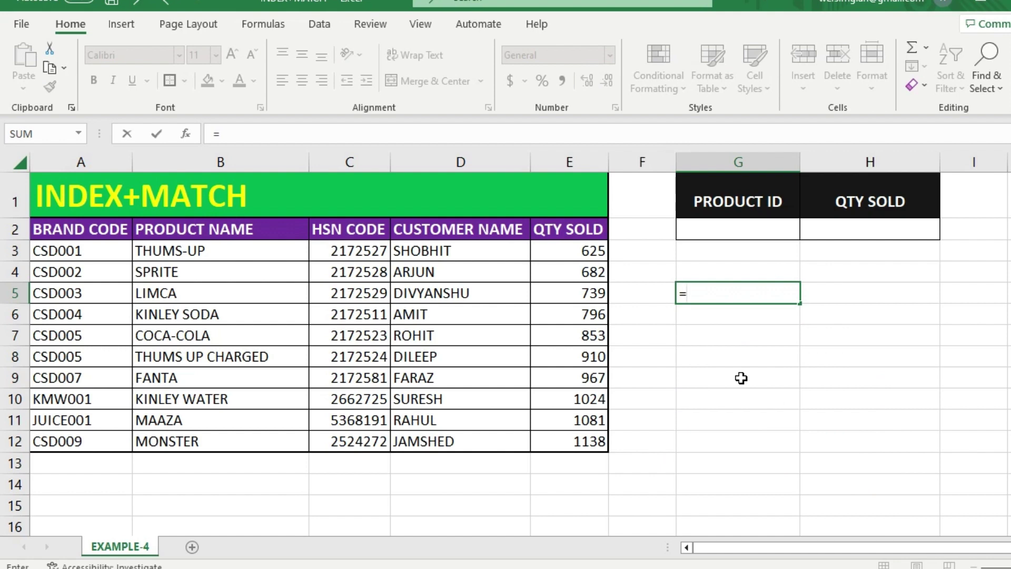
{"action": "type", "text": "I"}
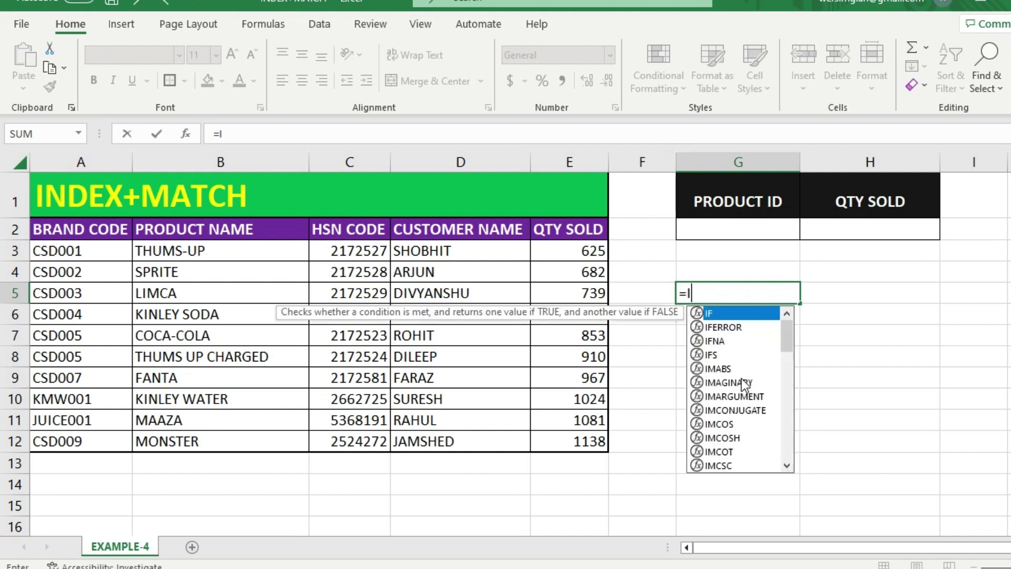
{"action": "type", "text": "NDE"}
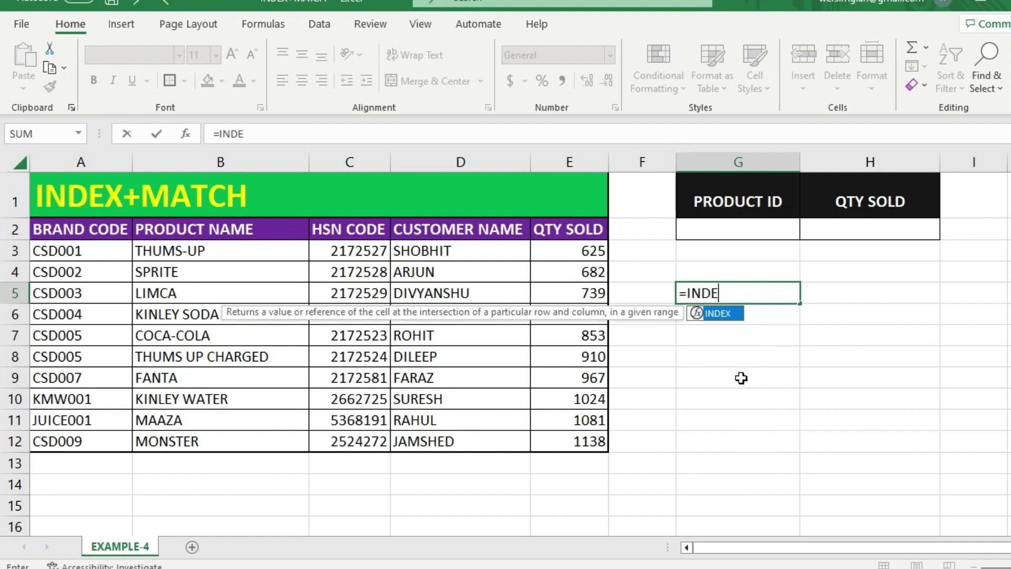
{"action": "type", "text": "X("}
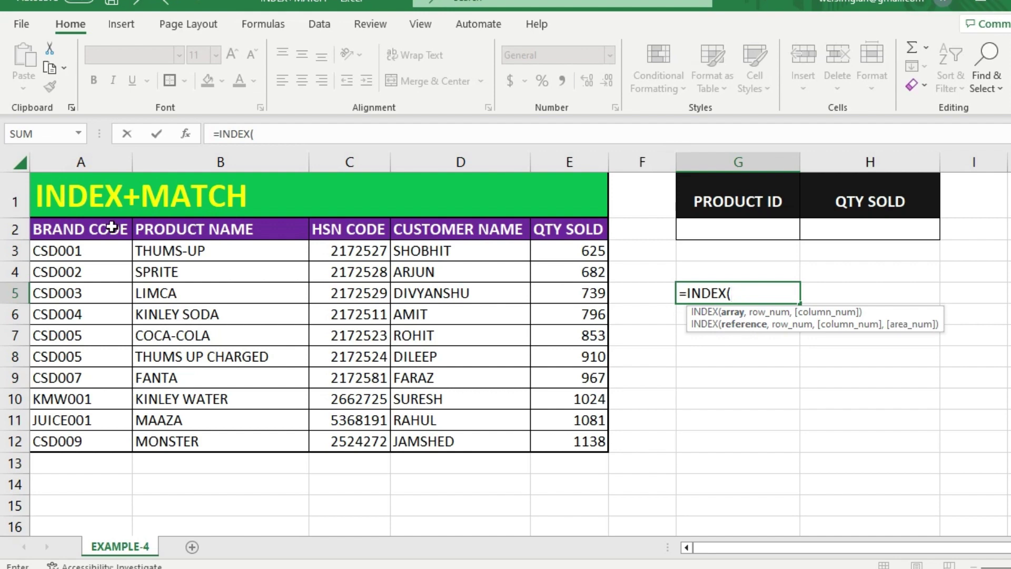
{"action": "left_click_drag", "start_coordinate": [97, 229], "coordinate": [81, 442]}
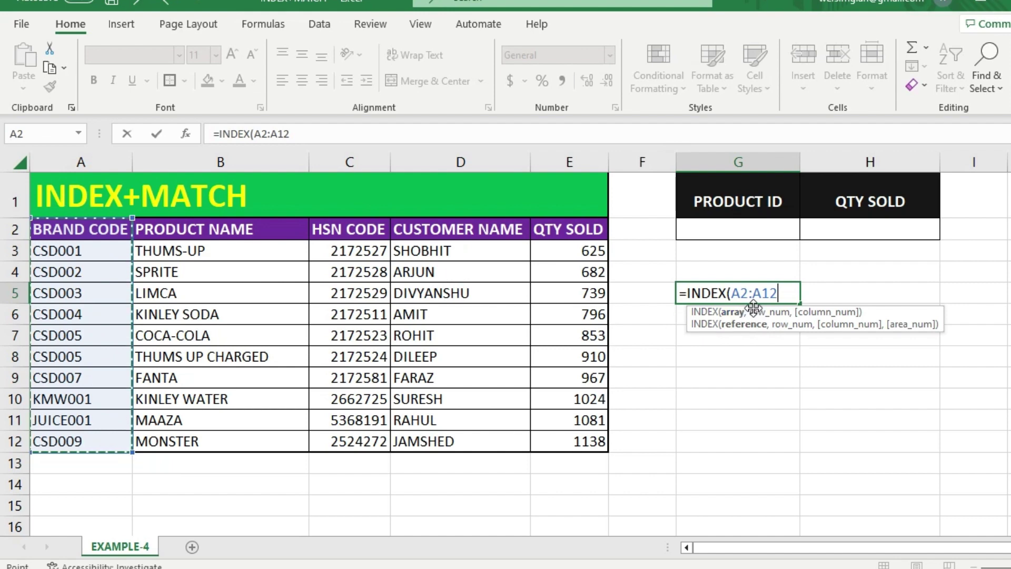
{"action": "type", "text": ",3"}
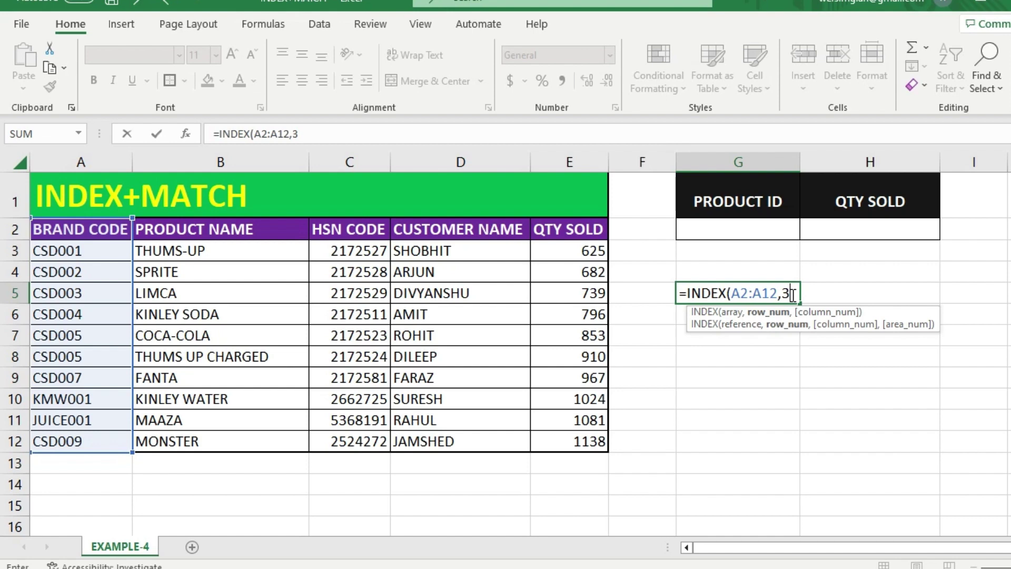
{"action": "type", "text": ")"}
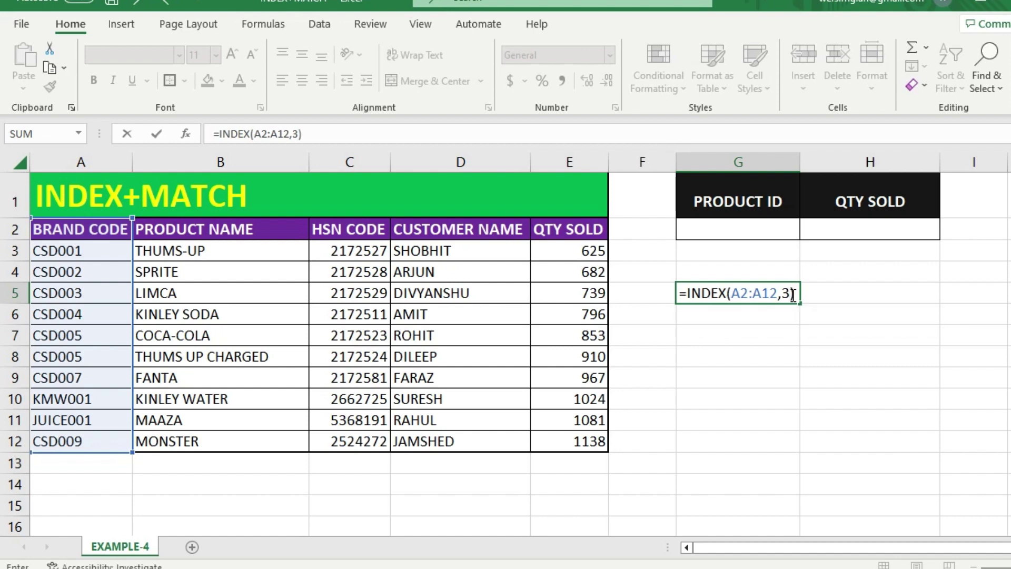
{"action": "key", "text": "Return"}
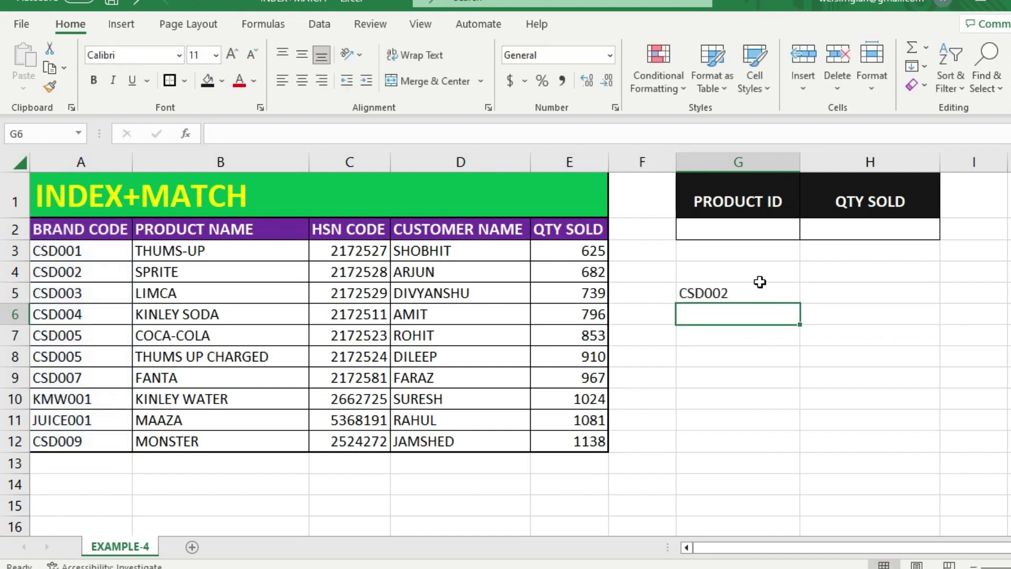
Step: Examine the INDEX formula in cell G5, comparing its array and row number with the brand code in cell A4
{"action": "double_click", "coordinate": [736, 293]}
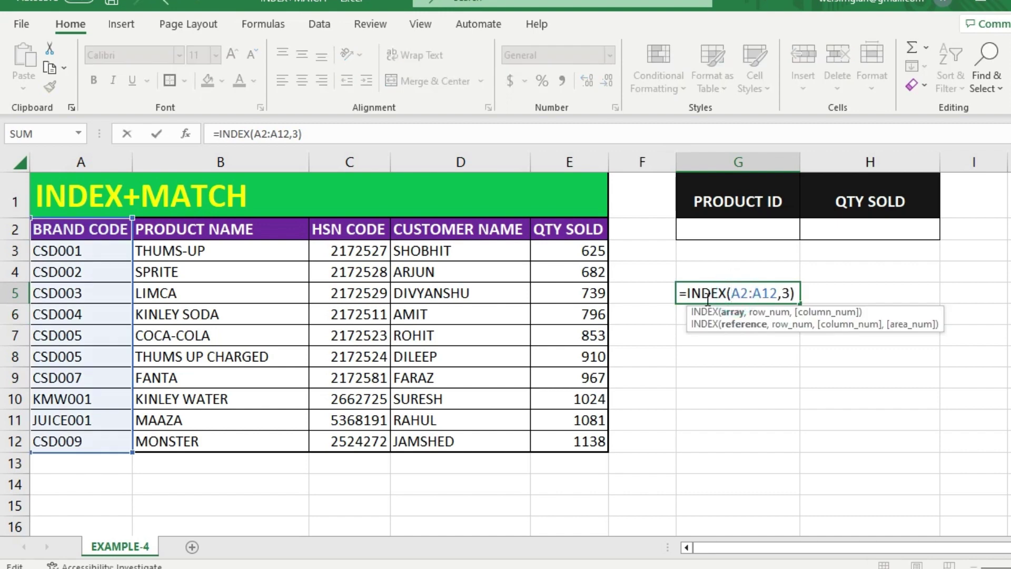
{"action": "key", "text": "Return"}
{"action": "left_click", "coordinate": [759, 300]}
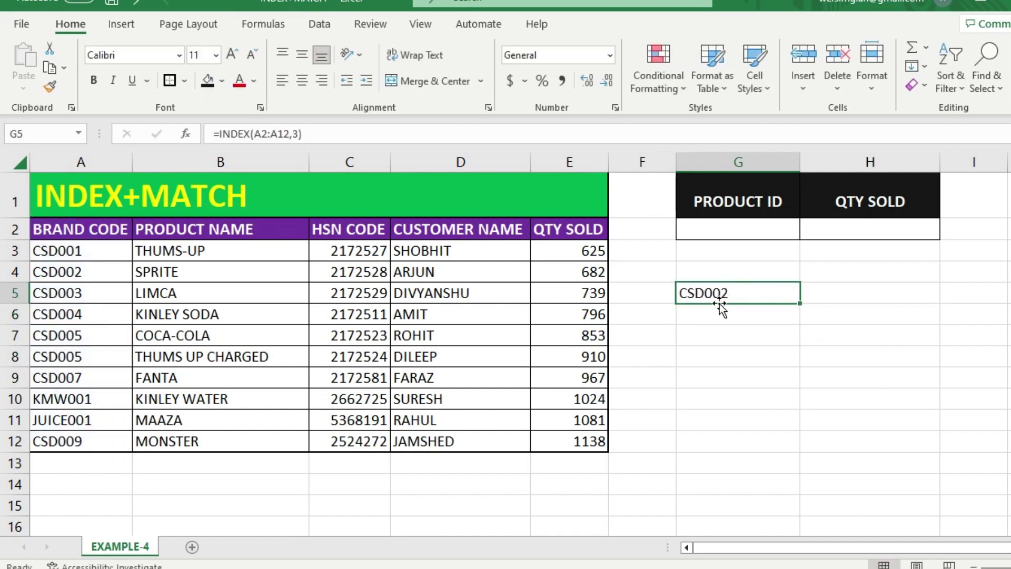
{"action": "left_click", "coordinate": [99, 271]}
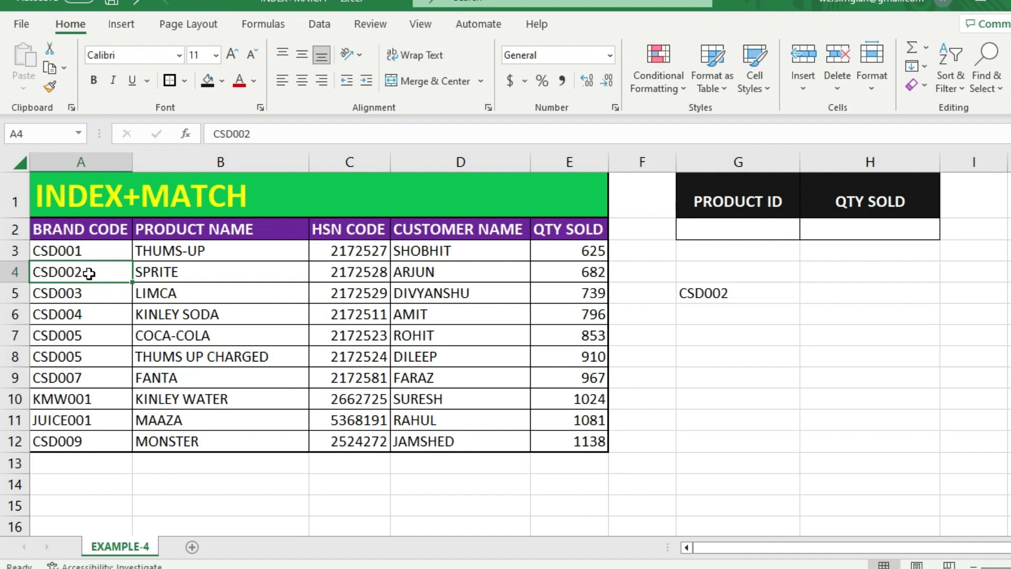
{"action": "double_click", "coordinate": [761, 299]}
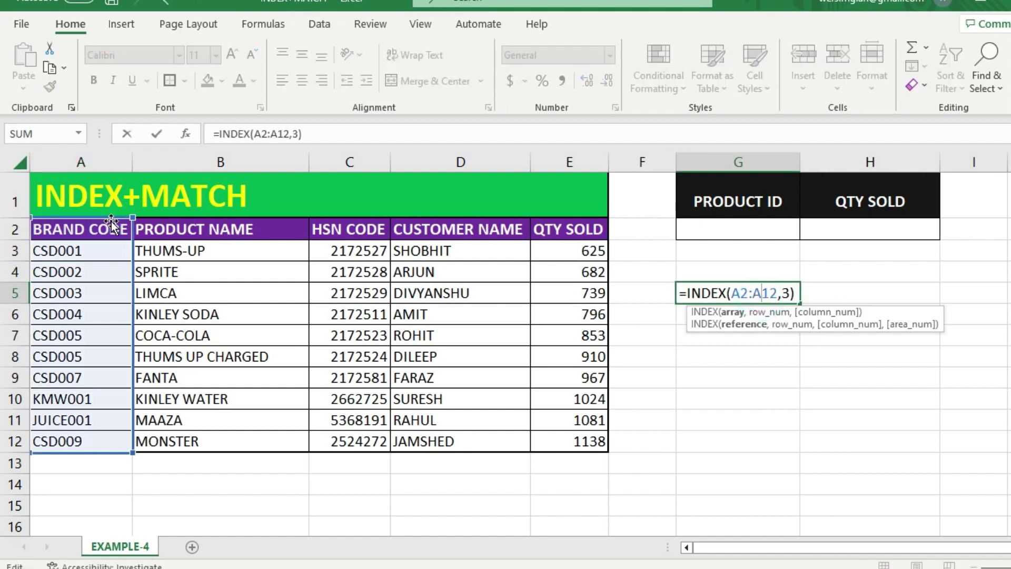
{"action": "key", "text": "Return"}
{"action": "left_click", "coordinate": [78, 272]}
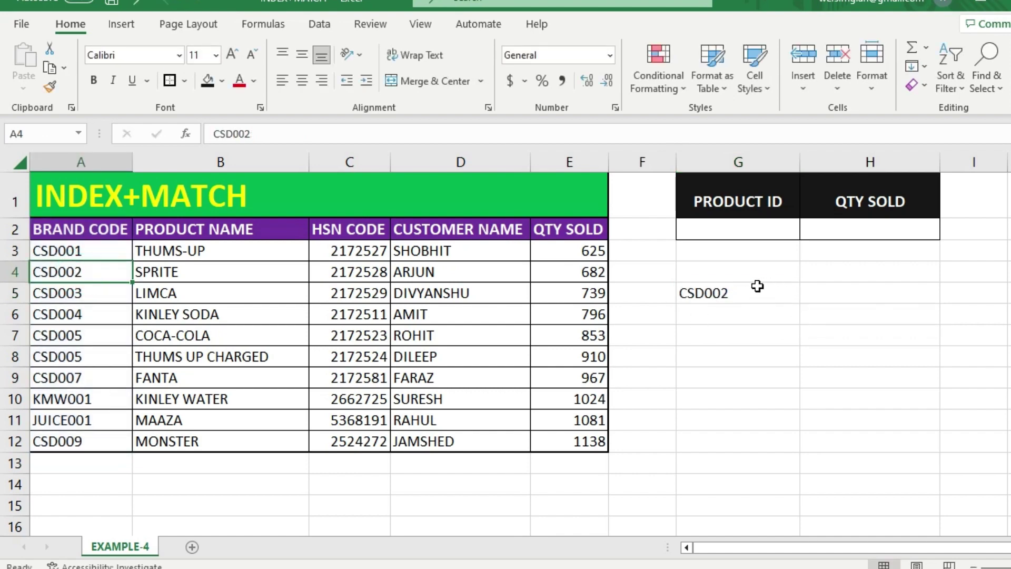
{"action": "left_click", "coordinate": [757, 286]}
{"action": "double_click", "coordinate": [759, 286]}
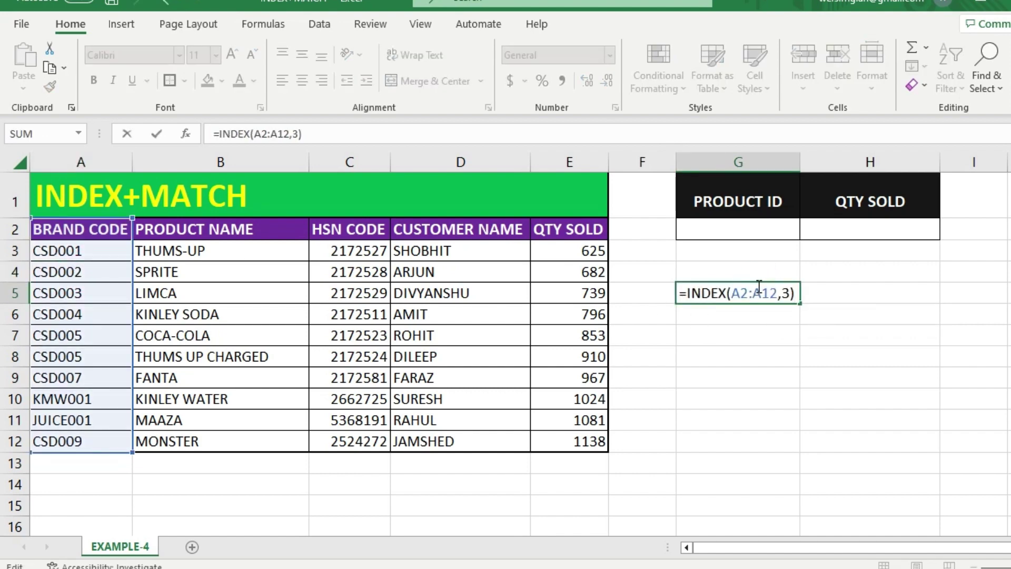
{"action": "key", "text": "Escape"}
{"action": "double_click", "coordinate": [758, 286]}
{"action": "key", "text": "ctrl+Return"}
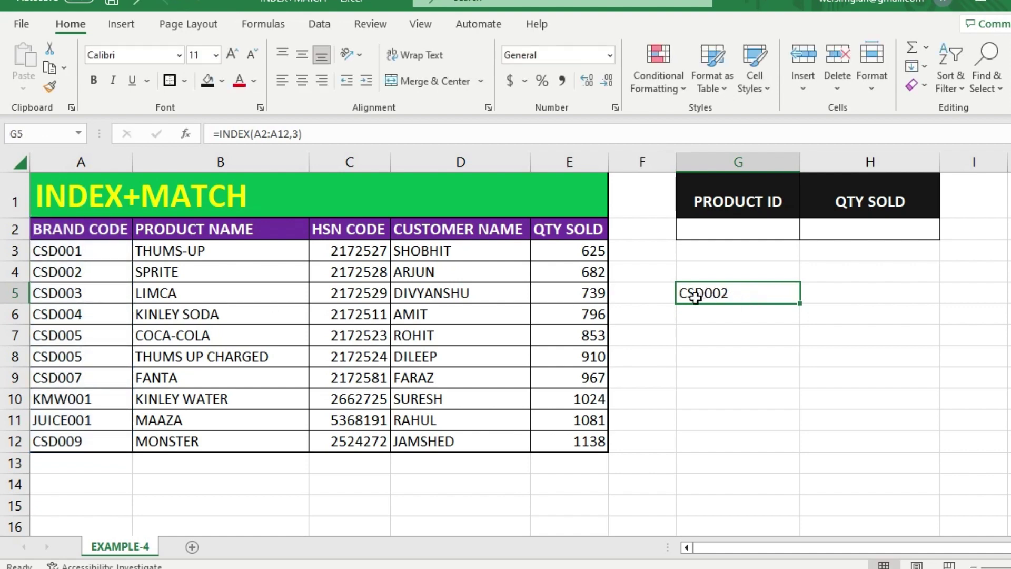
{"action": "left_click", "coordinate": [94, 274]}
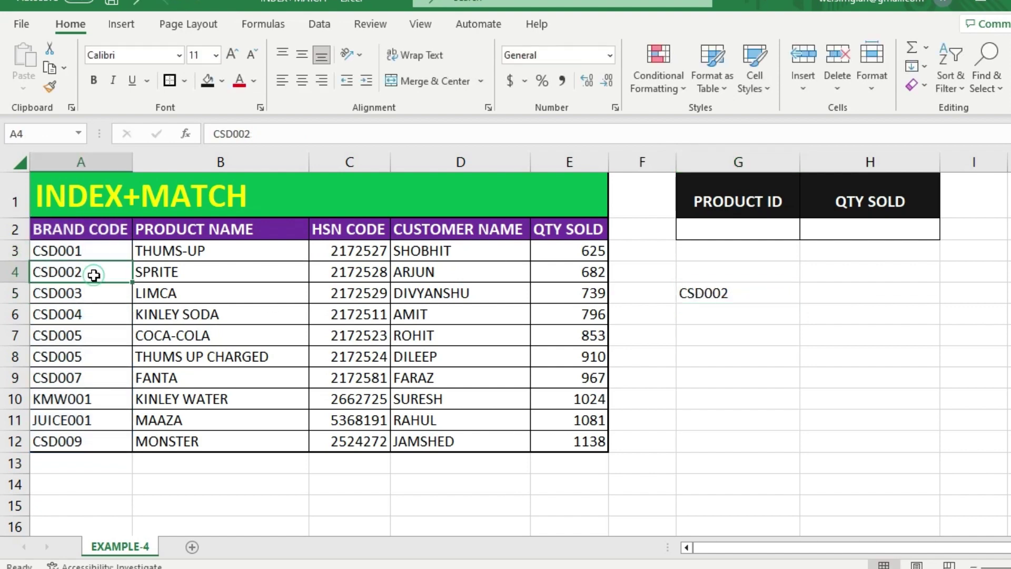
{"action": "left_click", "coordinate": [713, 288]}
{"action": "double_click", "coordinate": [712, 289]}
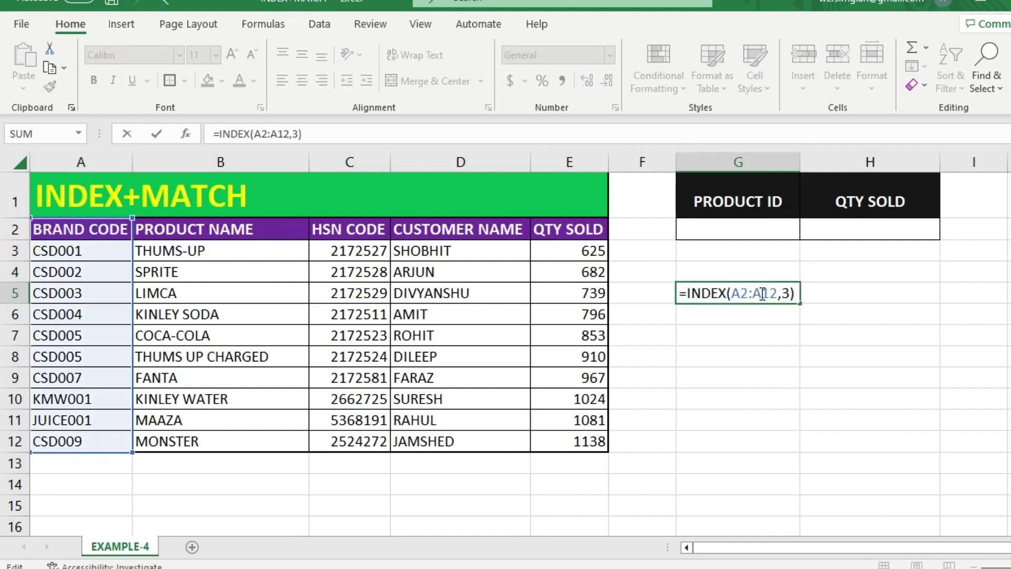
{"action": "key", "text": "Escape"}
{"action": "left_click", "coordinate": [722, 314]}
{"action": "left_click", "coordinate": [721, 293]}
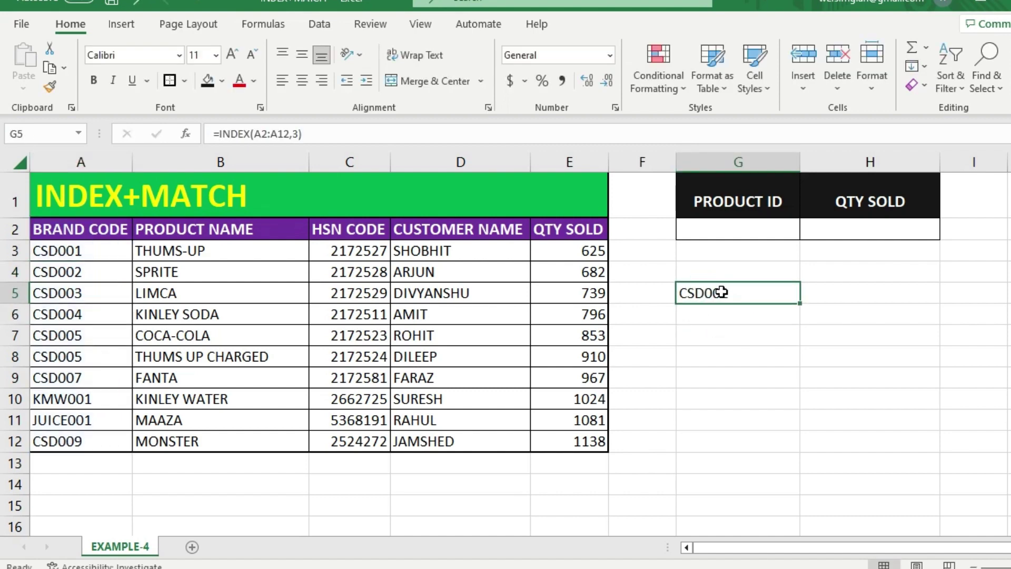
{"action": "double_click", "coordinate": [721, 292]}
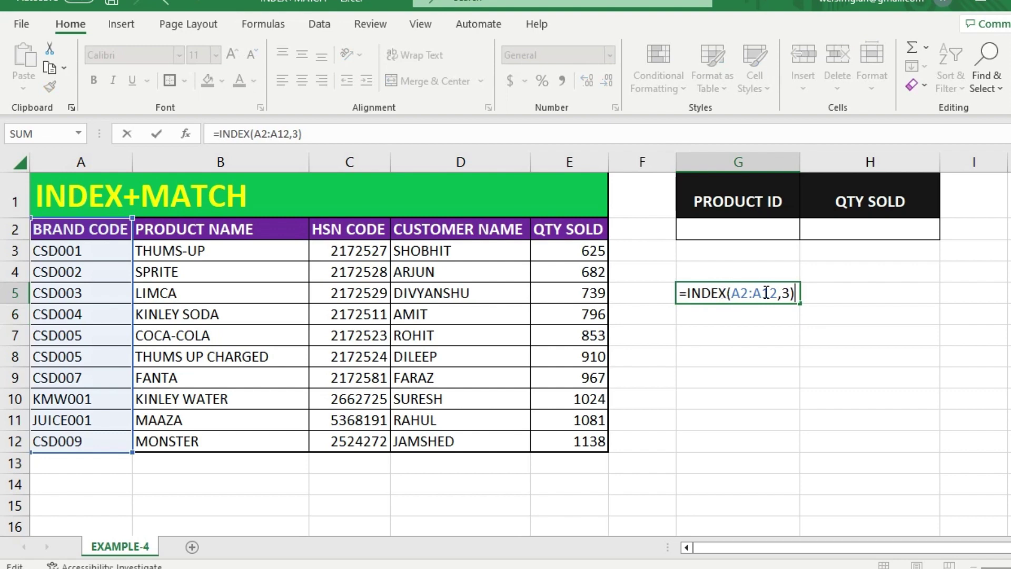
{"action": "left_click", "coordinate": [787, 293]}
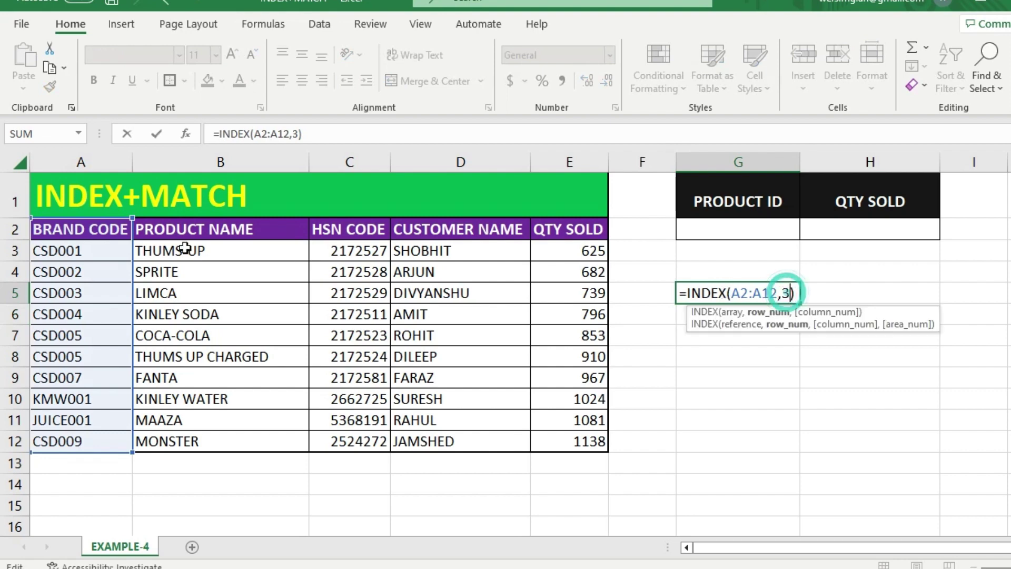
{"action": "key", "text": "Escape"}
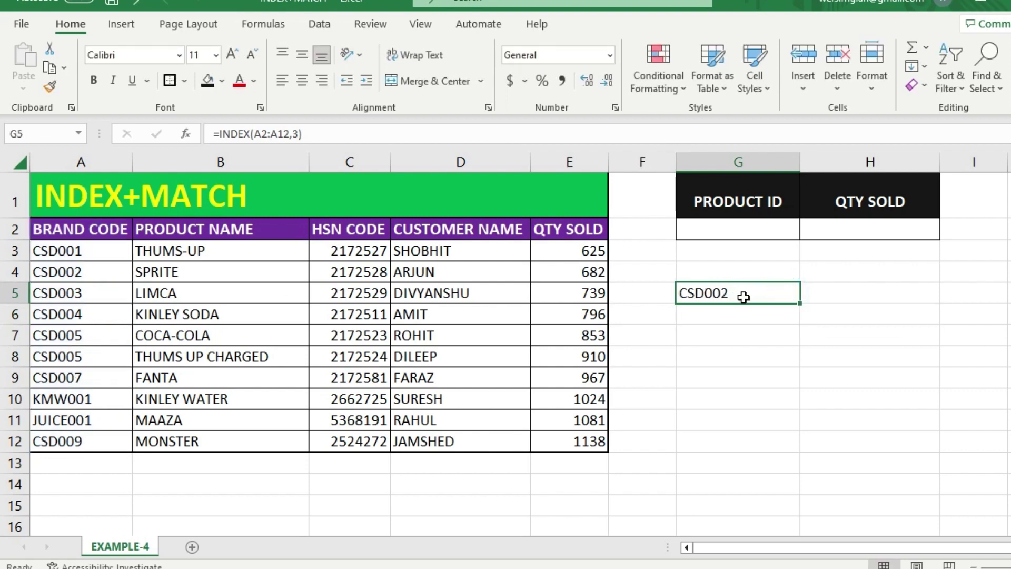
Step: Enter the formula =INDEX(A2:E2,,4) in cell G6 to return the fourth heading of the table's header row
{"action": "left_click", "coordinate": [719, 318]}
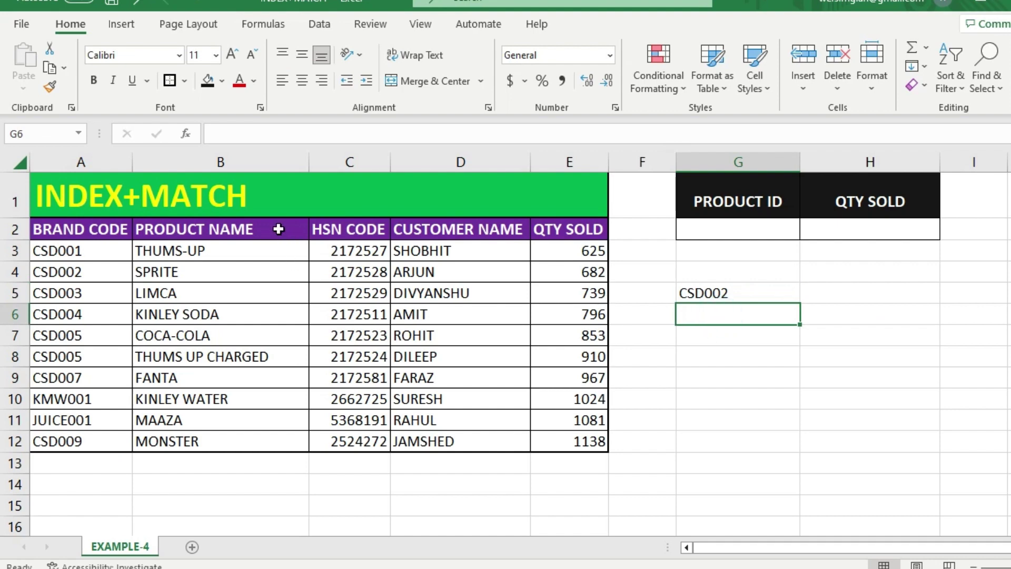
{"action": "type", "text": "="}
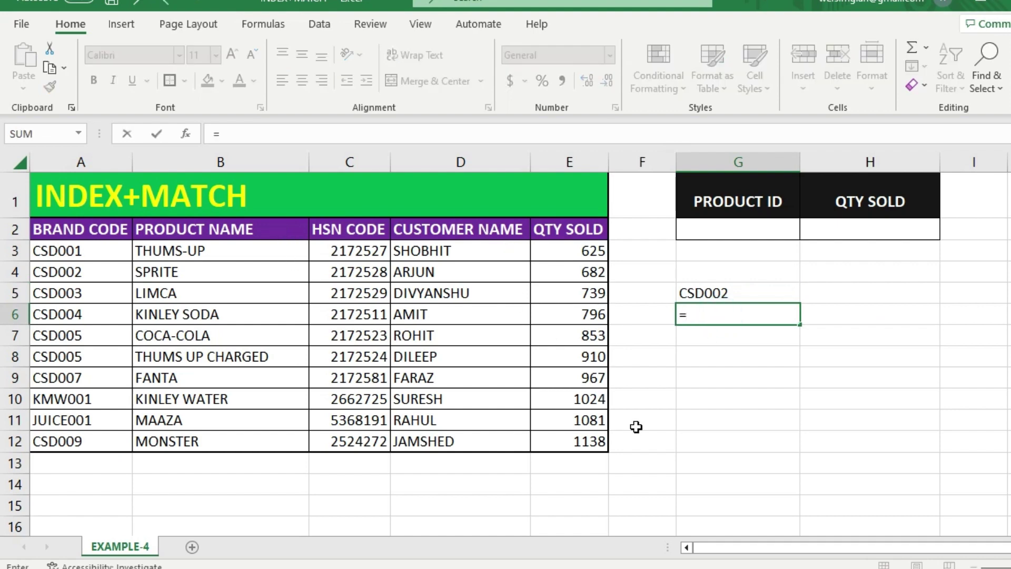
{"action": "type", "text": "INDEX("}
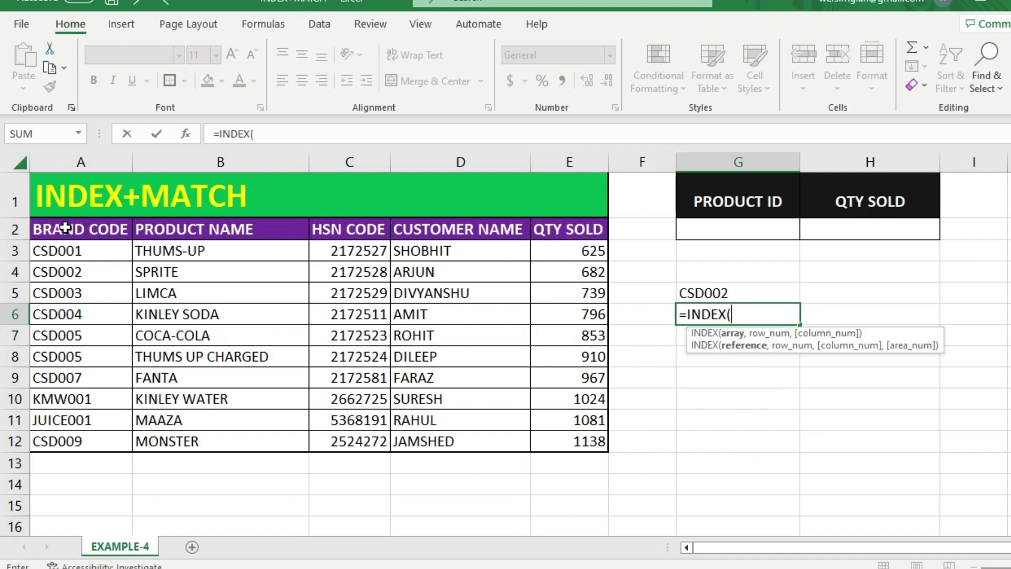
{"action": "left_click_drag", "start_coordinate": [65, 227], "coordinate": [553, 224]}
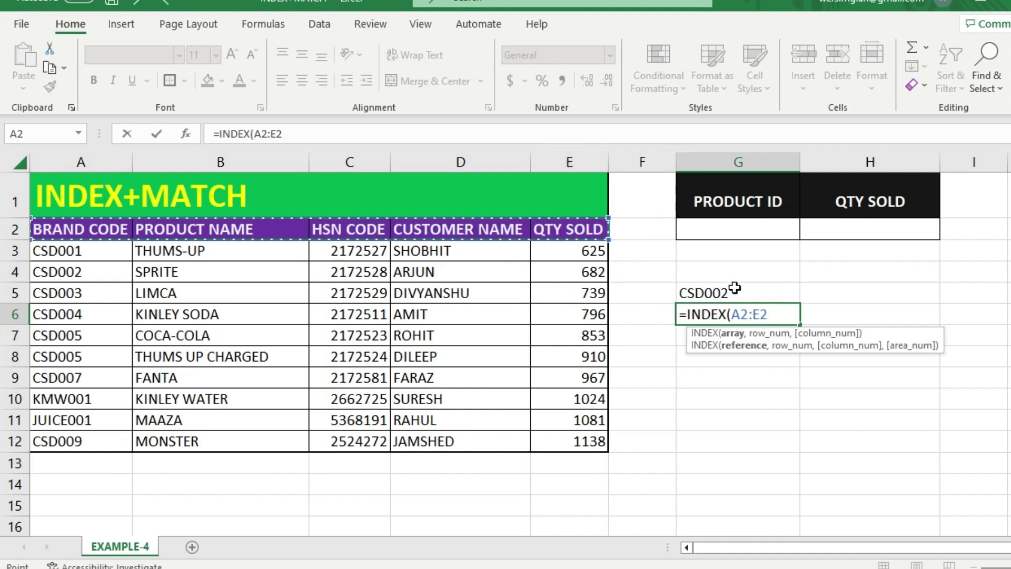
{"action": "left_click", "coordinate": [784, 315]}
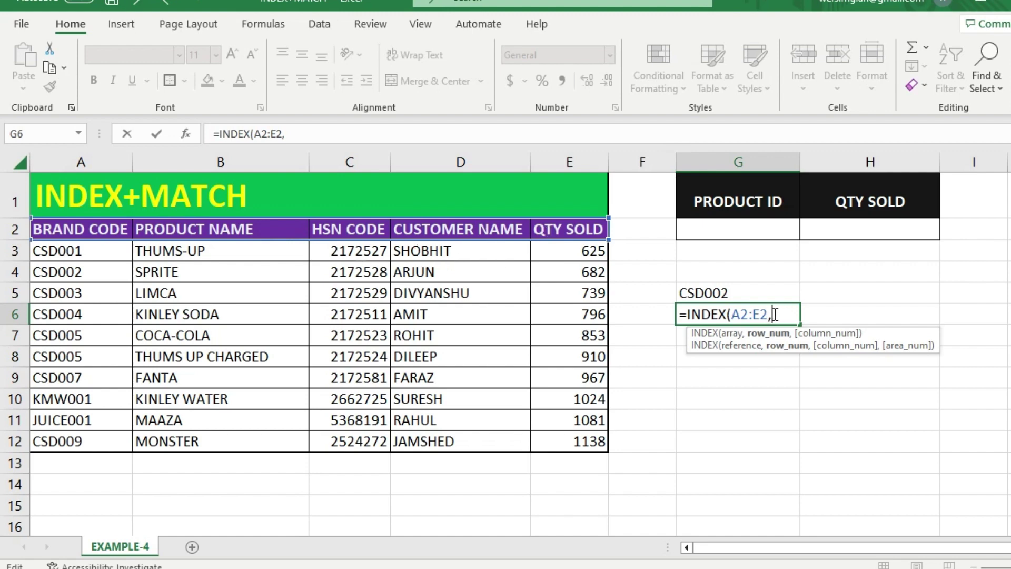
{"action": "type", "text": ",4"}
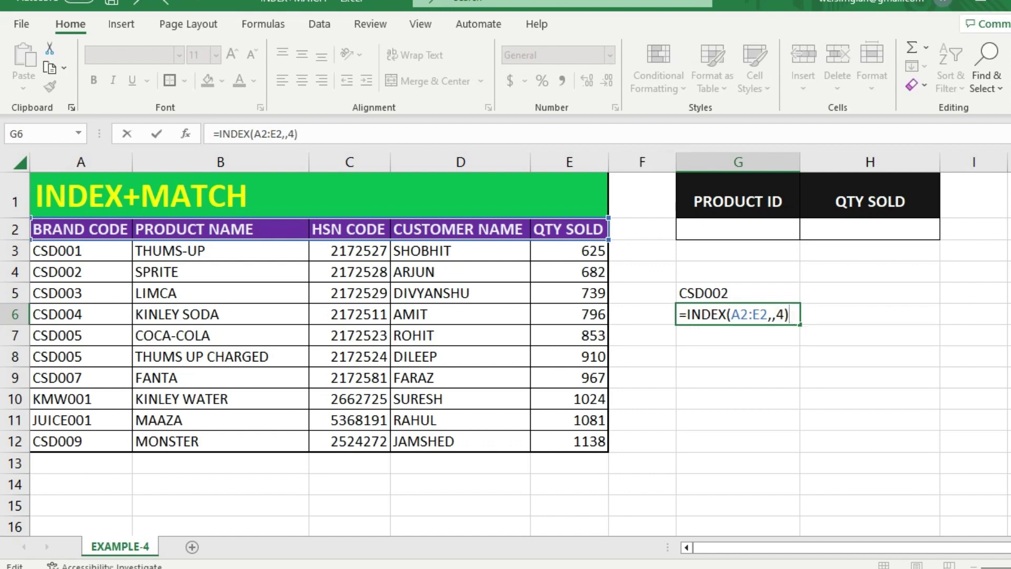
{"action": "key", "text": "Return"}
{"action": "key", "text": "Up"}
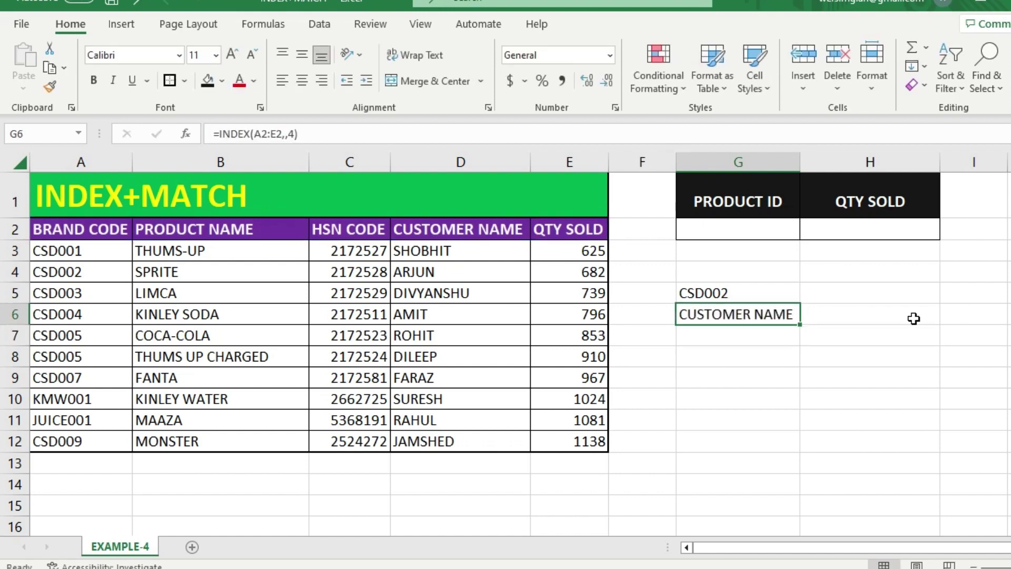
Step: Examine the INDEX formula in cell G6, comparing its header range and column number with the heading in cell D2
{"action": "double_click", "coordinate": [778, 315]}
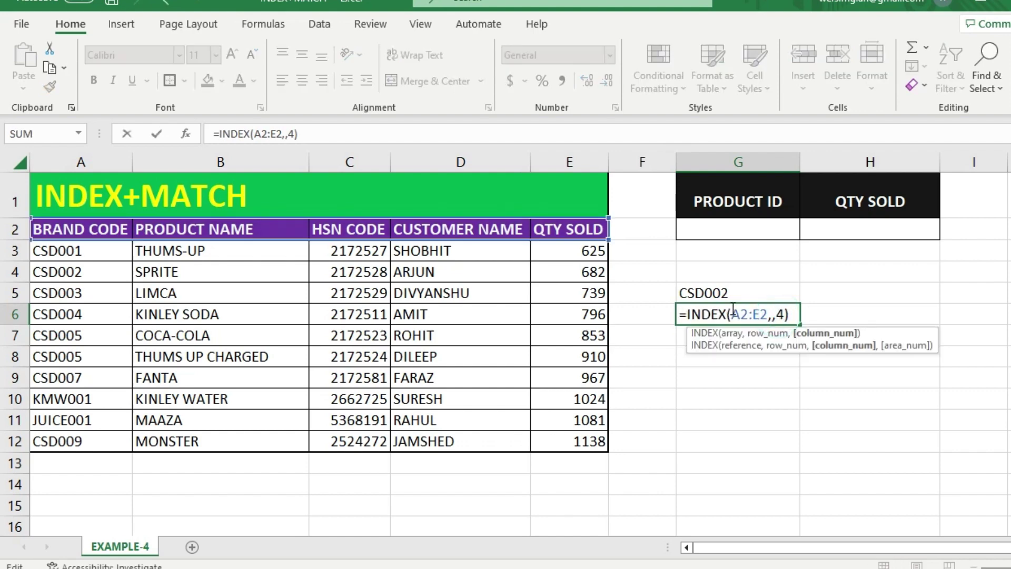
{"action": "key", "text": "Escape"}
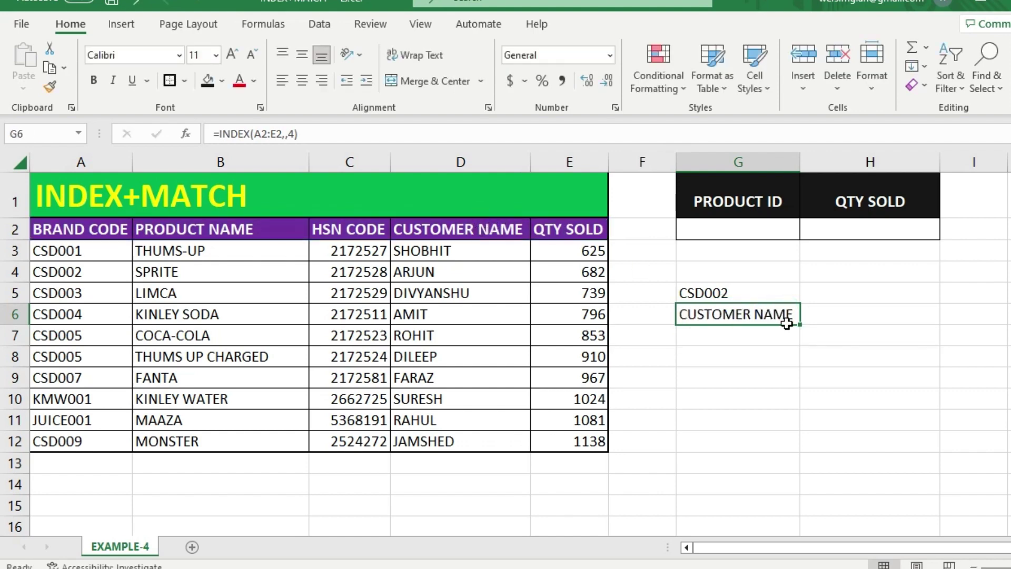
{"action": "double_click", "coordinate": [773, 314]}
{"action": "key", "text": "Escape"}
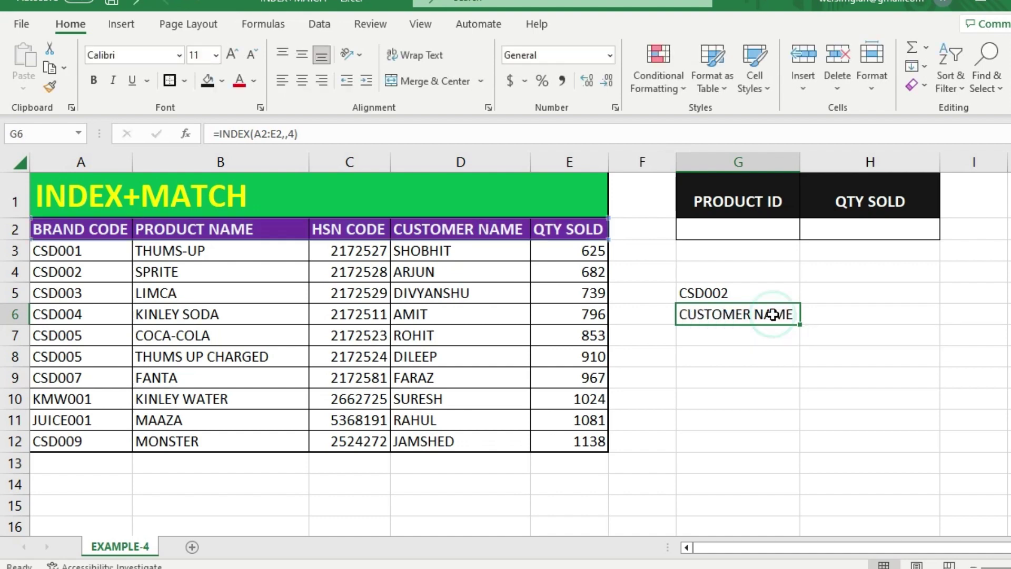
{"action": "left_click", "coordinate": [481, 231]}
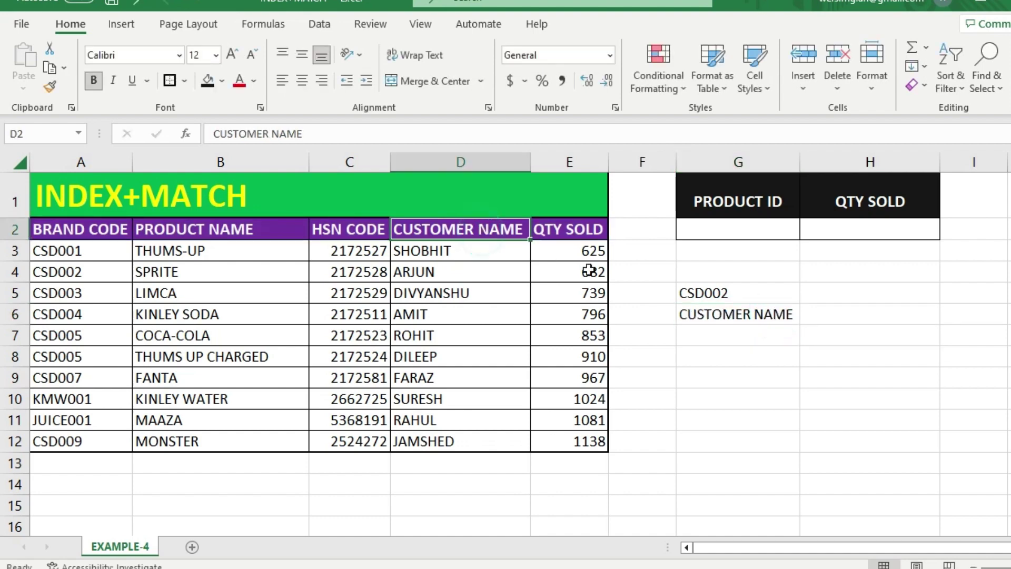
{"action": "left_click", "coordinate": [718, 312]}
{"action": "key", "text": "F2"}
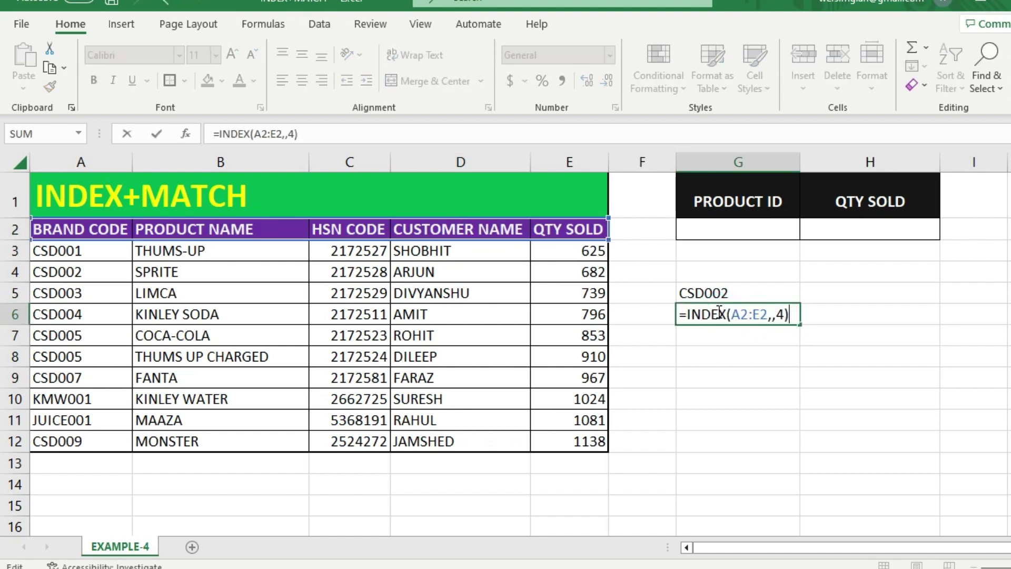
{"action": "key", "text": "Escape"}
{"action": "key", "text": "F2"}
{"action": "key", "text": "Return"}
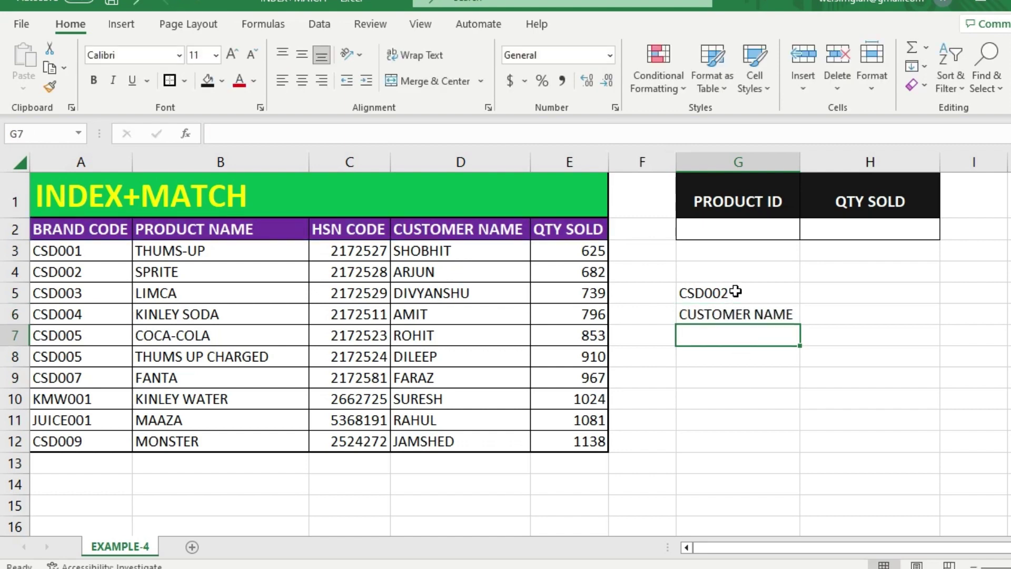
Step: Clear both example INDEX formulas from cells G5:G6
{"action": "left_click_drag", "start_coordinate": [736, 291], "coordinate": [735, 304]}
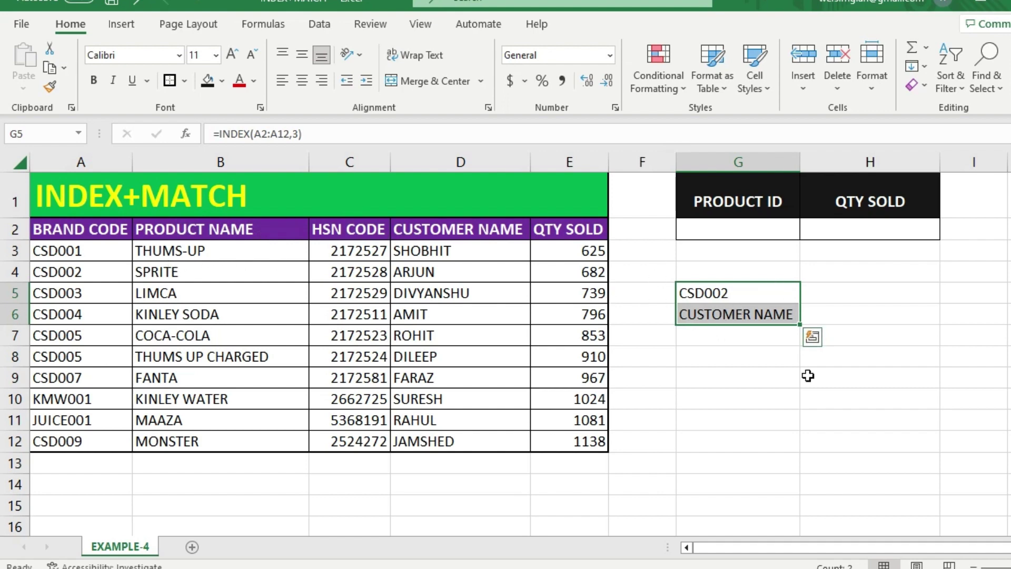
{"action": "key", "text": "Delete"}
{"action": "key", "text": "Up"}
{"action": "key", "text": "Down"}
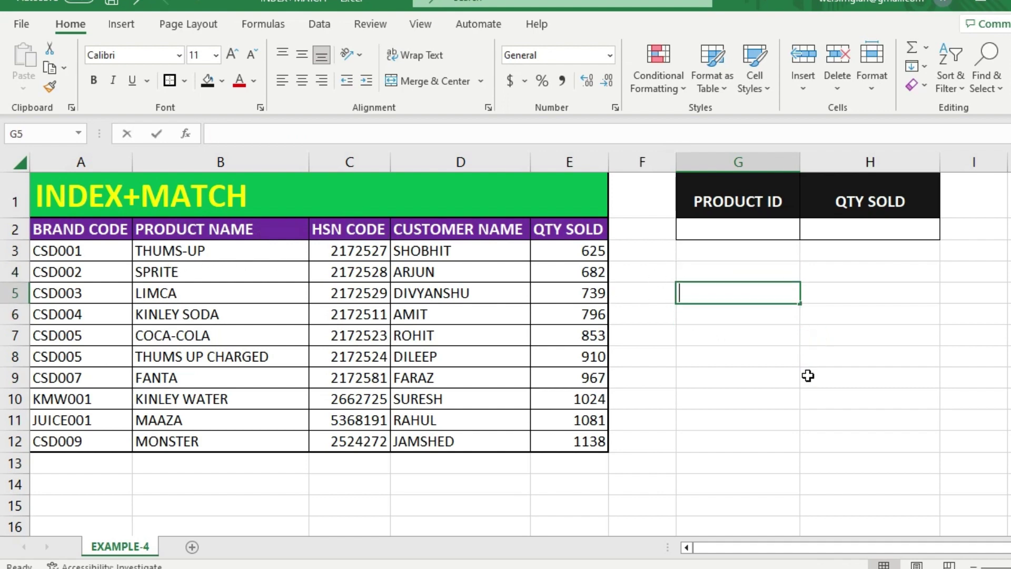
Step: Enter the formula =INDEX(A2:E12,3,3) in cell G5 to return the value at the table's third row and third column
{"action": "type", "text": "="}
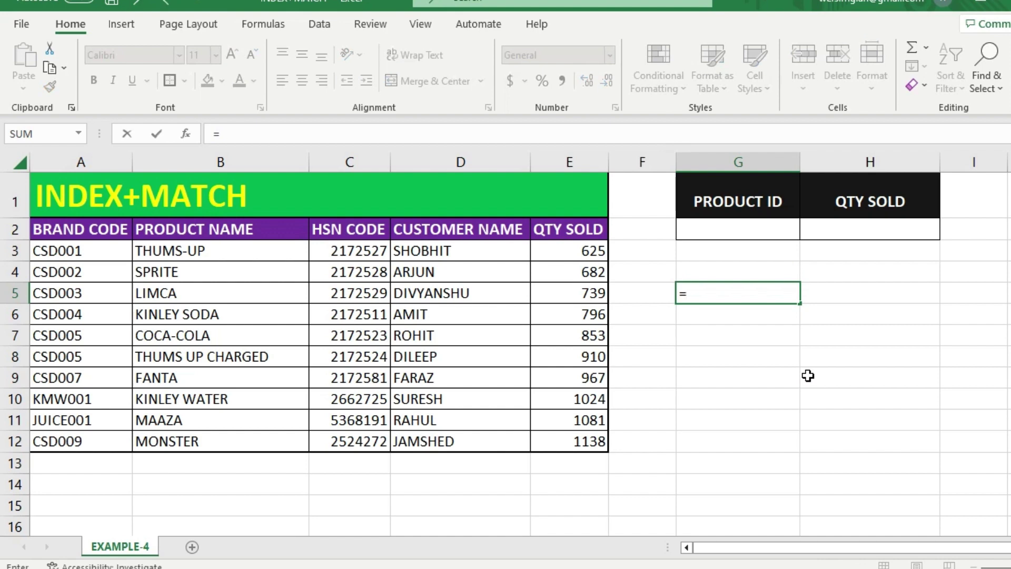
{"action": "type", "text": "INDEX"}
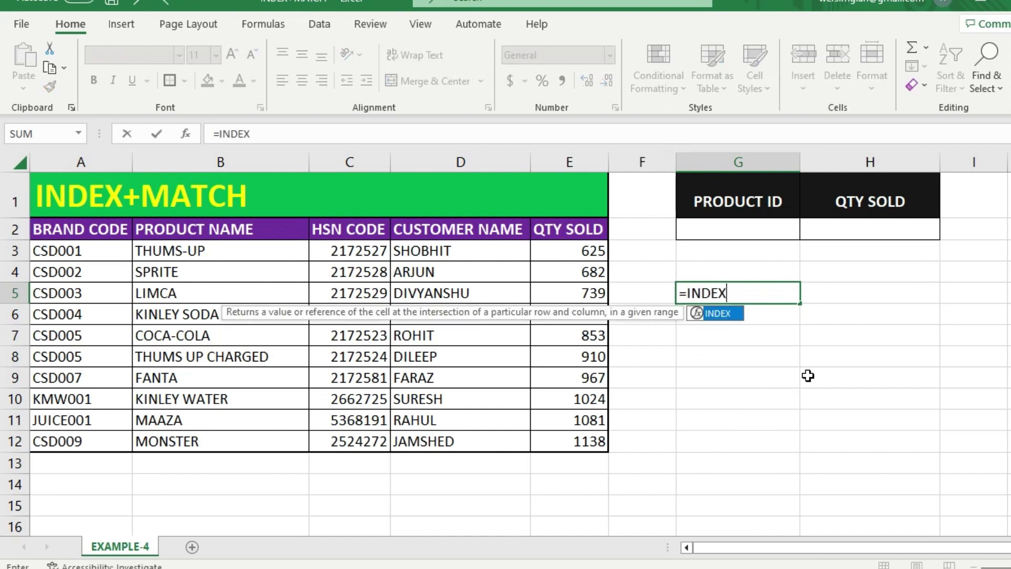
{"action": "type", "text": "("}
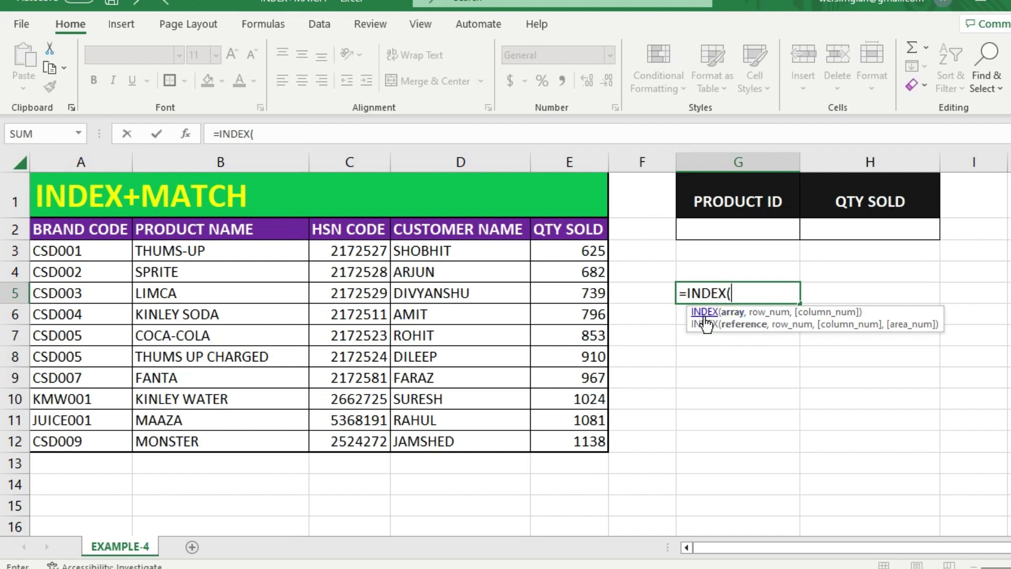
{"action": "left_click_drag", "start_coordinate": [108, 229], "coordinate": [571, 442]}
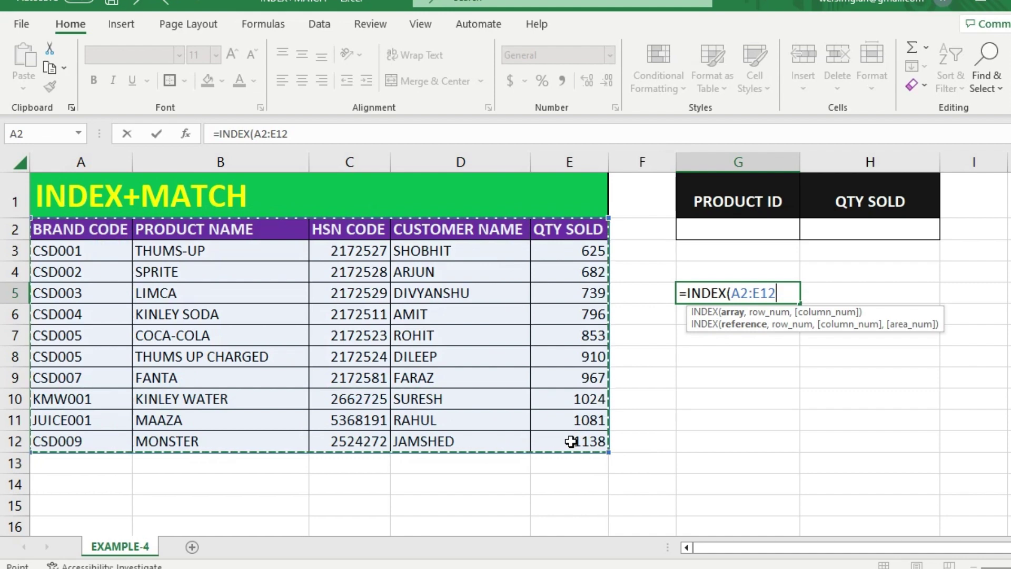
{"action": "type", "text": ",3"}
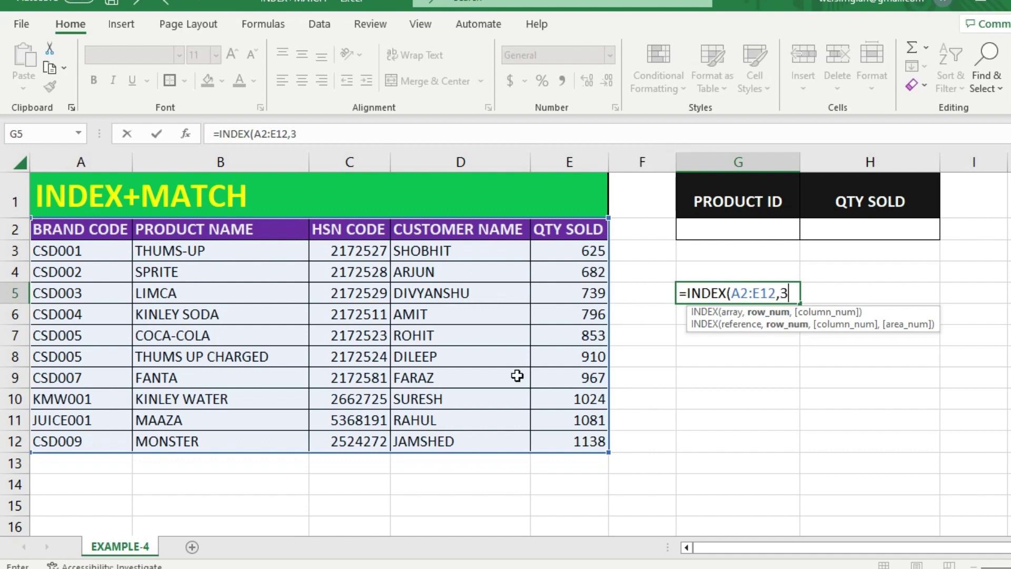
{"action": "type", "text": ","}
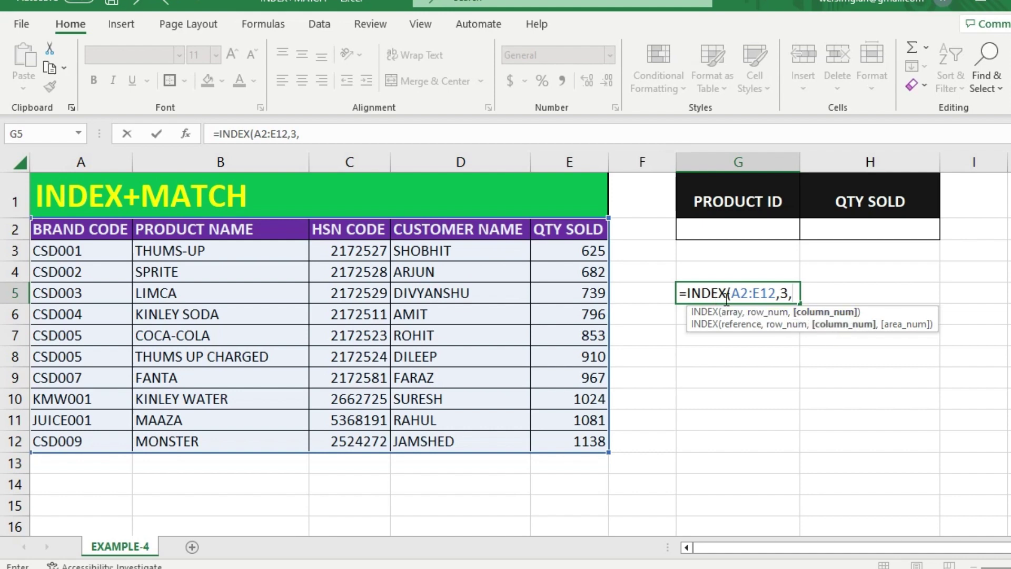
{"action": "type", "text": "3)"}
{"action": "key", "text": "Return"}
{"action": "key", "text": "Up"}
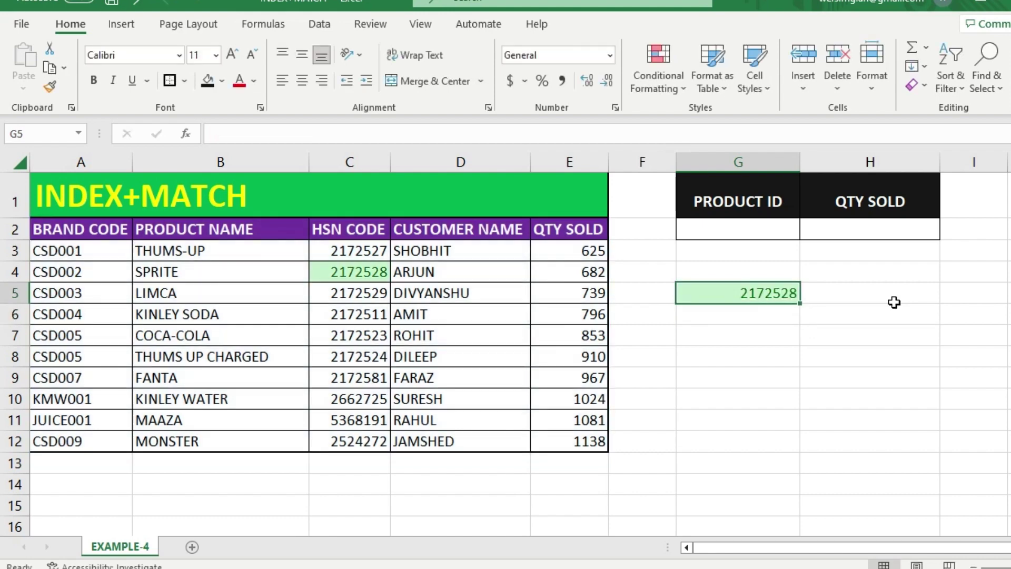
Step: Examine the INDEX formula in cell G5, comparing its range, row number and column number with the HSN code in cell C4
{"action": "key", "text": "F2"}
{"action": "key", "text": "Escape"}
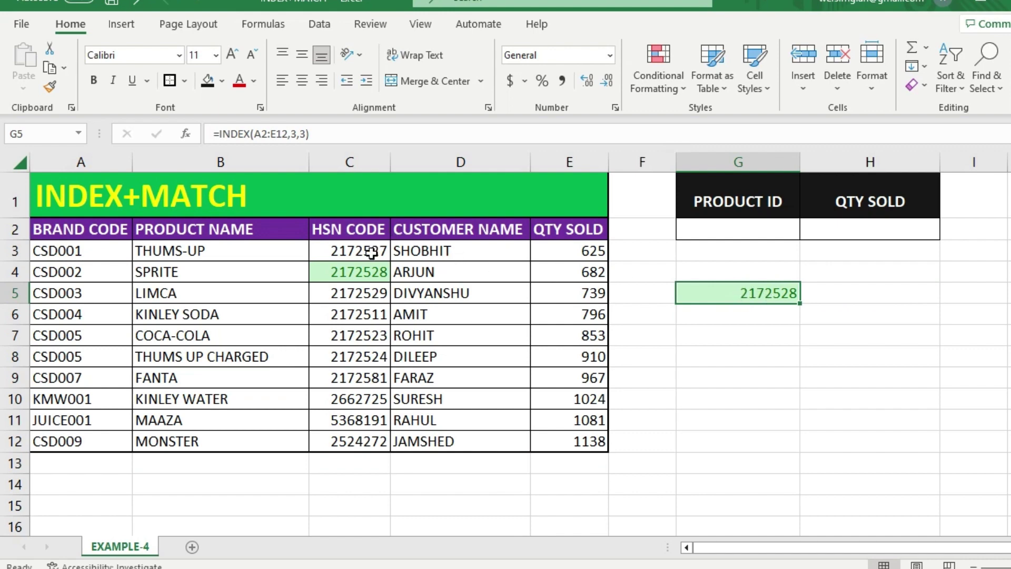
{"action": "left_click", "coordinate": [351, 272]}
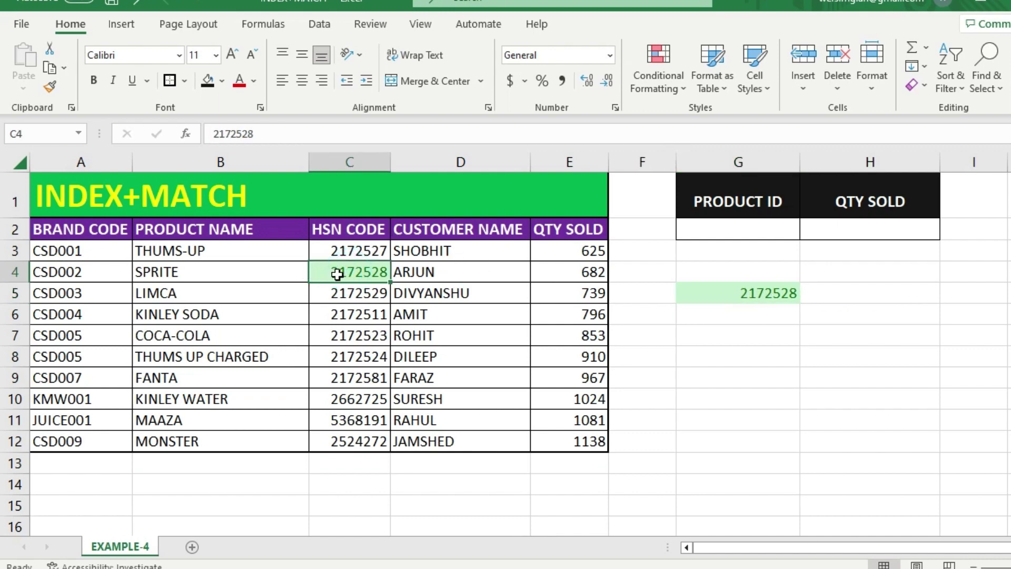
{"action": "left_click", "coordinate": [756, 295]}
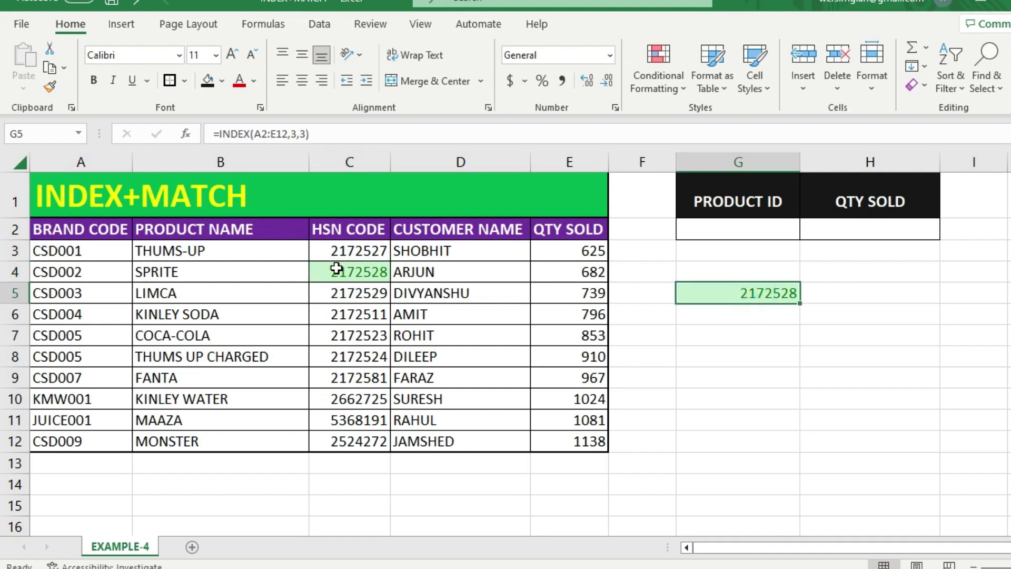
{"action": "double_click", "coordinate": [780, 293]}
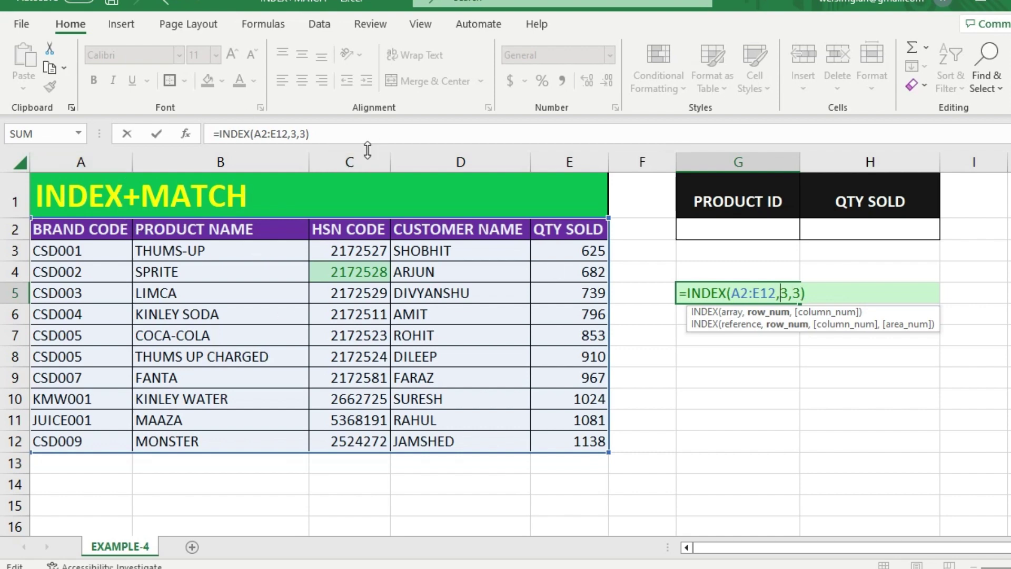
{"action": "left_click", "coordinate": [351, 274]}
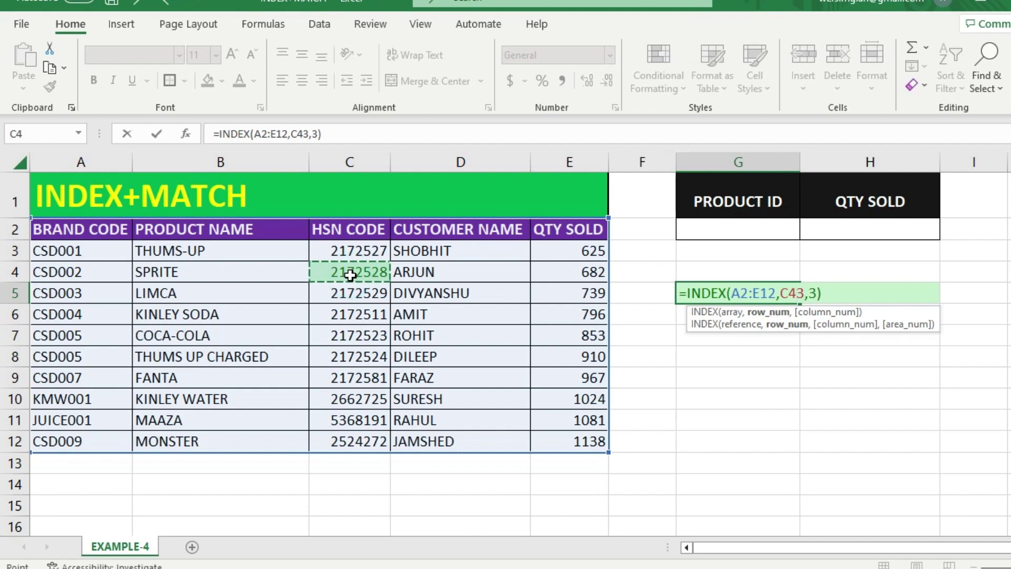
{"action": "key", "text": "BackSpace"}
{"action": "key", "text": "BackSpace"}
{"action": "key", "text": "ctrl+Return"}
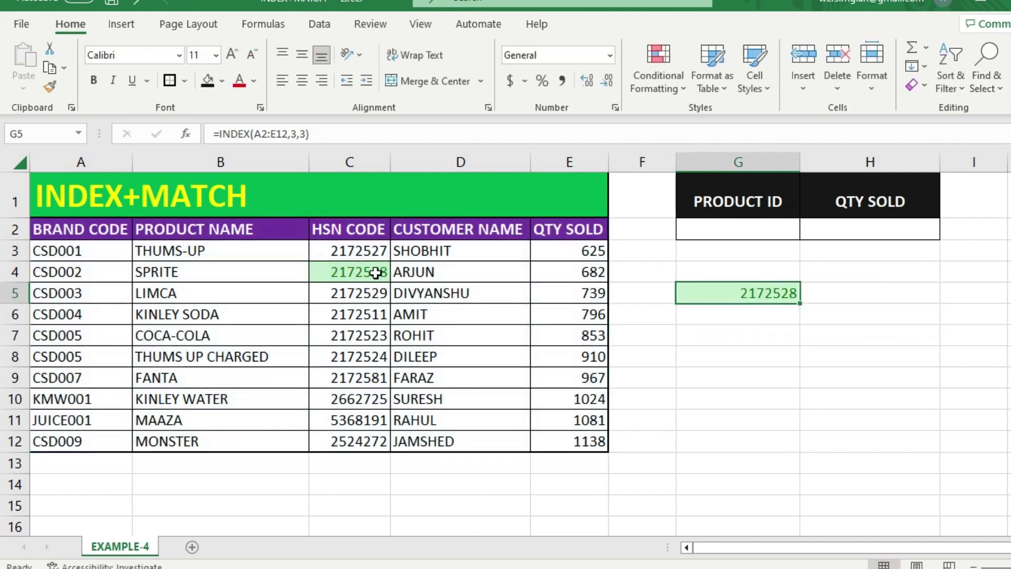
{"action": "double_click", "coordinate": [798, 303]}
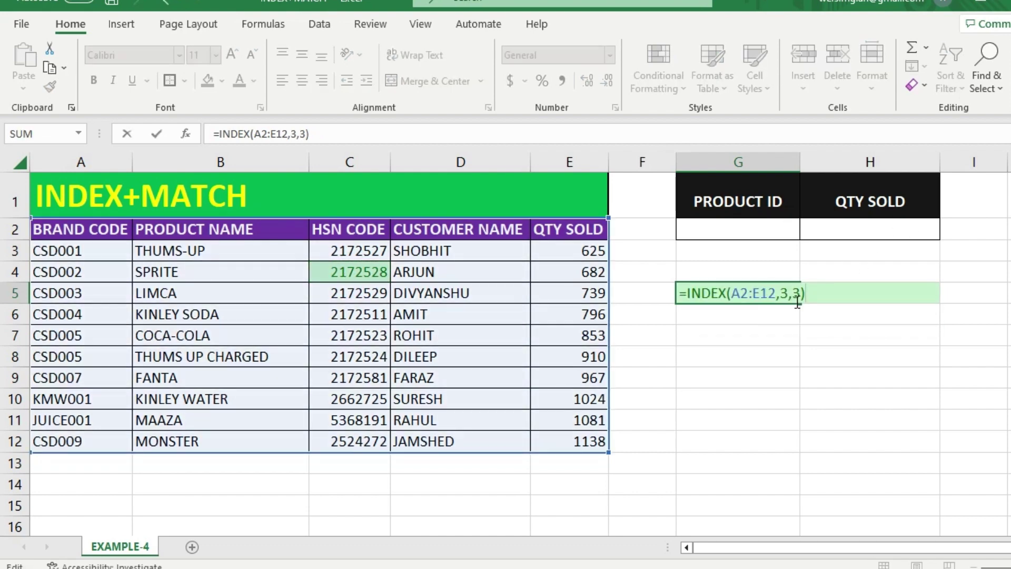
{"action": "key", "text": "Return"}
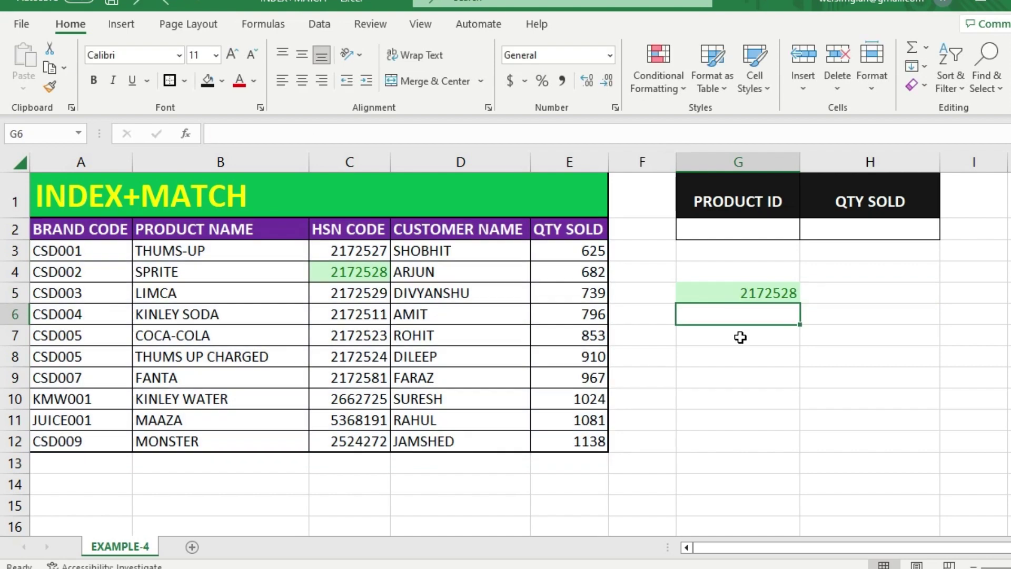
Step: Clear the INDEX formula from cell G5 and fill the empty cell with yellow
{"action": "left_click", "coordinate": [748, 287]}
{"action": "key", "text": "Delete"}
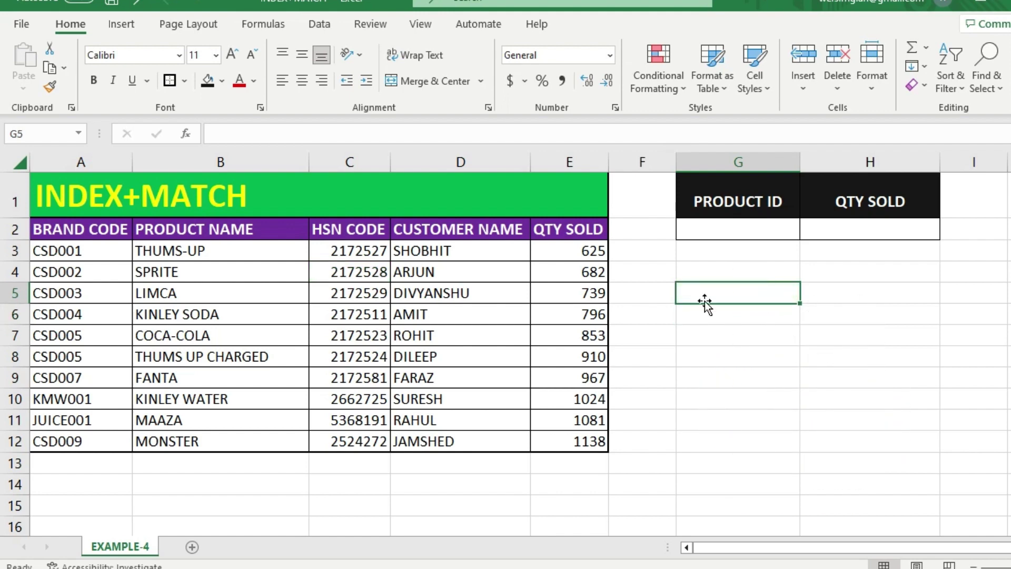
{"action": "left_click", "coordinate": [224, 81]}
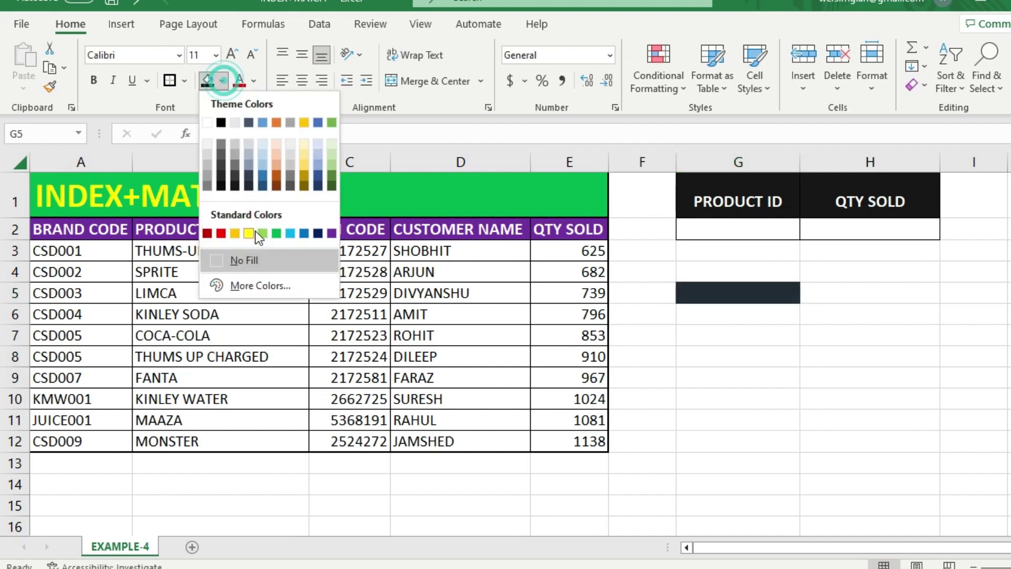
{"action": "left_click", "coordinate": [248, 230]}
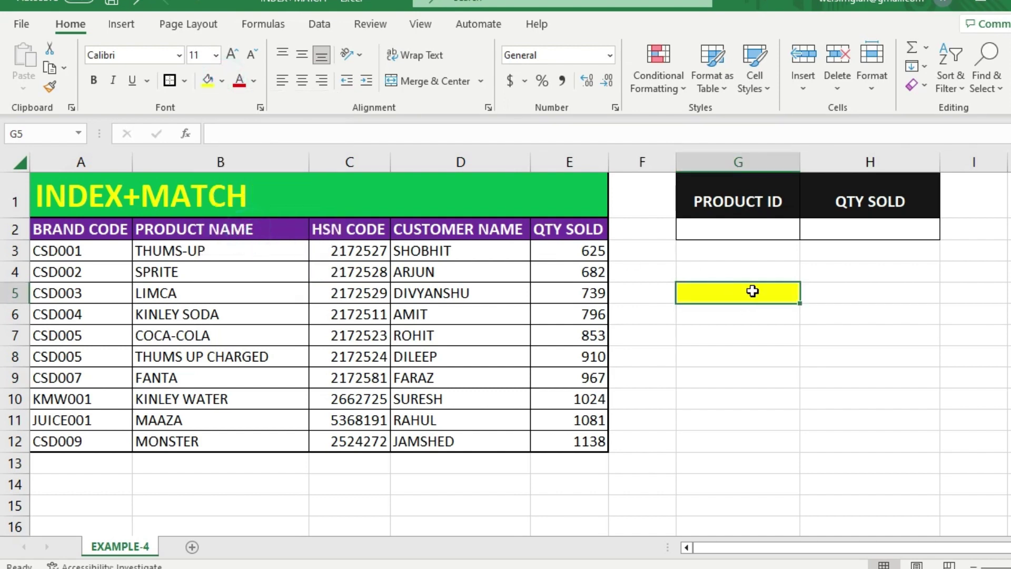
Step: Enter the formula =MATCH(G5,A2:A12,0) in cell G6 to find the exact position of G5's value in the brand code column
{"action": "left_click", "coordinate": [740, 316]}
{"action": "type", "text": "="}
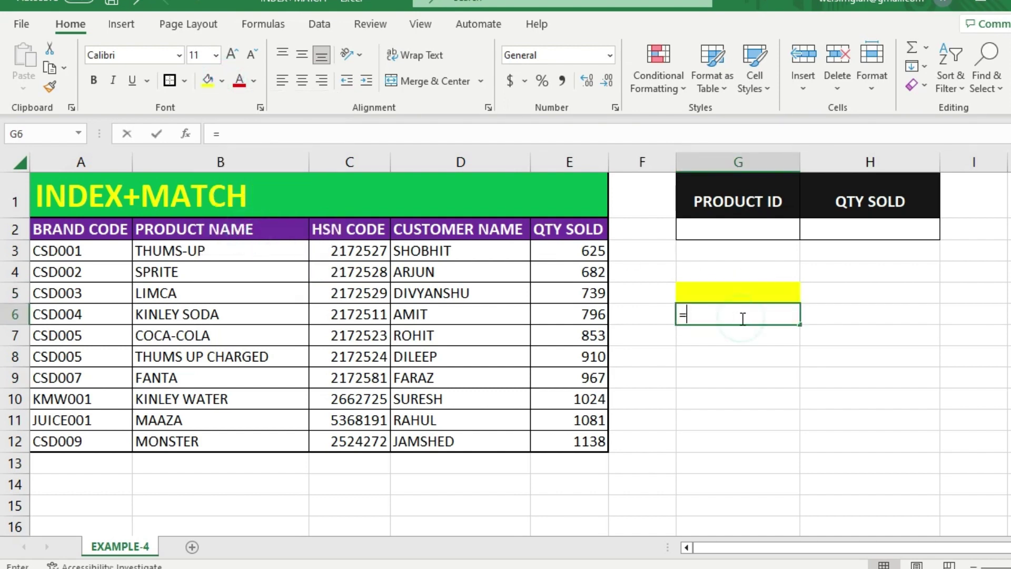
{"action": "type", "text": "MATCH"}
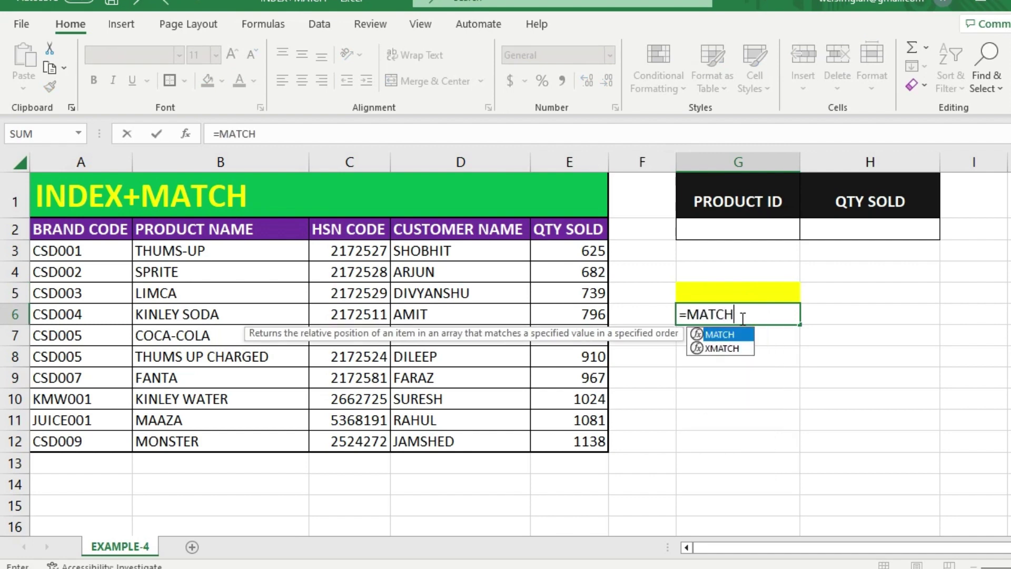
{"action": "type", "text": "("}
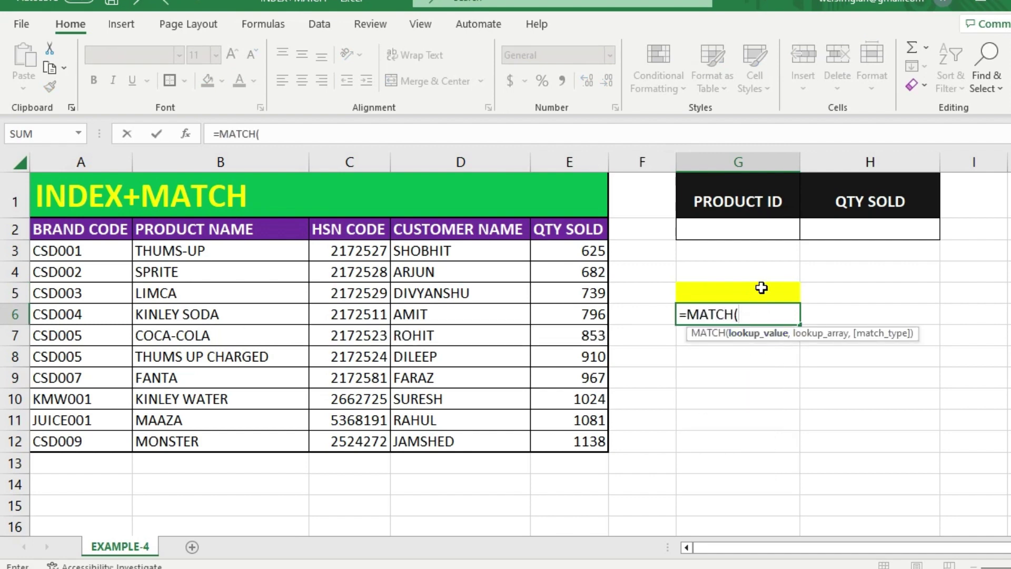
{"action": "left_click", "coordinate": [759, 292]}
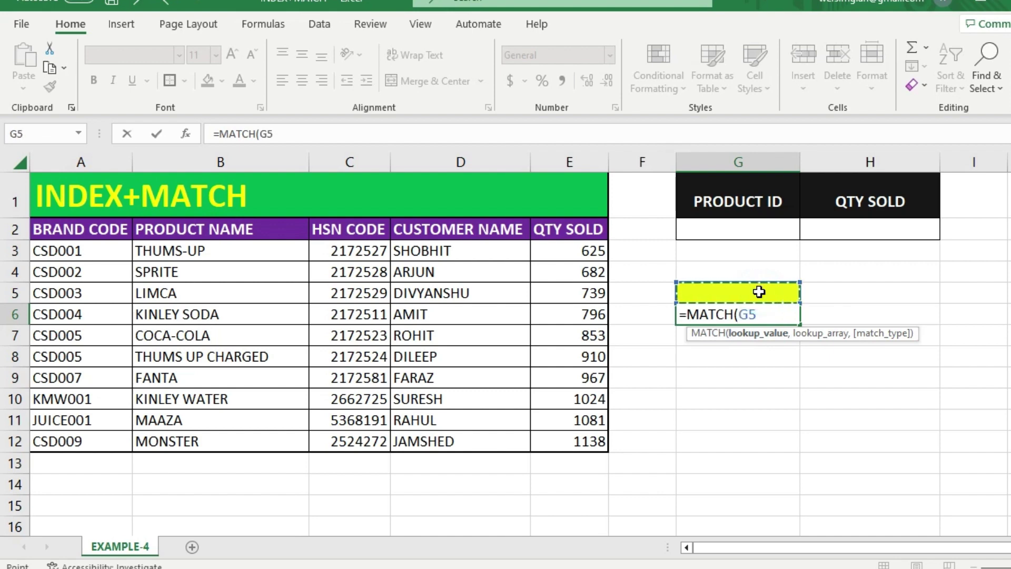
{"action": "type", "text": ","}
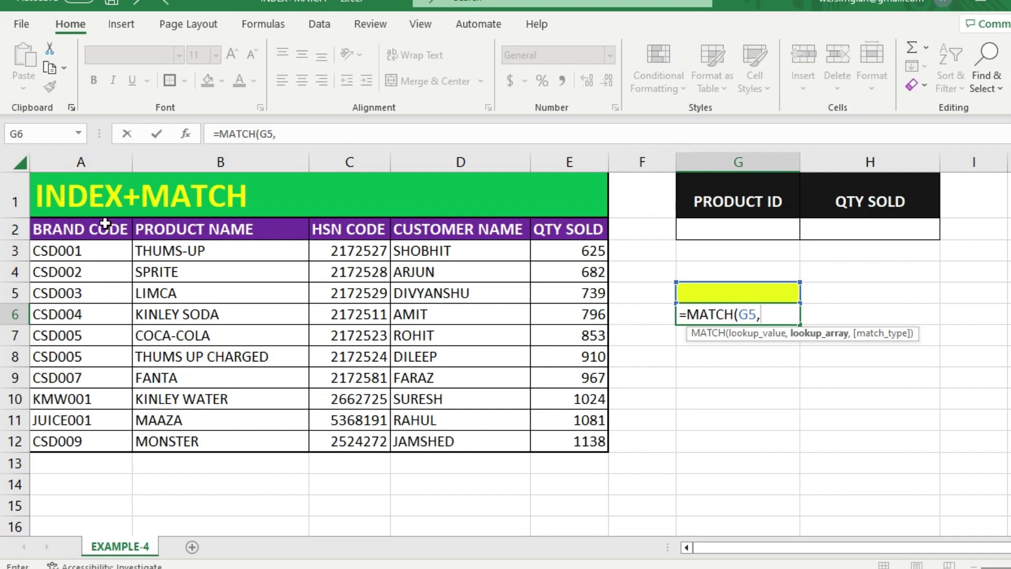
{"action": "left_click_drag", "start_coordinate": [106, 228], "coordinate": [104, 447]}
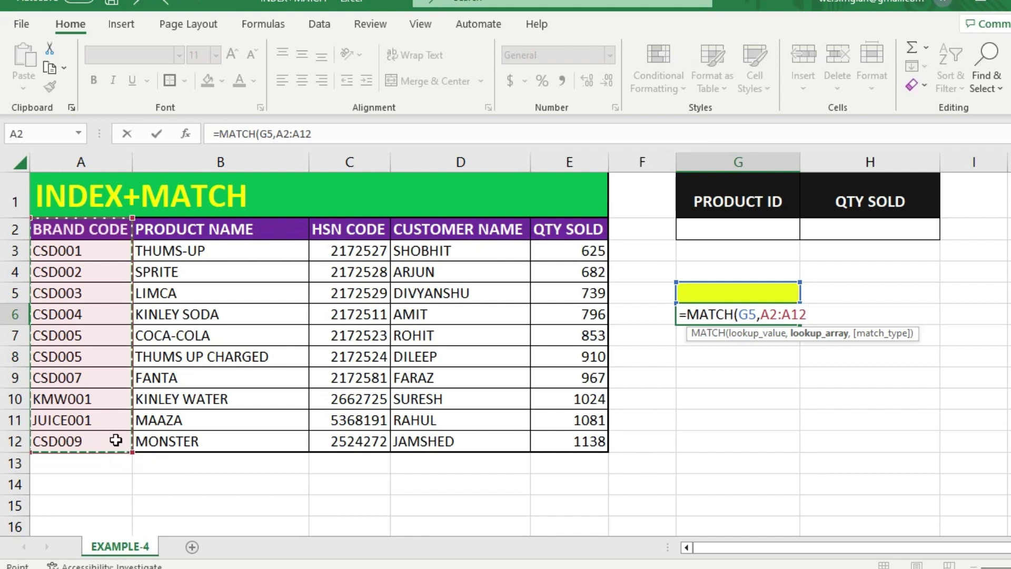
{"action": "type", "text": ","}
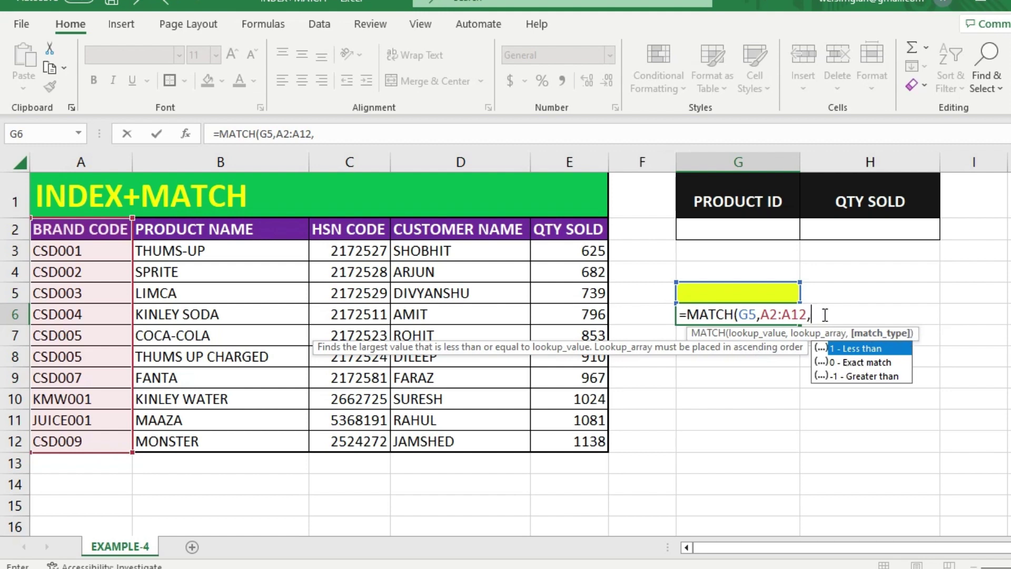
{"action": "type", "text": "0)"}
{"action": "key", "text": "Return"}
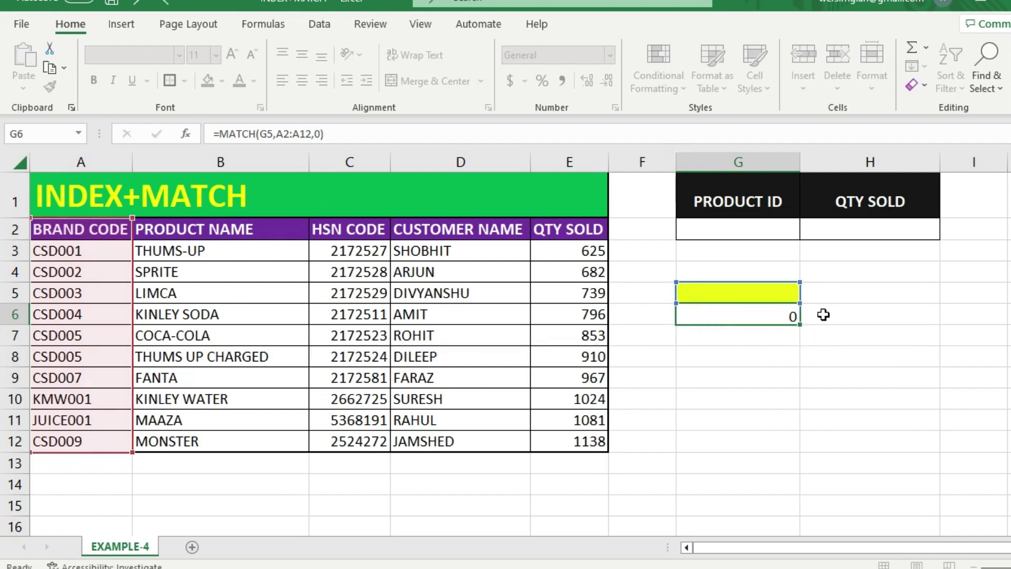
Step: Copy the brand code CSD003 from cell A5 into the yellow lookup cell G5
{"action": "left_click", "coordinate": [744, 311]}
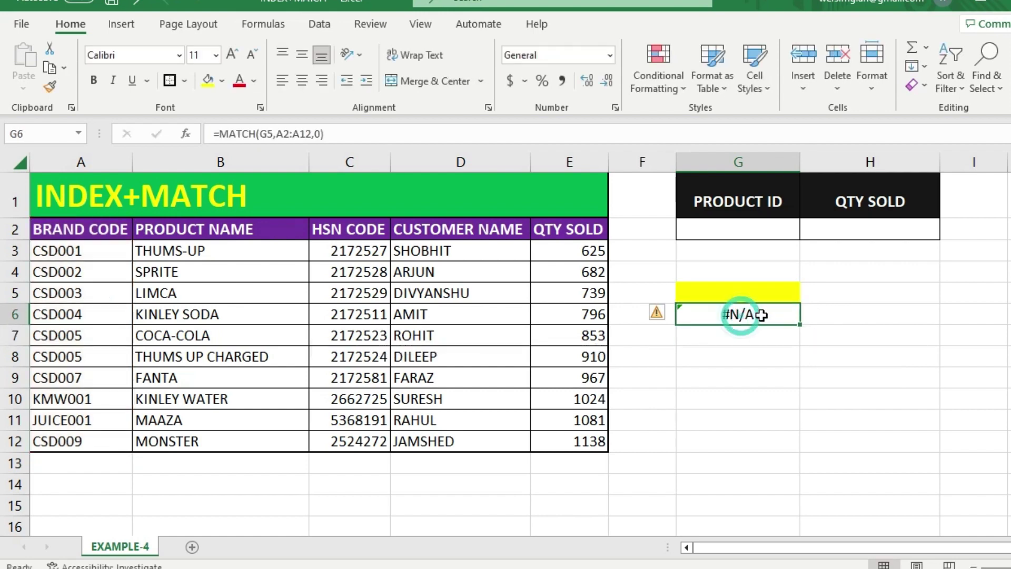
{"action": "left_click", "coordinate": [746, 287]}
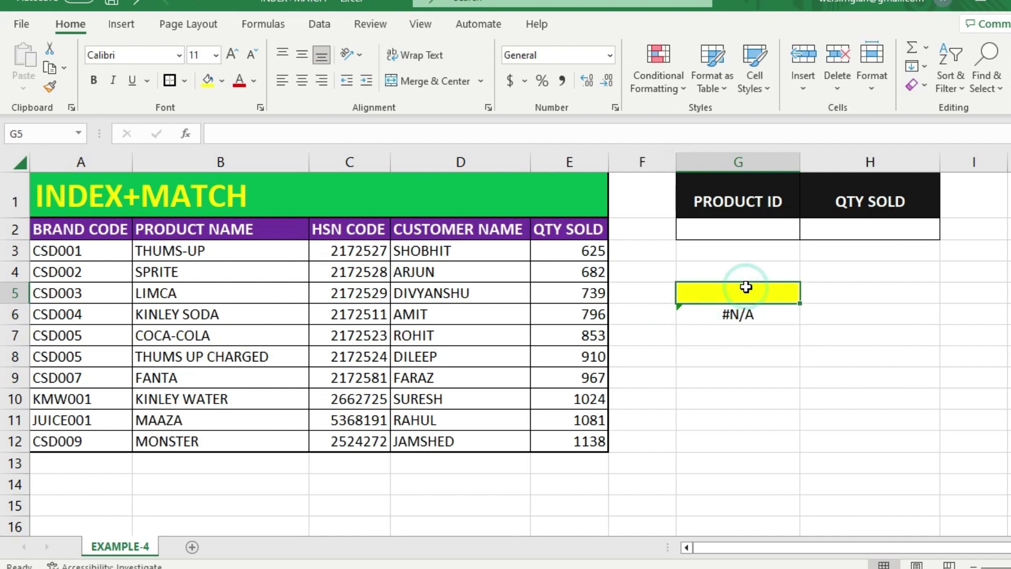
{"action": "left_click", "coordinate": [115, 293]}
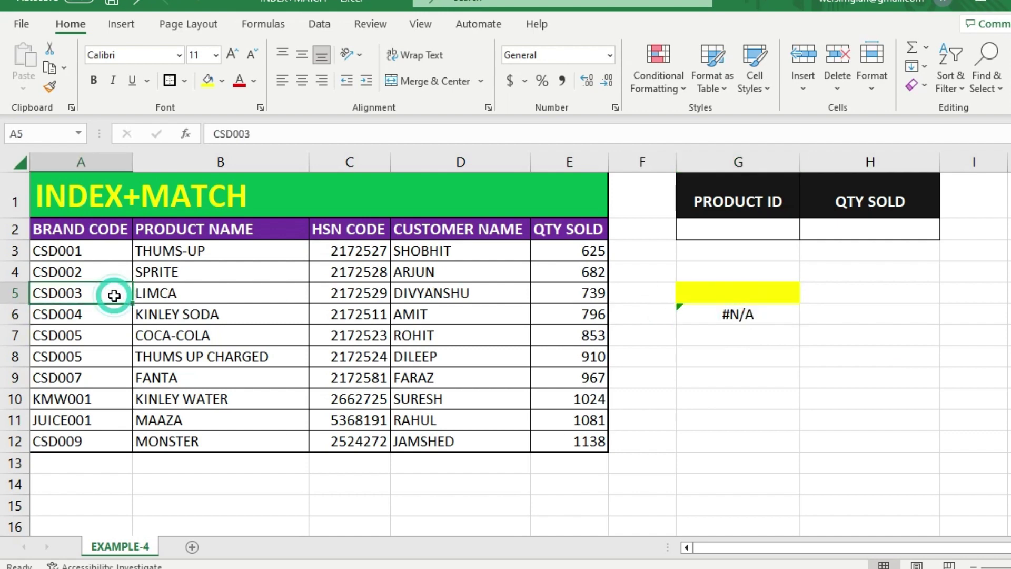
{"action": "key", "text": "ctrl+c"}
{"action": "key", "text": "Right"}
{"action": "key", "text": "Right"}
{"action": "key", "text": "Right"}
{"action": "key", "text": "Right"}
{"action": "key", "text": "Right"}
{"action": "key", "text": "Right"}
{"action": "key", "text": "ctrl+v"}
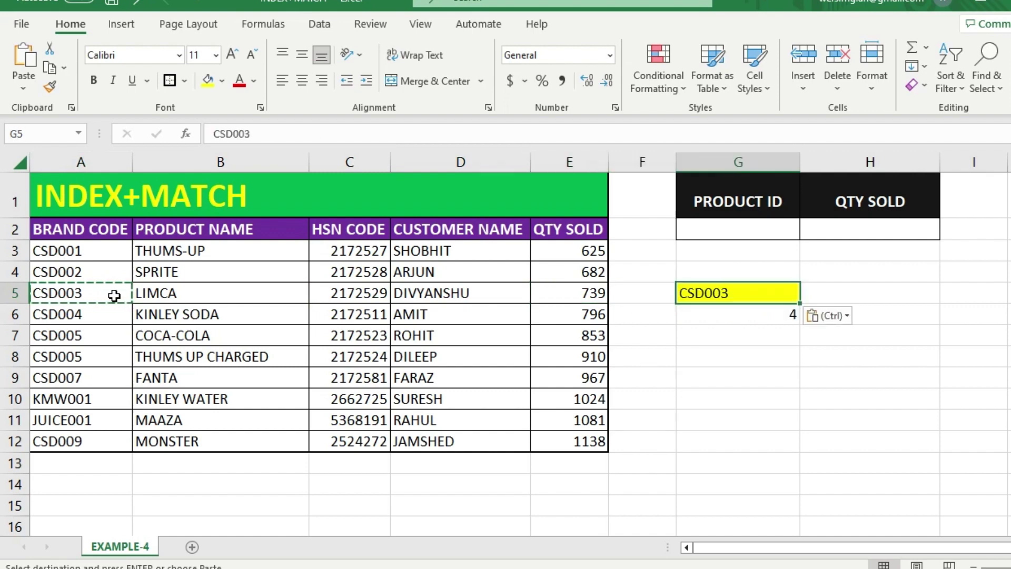
{"action": "key", "text": "Escape"}
Step: Compare the lookup code in cell G5 with the MATCH result in cell G6
{"action": "key", "text": "Down"}
{"action": "key", "text": "Up"}
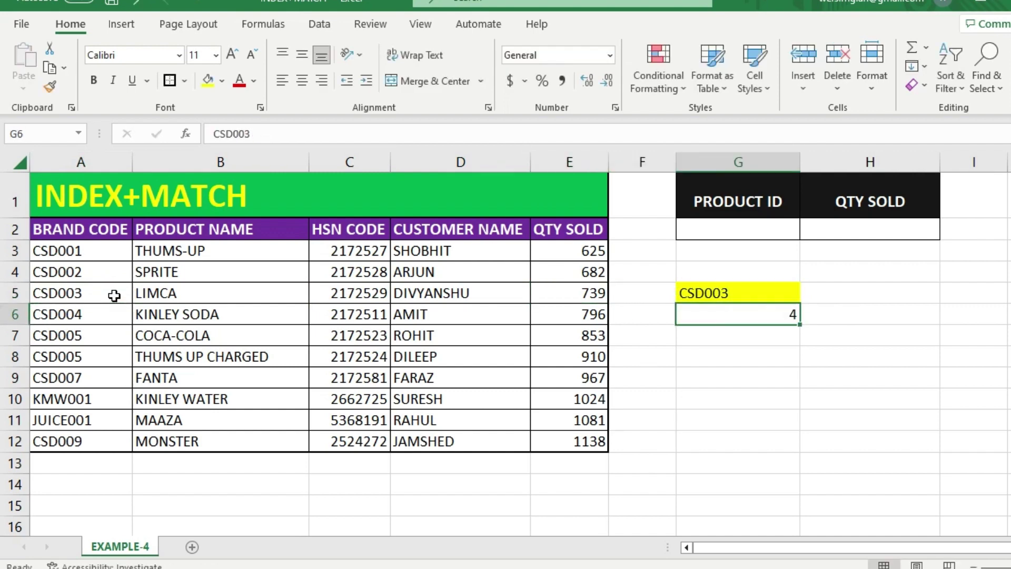
{"action": "key", "text": "Down"}
{"action": "key", "text": "Up"}
{"action": "key", "text": "Down"}
{"action": "key", "text": "Up"}
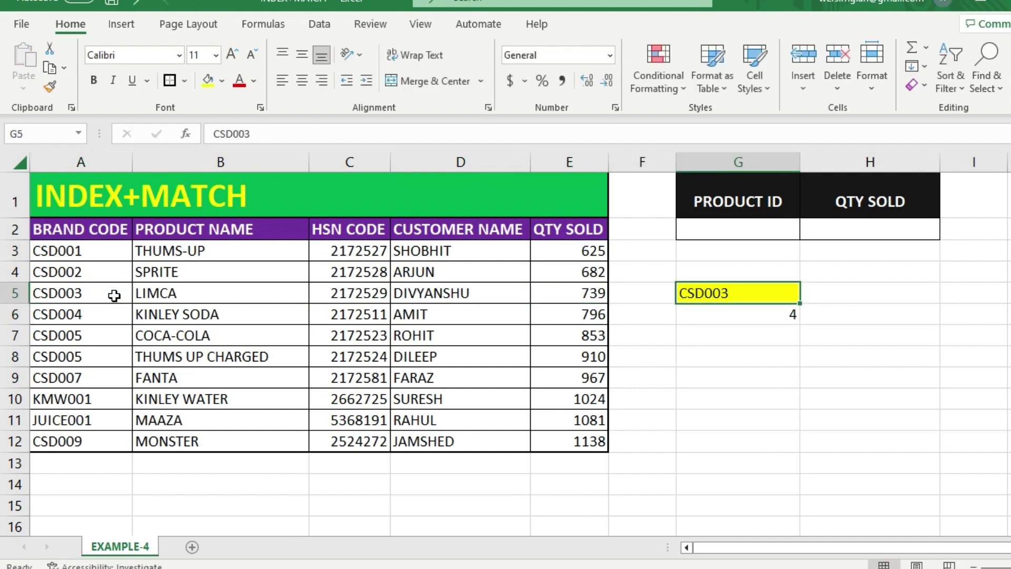
{"action": "key", "text": "Down"}
{"action": "key", "text": "Up"}
{"action": "key", "text": "Down"}
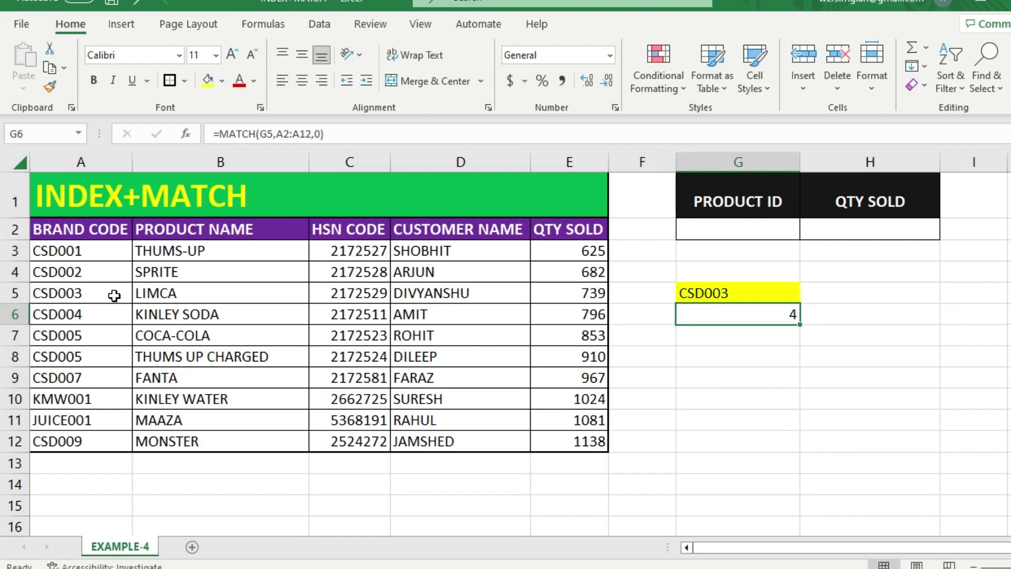
Step: Examine the MATCH formula in cell G6, counting the brand code positions from header cell A2 down to A5
{"action": "double_click", "coordinate": [748, 314]}
{"action": "key", "text": "Escape"}
{"action": "left_click", "coordinate": [97, 229]}
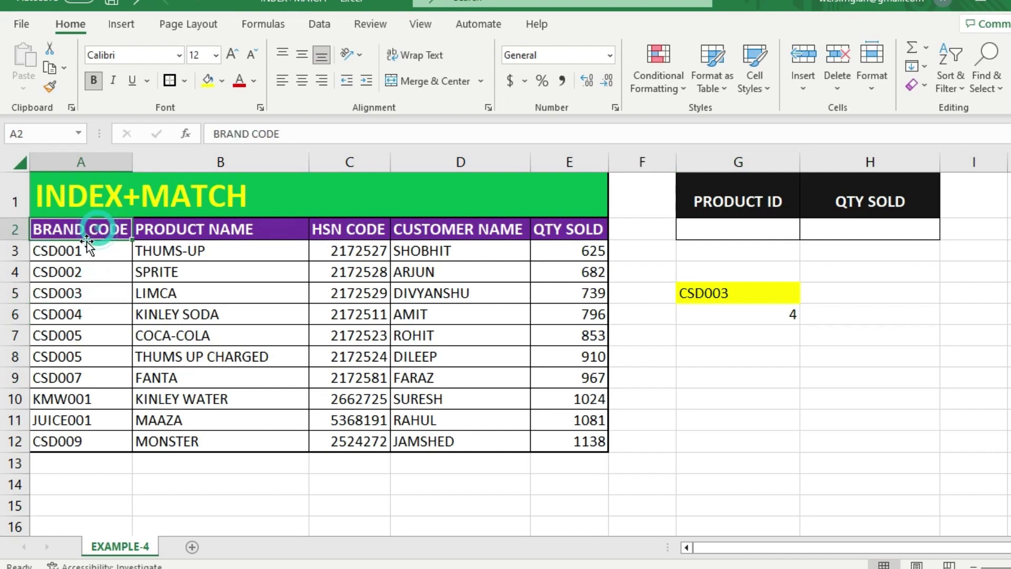
{"action": "key", "text": "Down"}
{"action": "key", "text": "Down"}
{"action": "key", "text": "Down"}
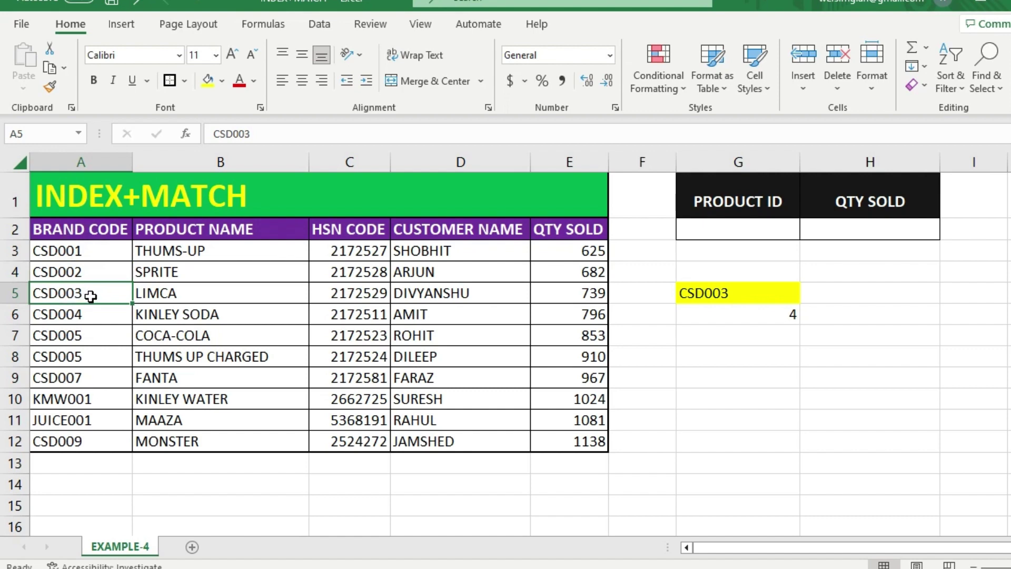
{"action": "double_click", "coordinate": [787, 317]}
{"action": "key", "text": "Return"}
Step: Copy the brand code CSD005 from cell A7 and paste it as values only into the lookup cell G5
{"action": "key", "text": "Up"}
{"action": "key", "text": "Left"}
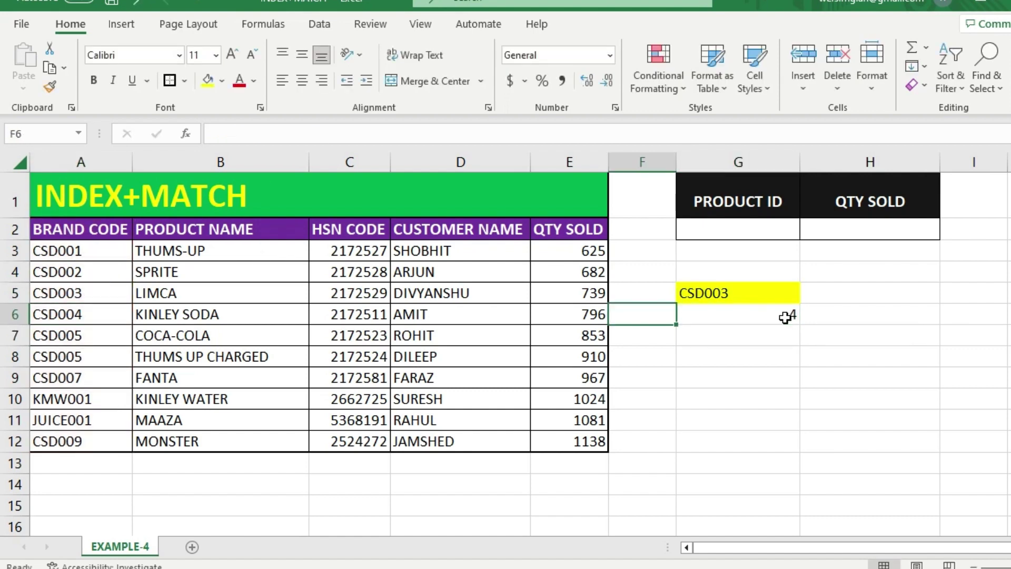
{"action": "key", "text": "Left"}
{"action": "key", "text": "Left"}
{"action": "key", "text": "Left"}
{"action": "key", "text": "Left"}
{"action": "key", "text": "Left"}
{"action": "key", "text": "ctrl+c"}
{"action": "key", "text": "Right"}
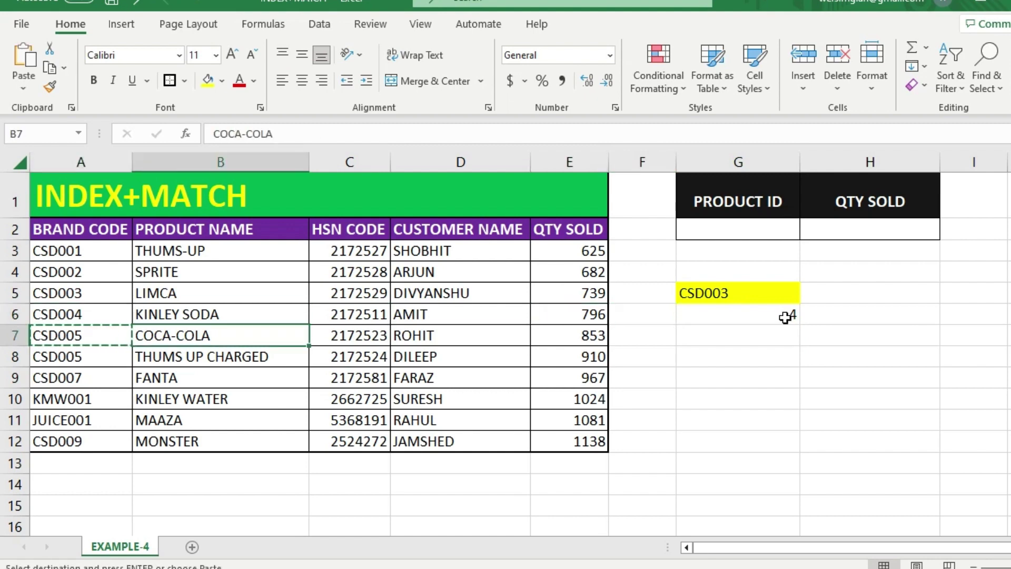
{"action": "left_click", "coordinate": [785, 316]}
{"action": "key", "text": "Up"}
{"action": "key", "text": "ctrl+alt+v"}
{"action": "key", "text": "Down"}
{"action": "key", "text": "Down"}
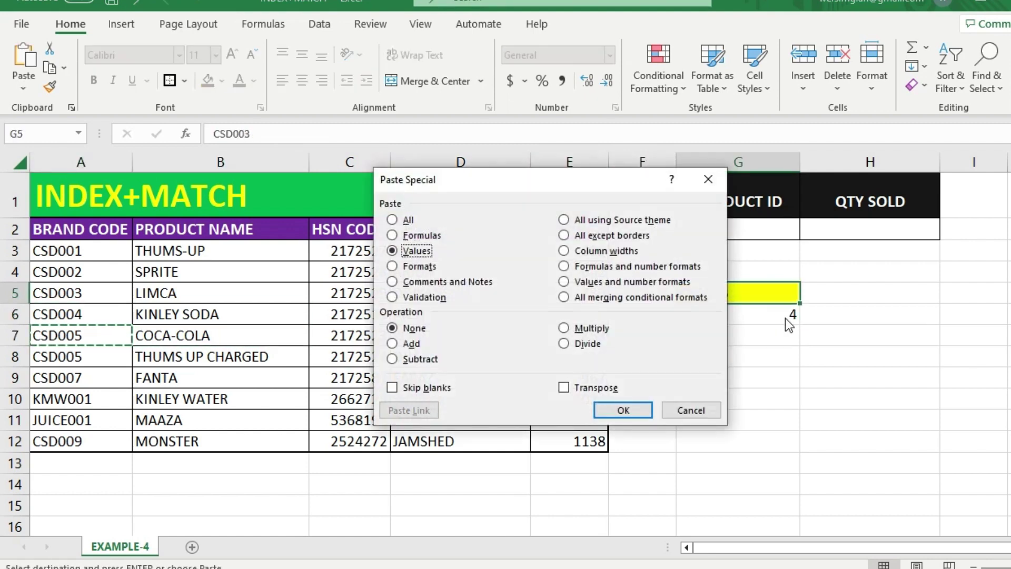
{"action": "key", "text": "Return"}
Step: Check the MATCH result in cell G6 by counting the brand code positions from header cell A2 down to A7
{"action": "key", "text": "Down"}
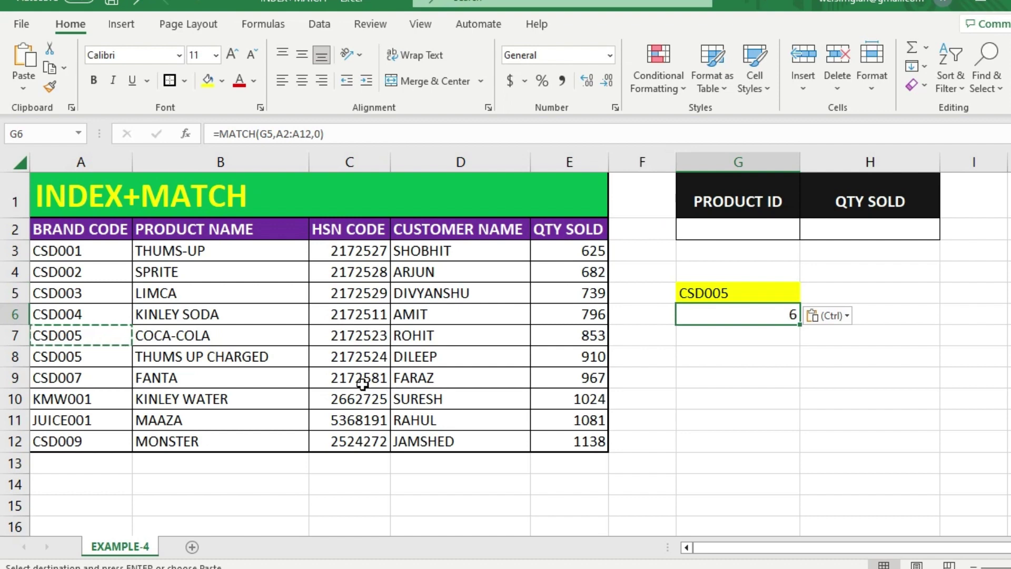
{"action": "left_click", "coordinate": [112, 333]}
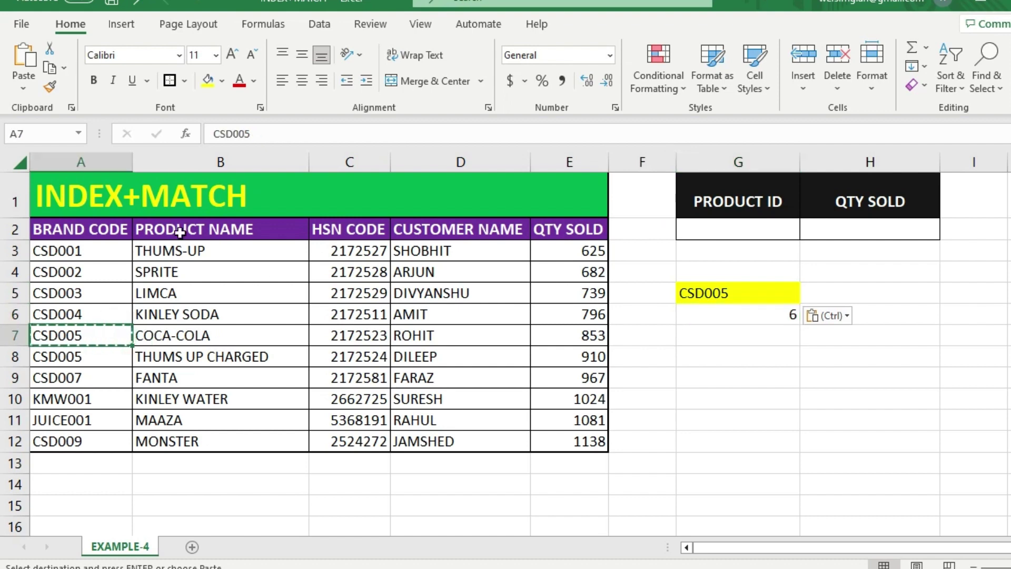
{"action": "left_click", "coordinate": [112, 230]}
{"action": "key", "text": "Down"}
{"action": "key", "text": "Down"}
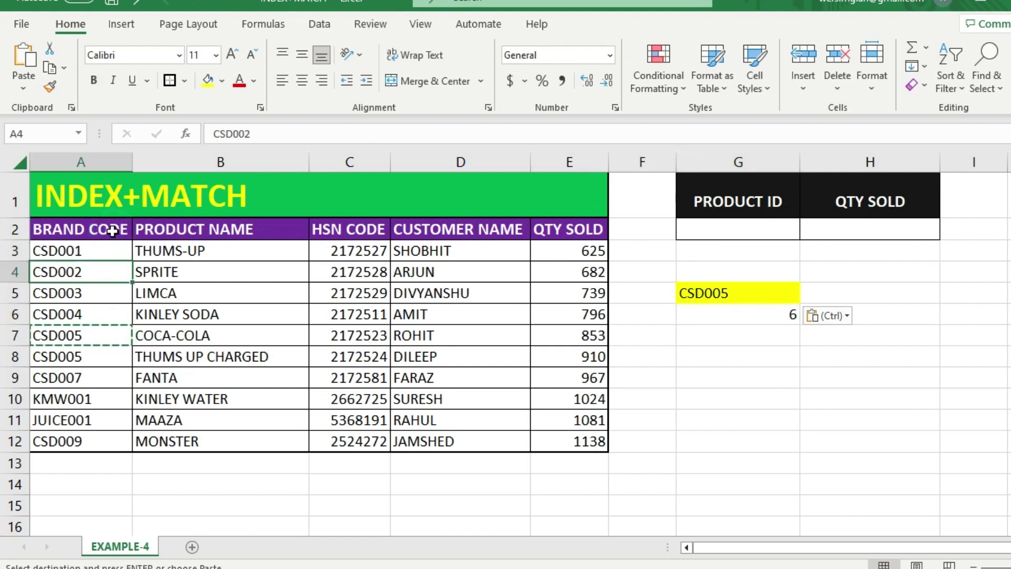
{"action": "key", "text": "Down"}
{"action": "key", "text": "Down"}
{"action": "key", "text": "Down"}
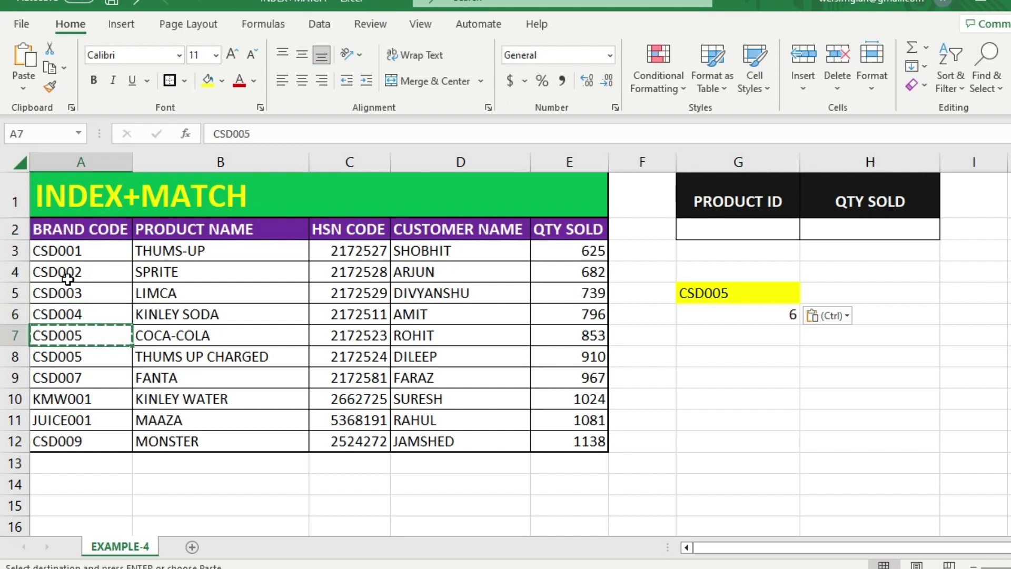
Step: Examine the arguments of the MATCH formula in cell G6, including its lookup cell G5 and lookup range A2:A12
{"action": "left_click", "coordinate": [774, 312]}
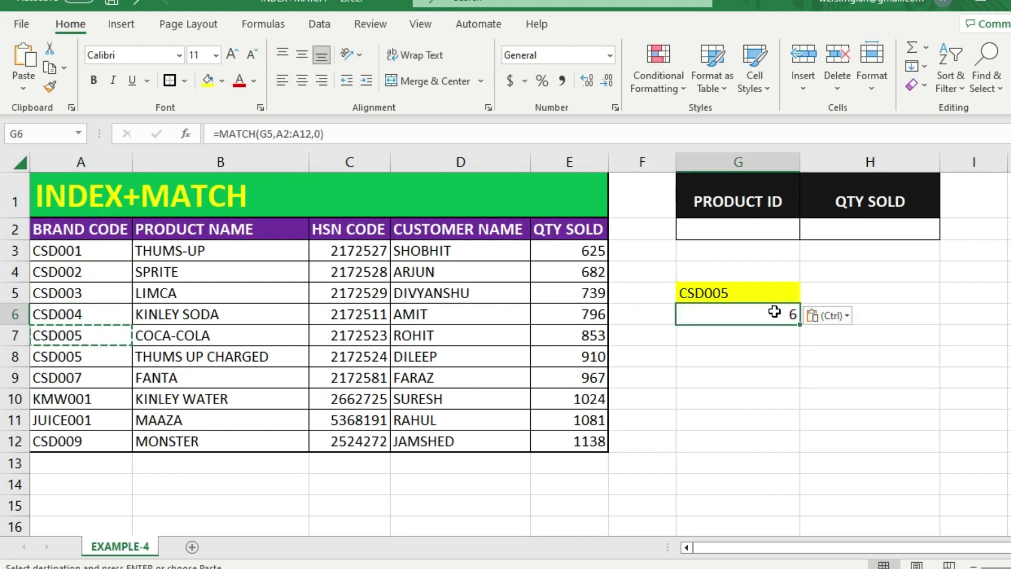
{"action": "double_click", "coordinate": [774, 312]}
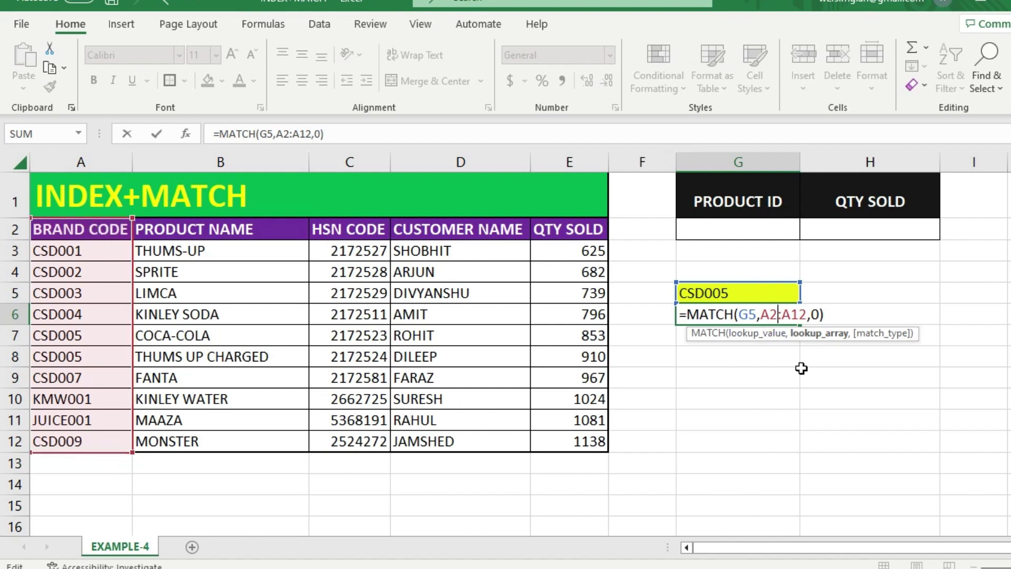
{"action": "left_click", "coordinate": [802, 370]}
{"action": "key", "text": "Up"}
{"action": "key", "text": "Up"}
{"action": "key", "text": "Up"}
{"action": "key", "text": "Left"}
{"action": "key", "text": "F2"}
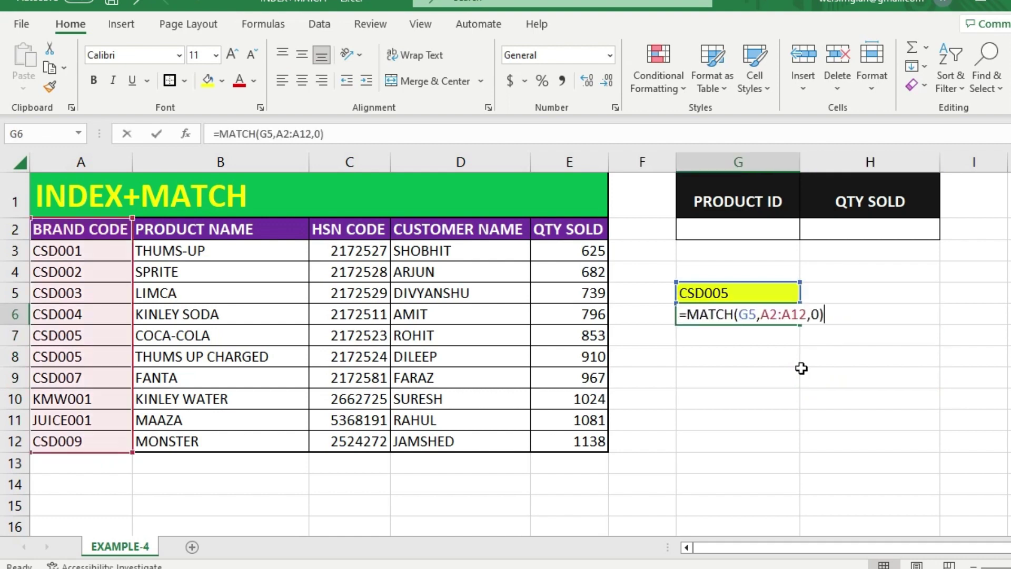
{"action": "key", "text": "Escape"}
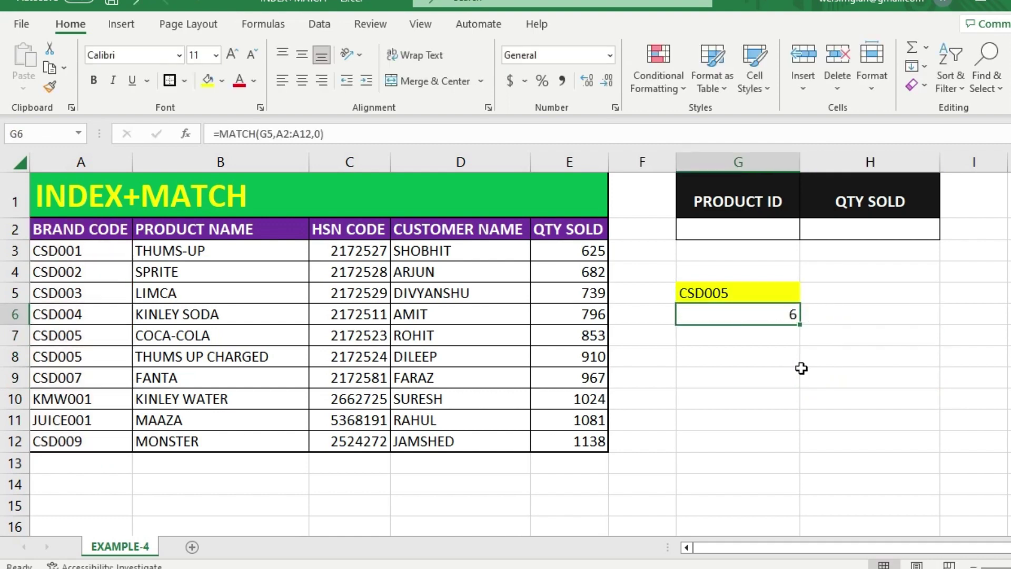
Step: Count the brand code positions from header cell A2 down to CSD005 in cell A7
{"action": "left_click", "coordinate": [108, 229]}
{"action": "key", "text": "Down"}
{"action": "key", "text": "Down"}
{"action": "key", "text": "Down"}
{"action": "key", "text": "Down"}
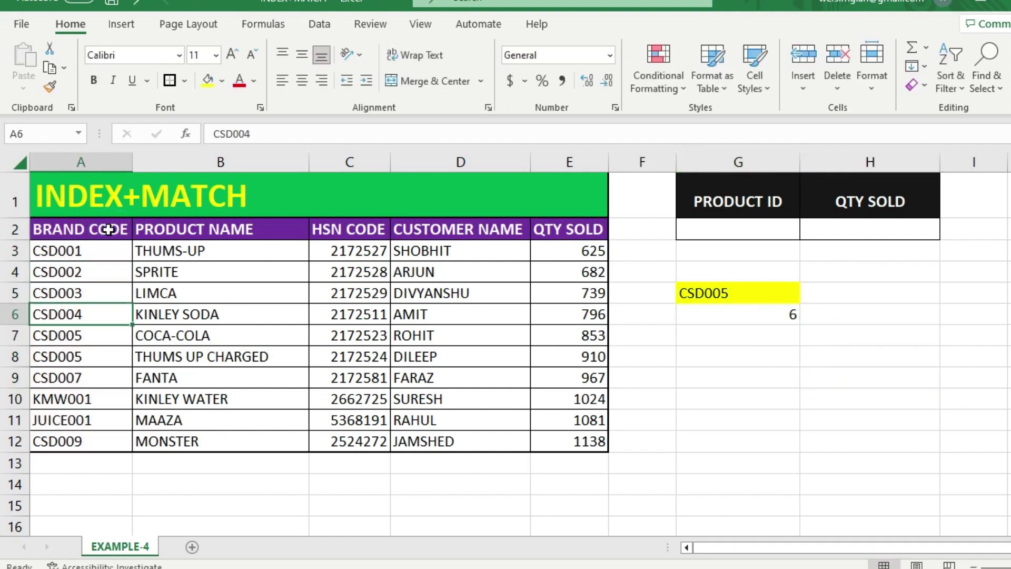
{"action": "key", "text": "Down"}
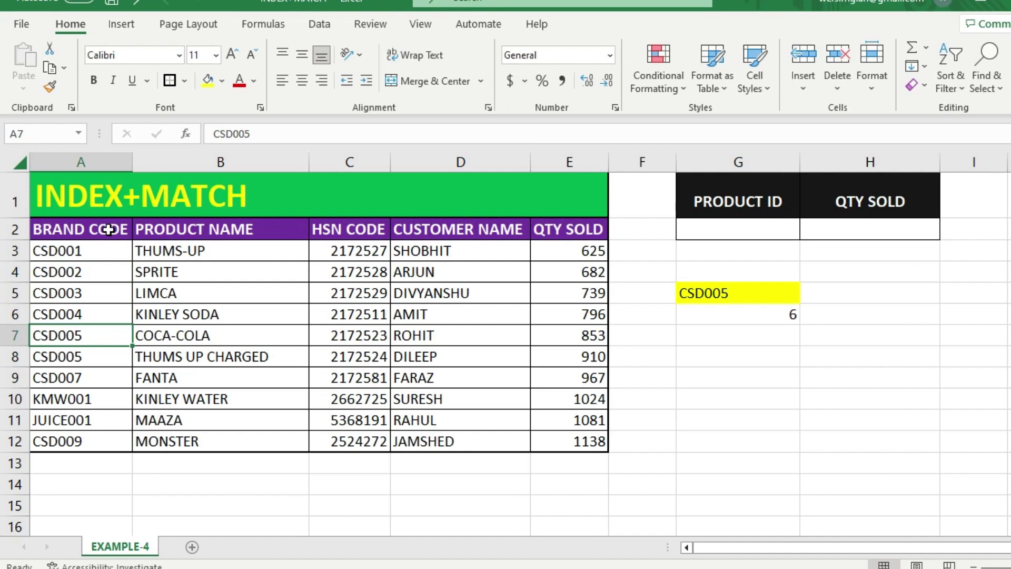
Step: Review the lookup code in cell G5 against the MATCH formula in cell G6
{"action": "key", "text": "Right"}
{"action": "key", "text": "Right"}
{"action": "key", "text": "Right"}
{"action": "key", "text": "Right"}
{"action": "key", "text": "Right"}
{"action": "key", "text": "Up"}
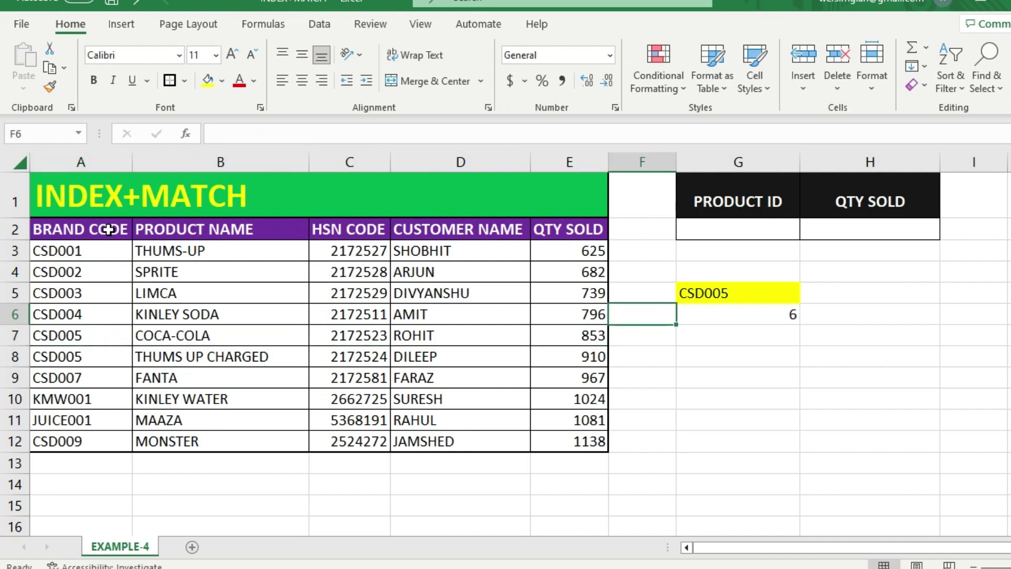
{"action": "key", "text": "Right"}
{"action": "key", "text": "Up"}
{"action": "key", "text": "F2"}
{"action": "key", "text": "Return"}
{"action": "key", "text": "F2"}
{"action": "key", "text": "Escape"}
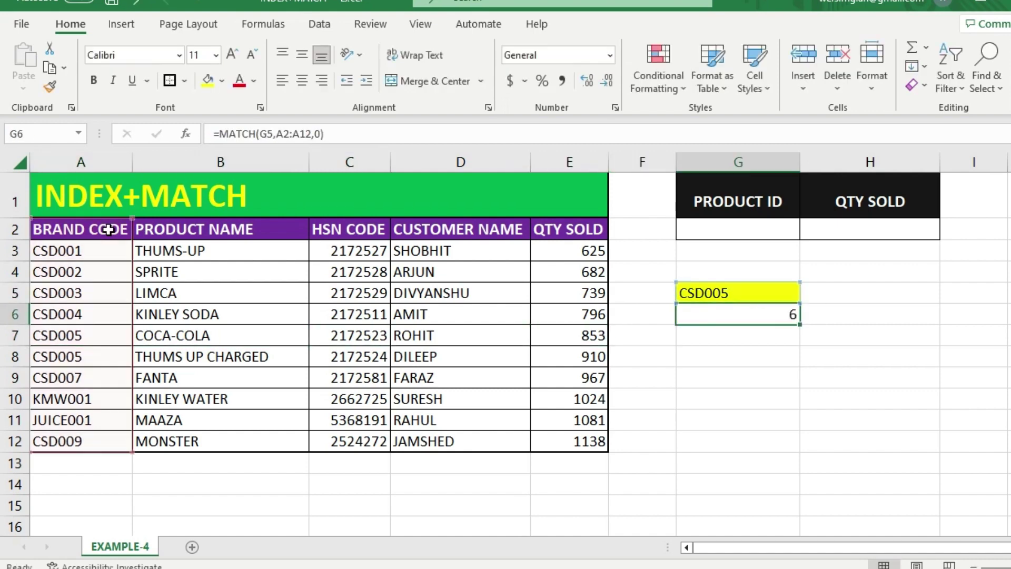
{"action": "key", "text": "F2"}
{"action": "key", "text": "Escape"}
{"action": "key", "text": "Down"}
{"action": "key", "text": "Down"}
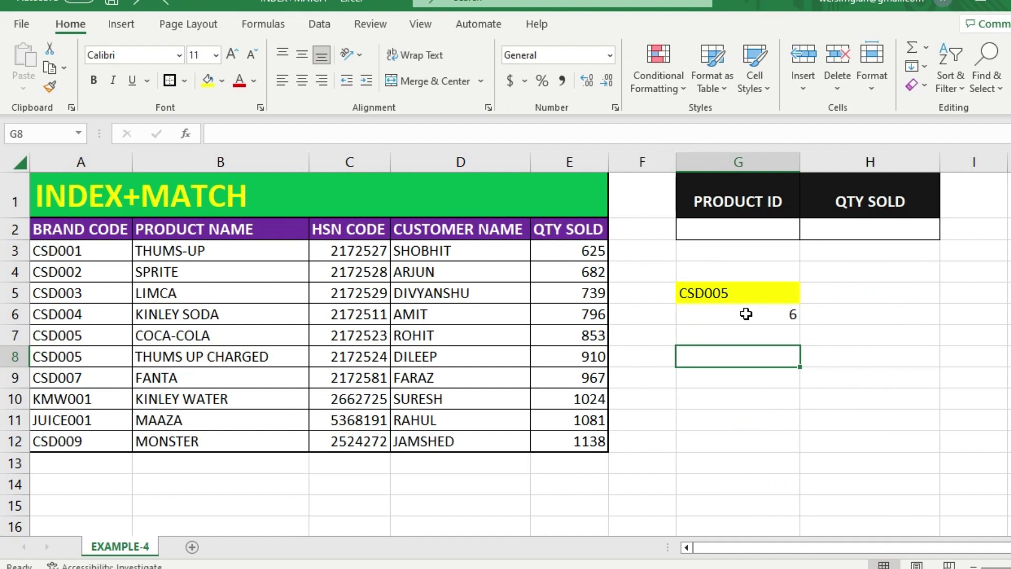
Step: Clear the practice lookup code and MATCH formula from cells G5 and G6
{"action": "left_click_drag", "start_coordinate": [752, 288], "coordinate": [757, 316]}
{"action": "key", "text": "Delete"}
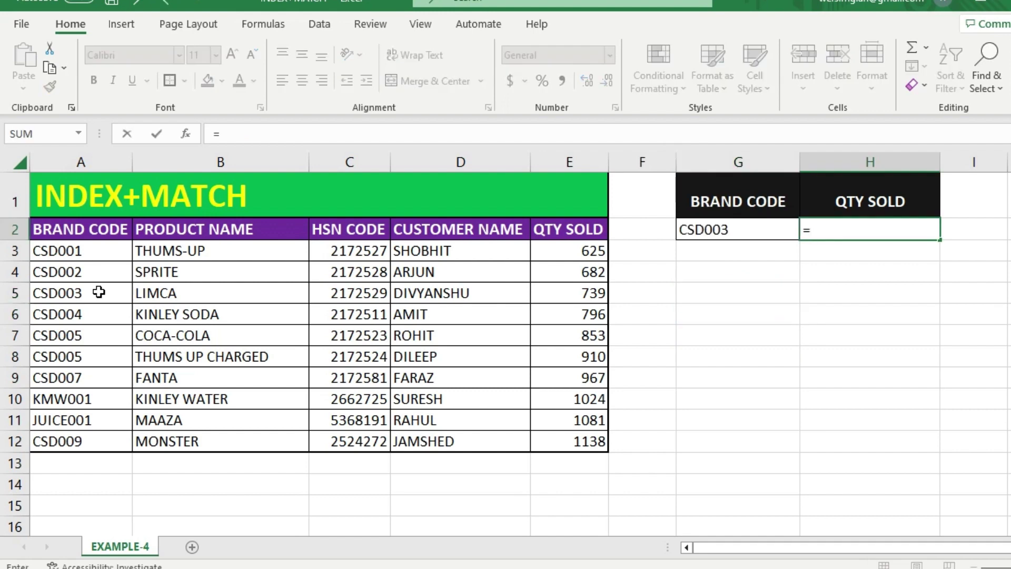
Step: Begin an INDEX formula in cell H2 under QTY SOLD, using the sales table A2:E12 as its array
{"action": "type", "text": "IN"}
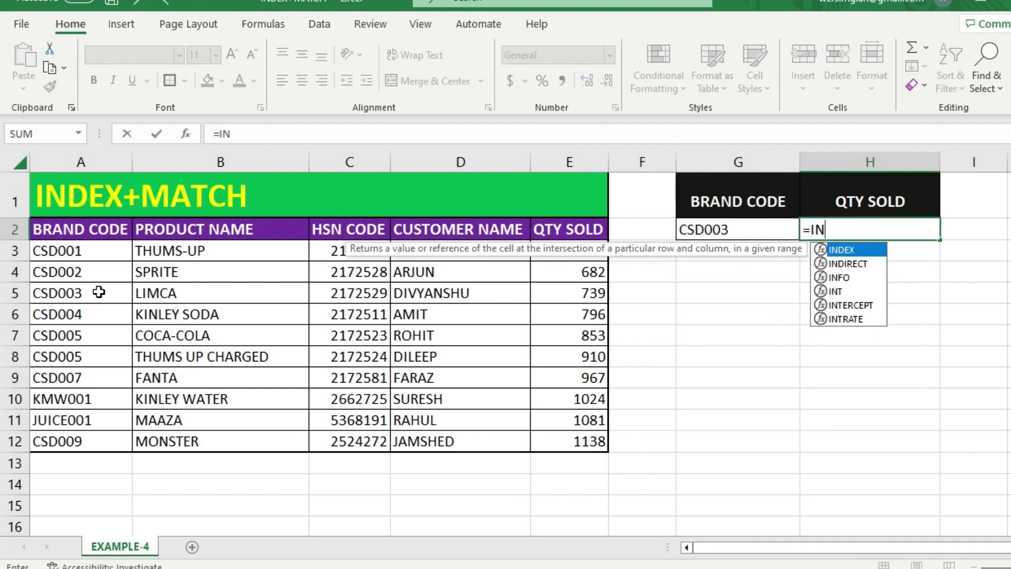
{"action": "type", "text": "DEX"}
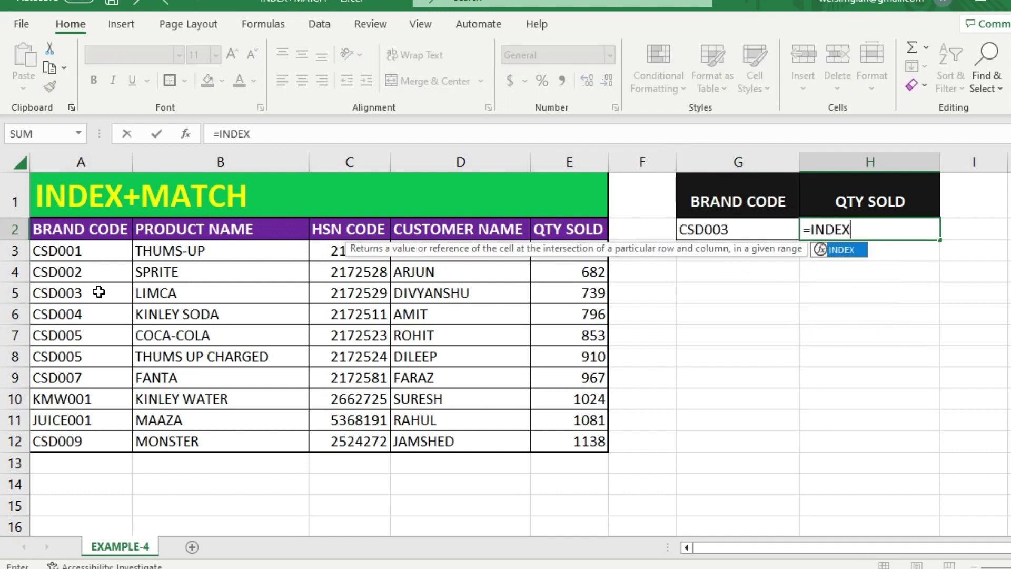
{"action": "type", "text": "("}
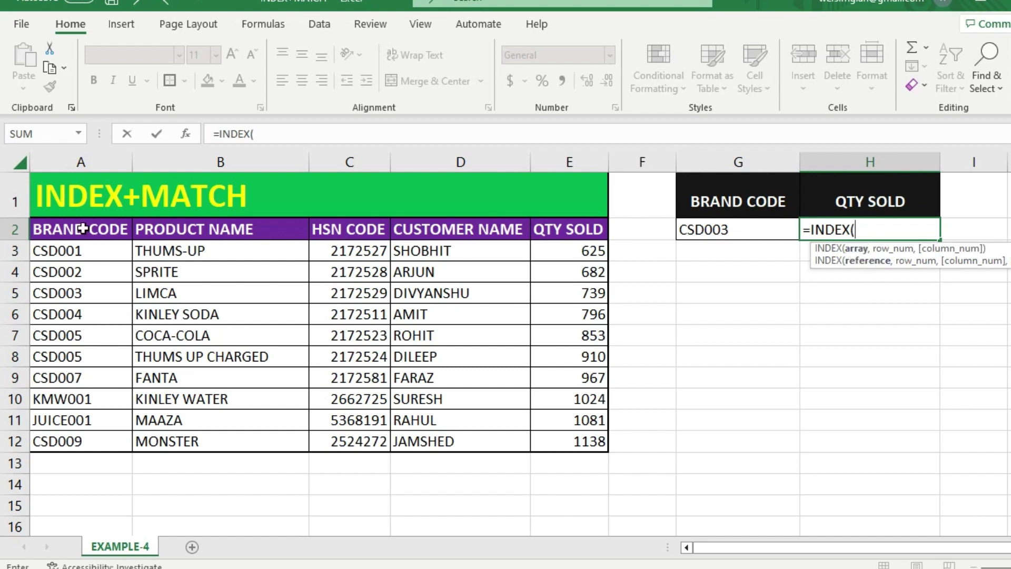
{"action": "left_click_drag", "start_coordinate": [84, 229], "coordinate": [575, 442]}
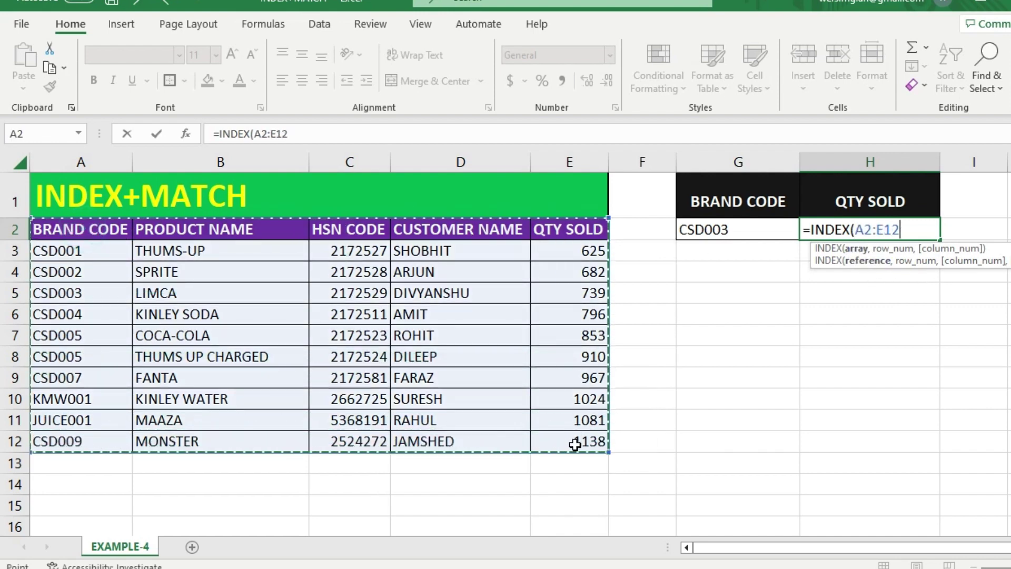
{"action": "type", "text": ","}
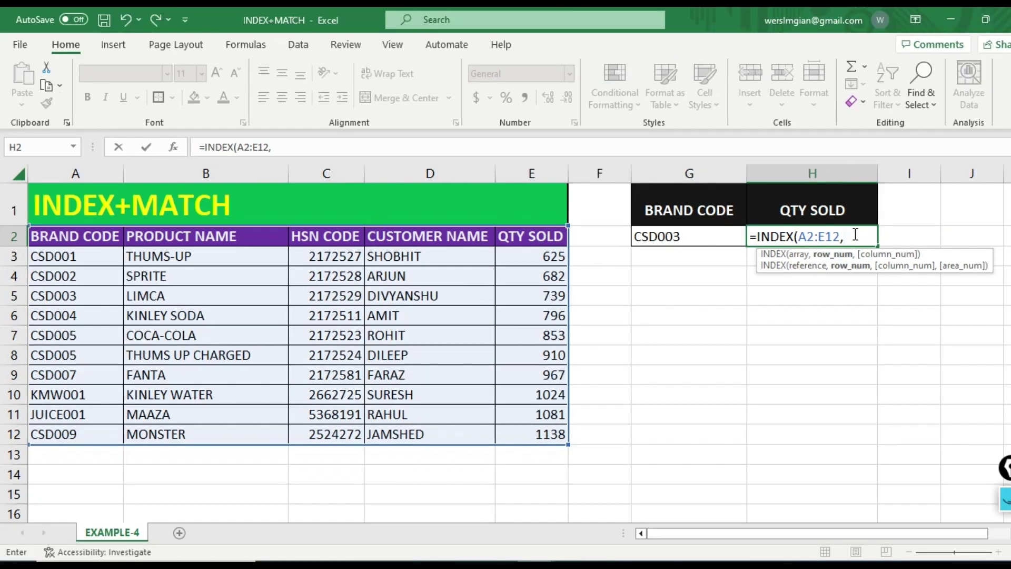
Step: Add MATCH(G2,A2:A12,0) as the INDEX row number to find the brand code with an exact match
{"action": "type", "text": "MATCH"}
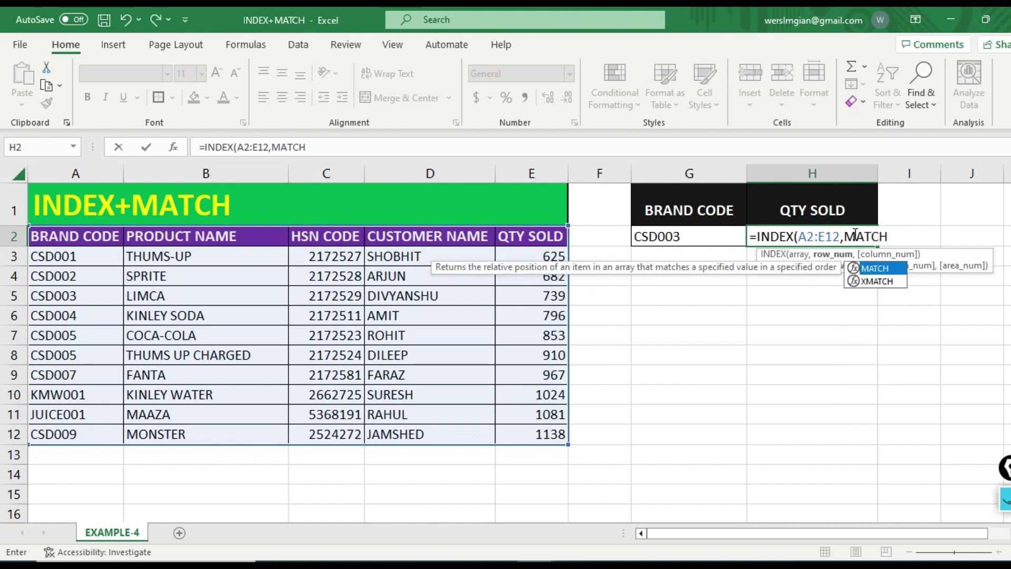
{"action": "type", "text": "("}
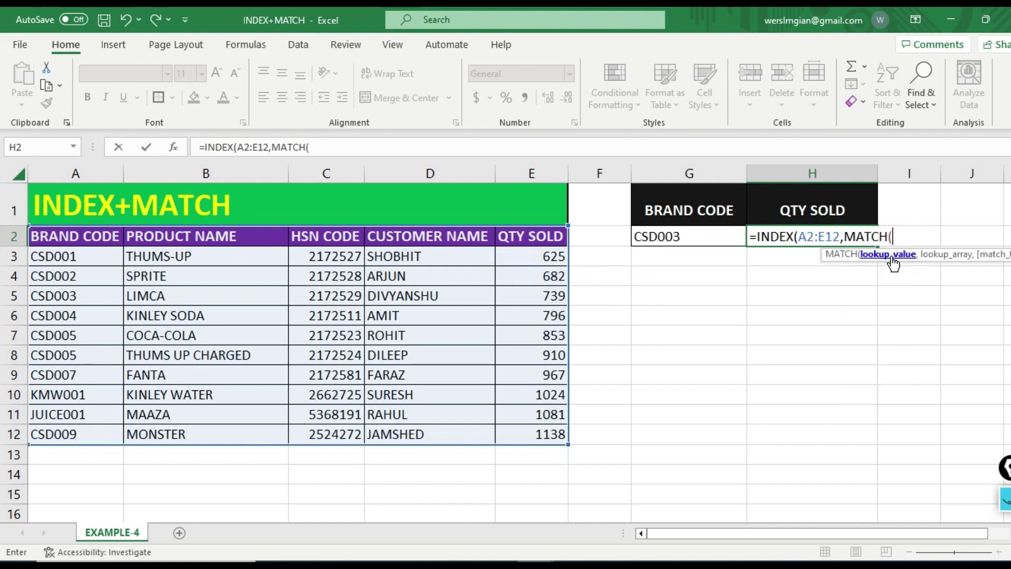
{"action": "left_click", "coordinate": [700, 238]}
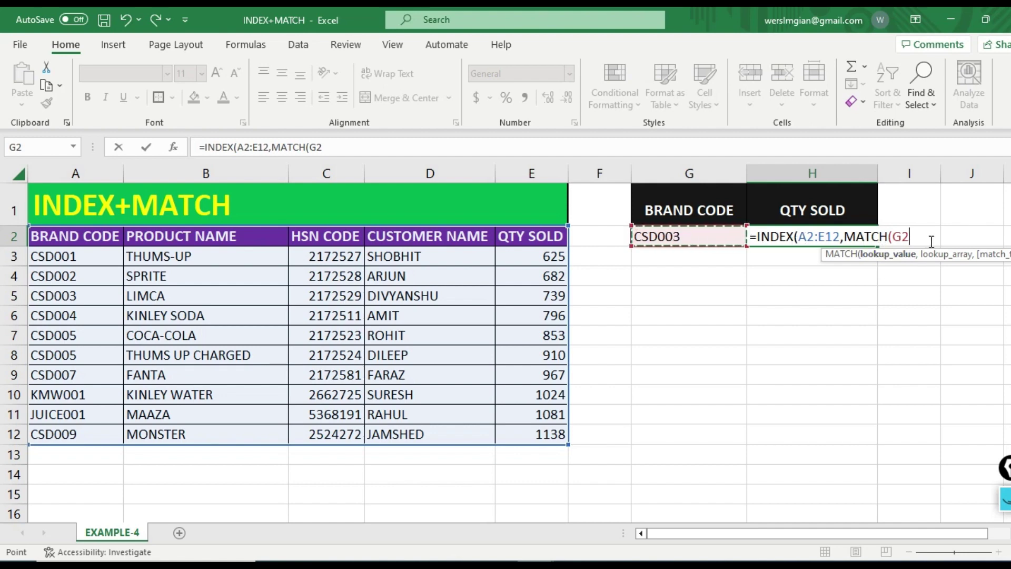
{"action": "type", "text": ","}
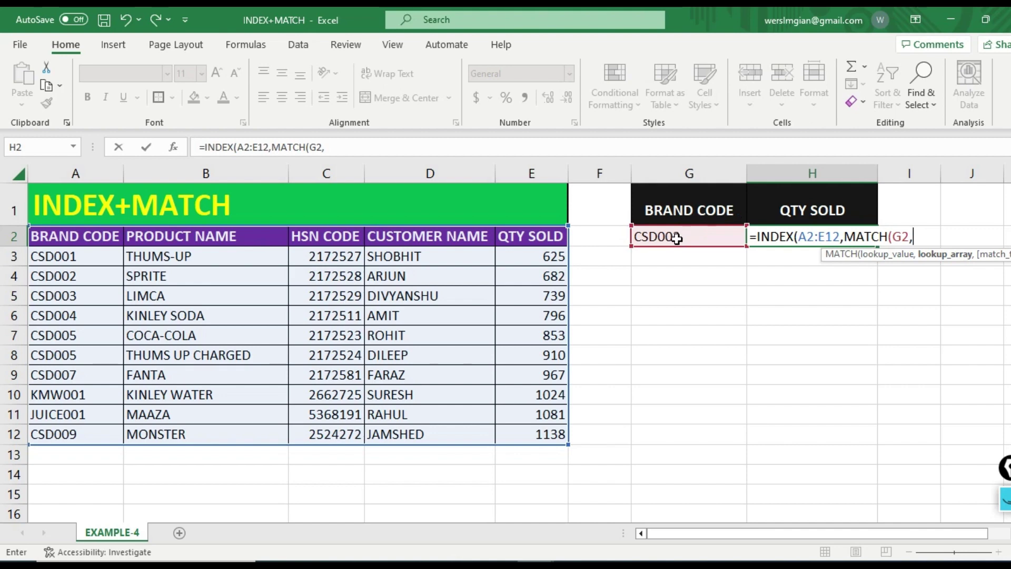
{"action": "left_click_drag", "start_coordinate": [101, 237], "coordinate": [85, 434]}
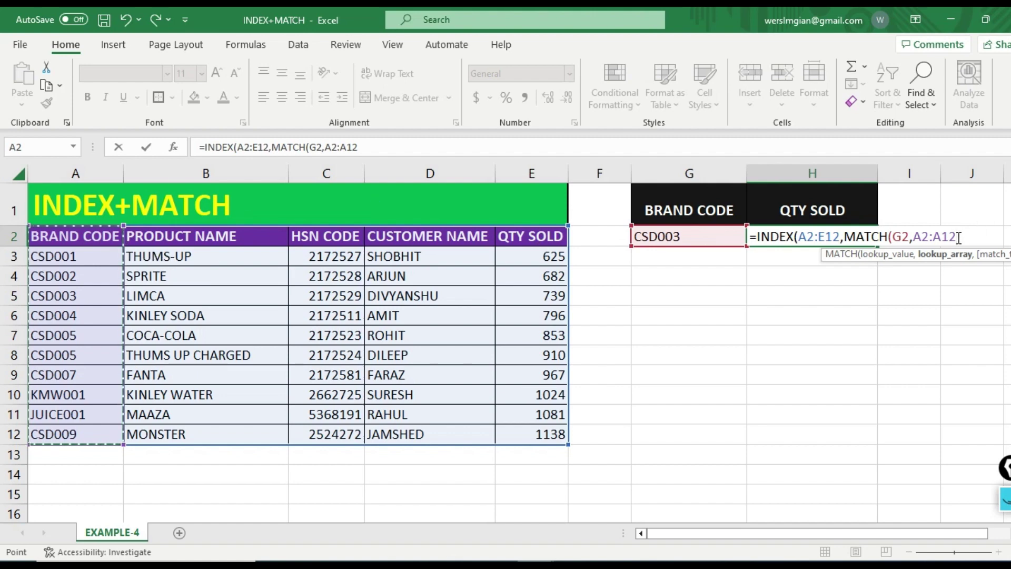
{"action": "type", "text": ","}
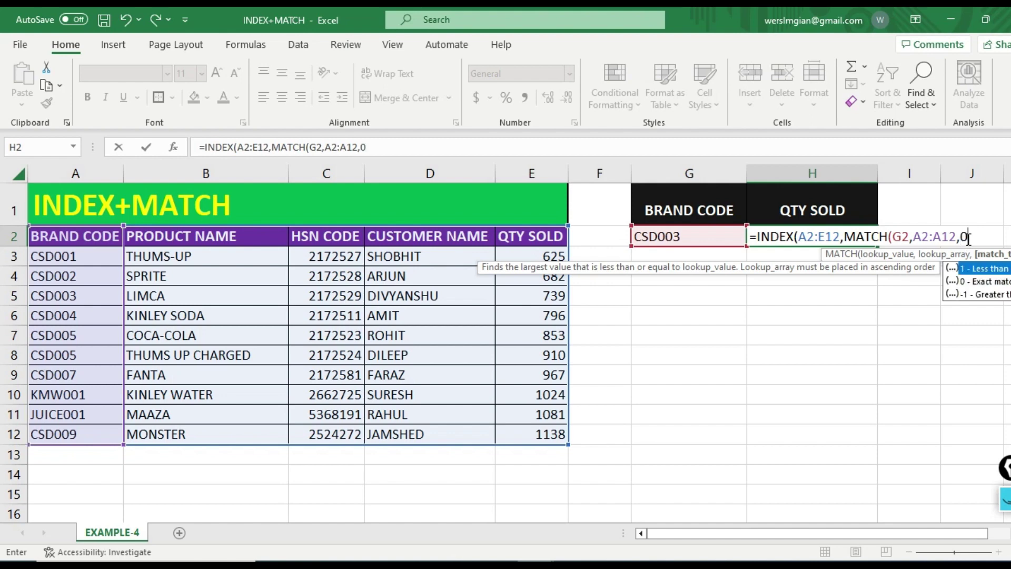
{"action": "type", "text": "0)"}
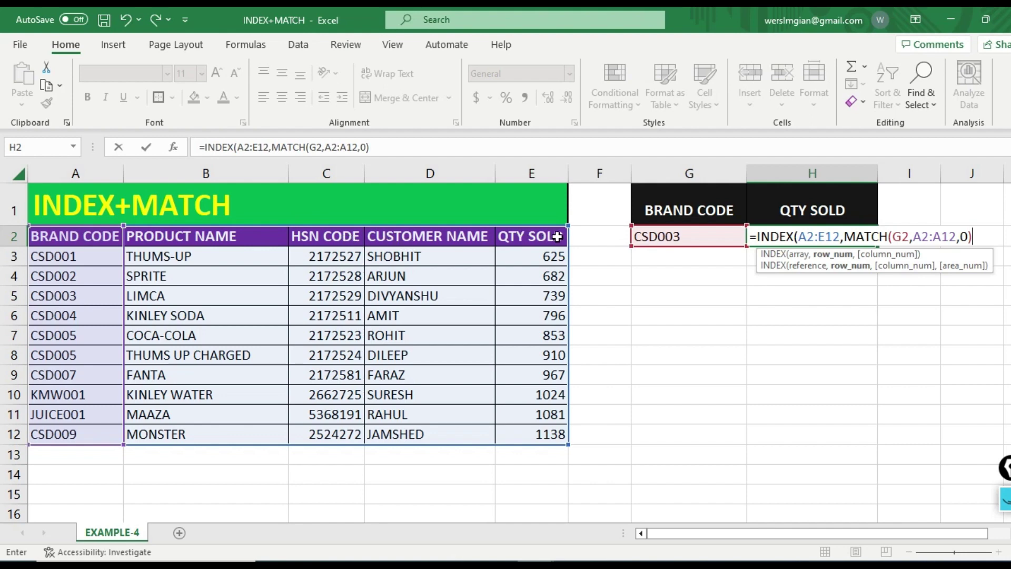
Step: Set the INDEX column number to 5 for QTY SOLD and enter the completed formula in cell H2
{"action": "type", "text": ","}
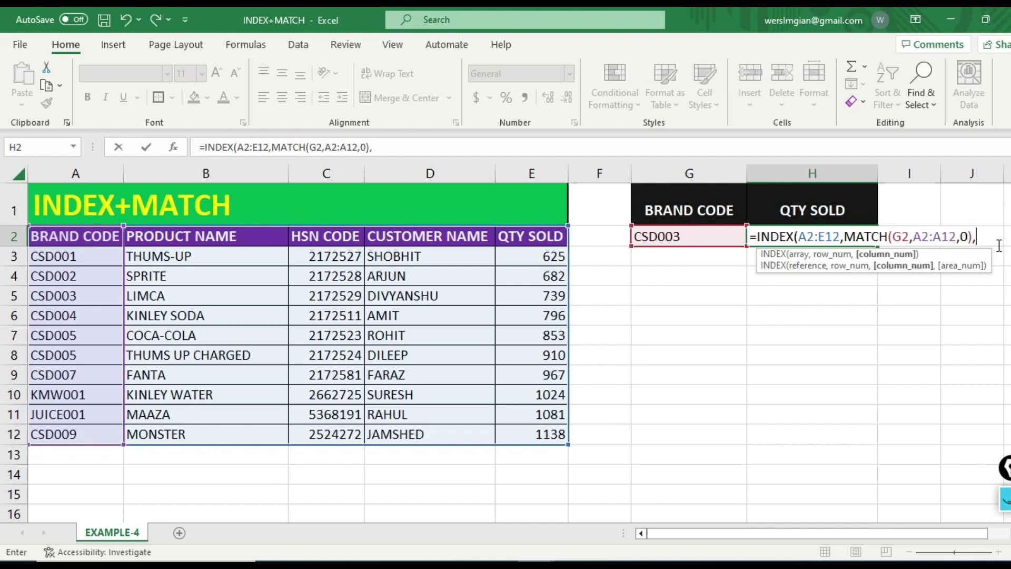
{"action": "type", "text": "5)"}
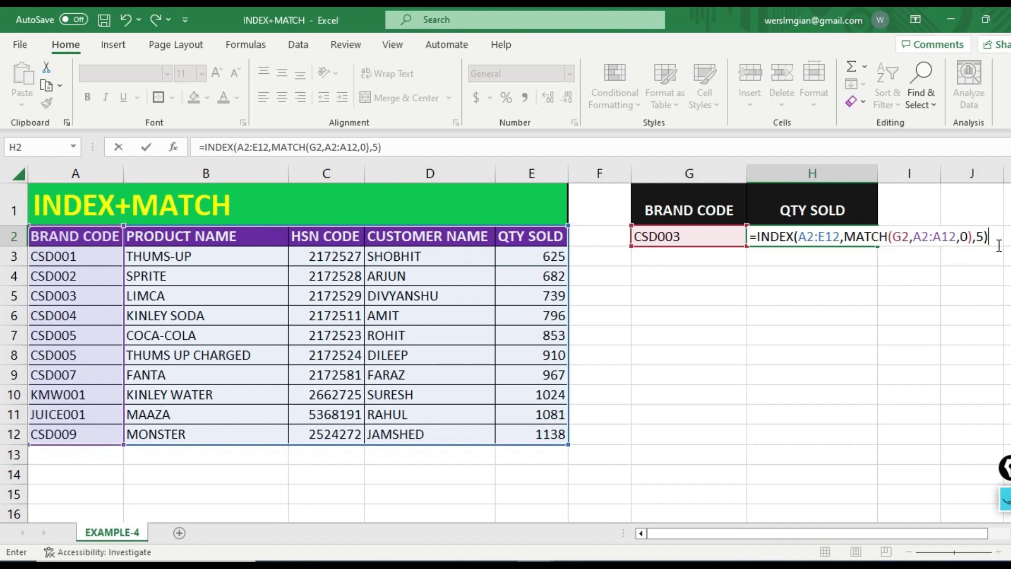
{"action": "key", "text": "ctrl+Return"}
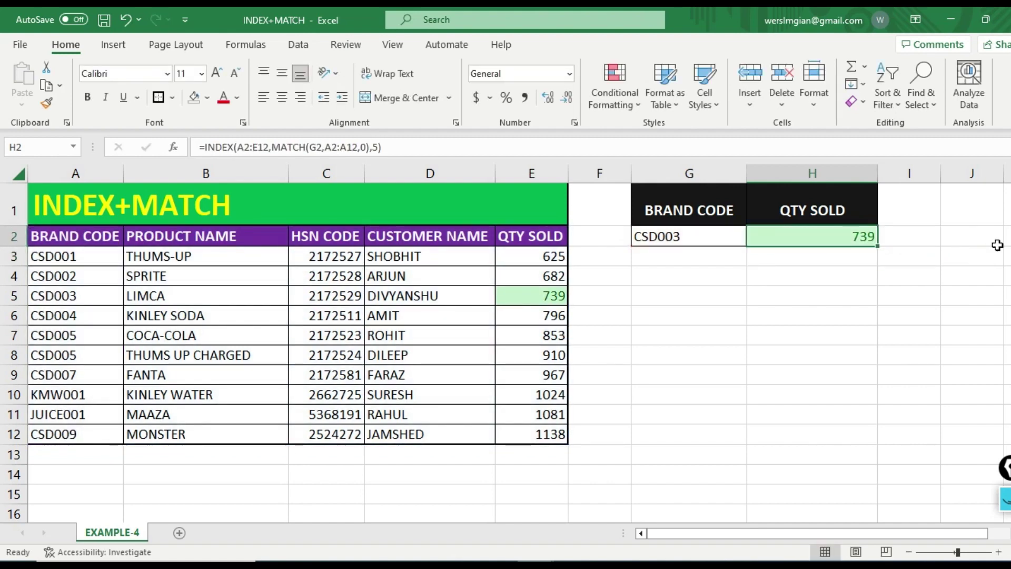
Step: Check the INDEX and MATCH formula's result in cell H2 against the quantity sold for CSD003 in cell E5
{"action": "key", "text": "F2"}
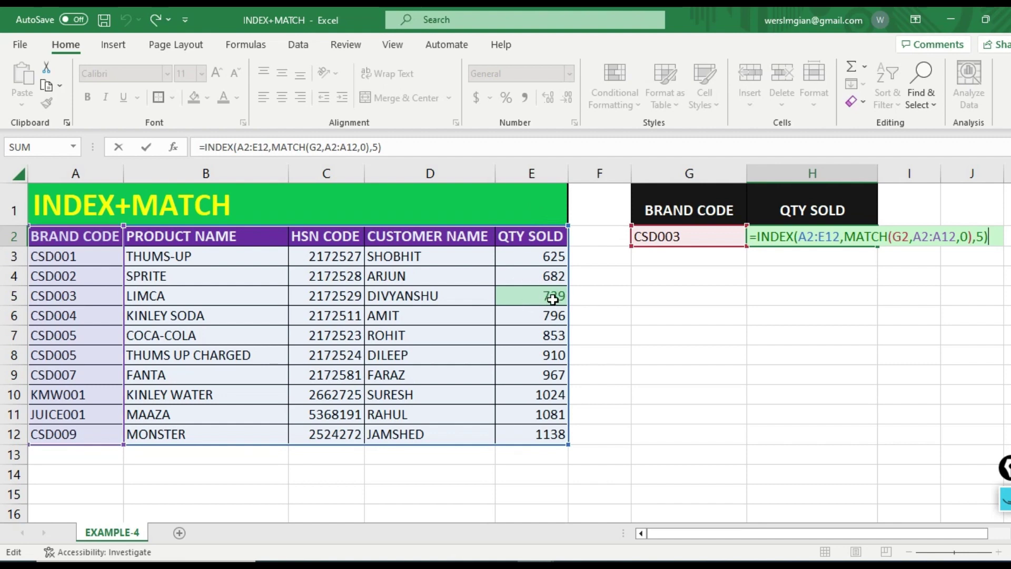
{"action": "key", "text": "Return"}
{"action": "key", "text": "Up"}
{"action": "key", "text": "F2"}
{"action": "key", "text": "Return"}
{"action": "key", "text": "Up"}
{"action": "key", "text": "F2"}
{"action": "left_click", "coordinate": [547, 299]}
{"action": "key", "text": "Up"}
{"action": "key", "text": "Right"}
{"action": "key", "text": "Right"}
{"action": "key", "text": "Right"}
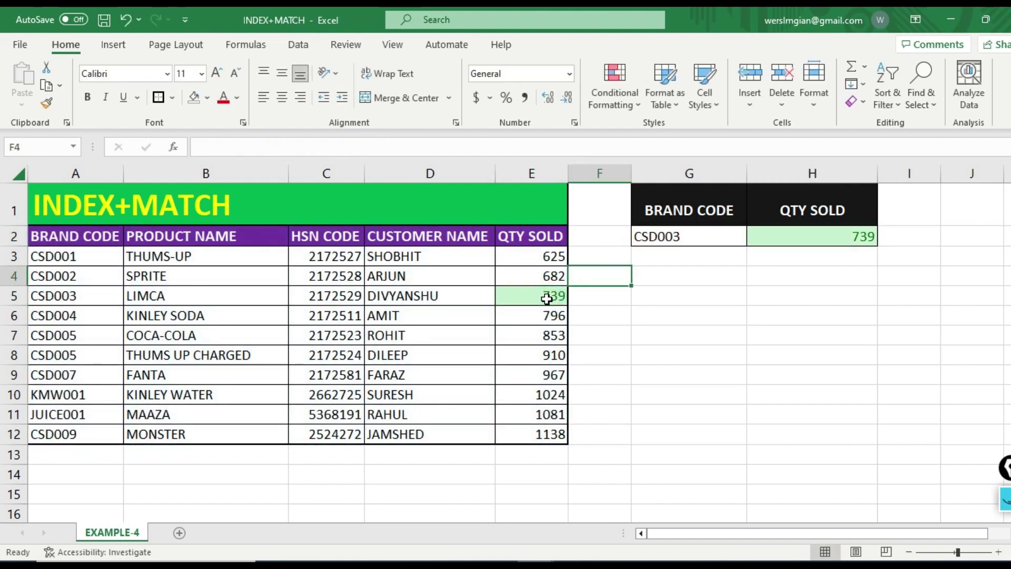
{"action": "key", "text": "Up"}
{"action": "key", "text": "Up"}
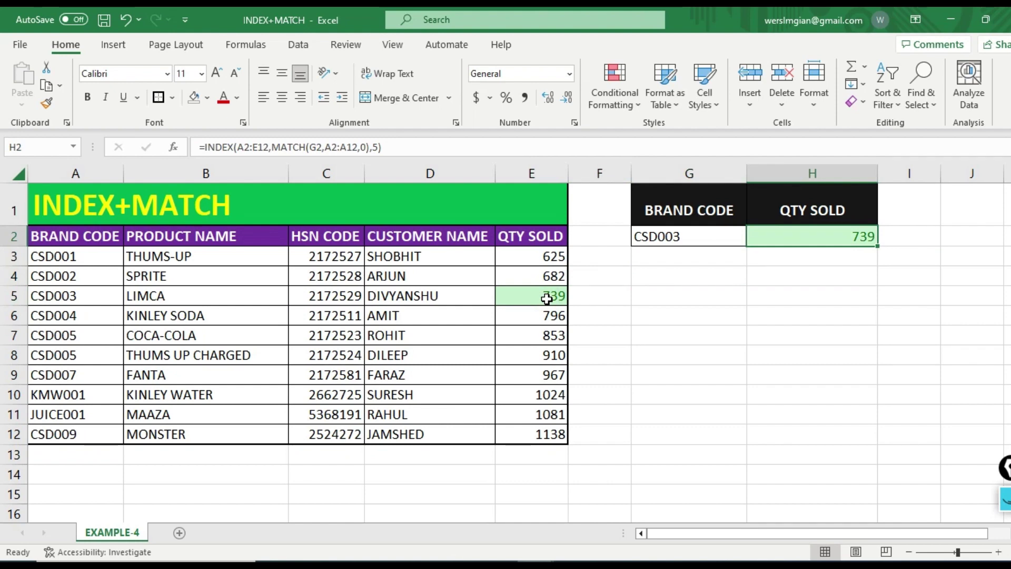
Step: Examine the MATCH row argument inside the INDEX formula in cell H2
{"action": "key", "text": "Left"}
{"action": "key", "text": "Right"}
{"action": "key", "text": "F2"}
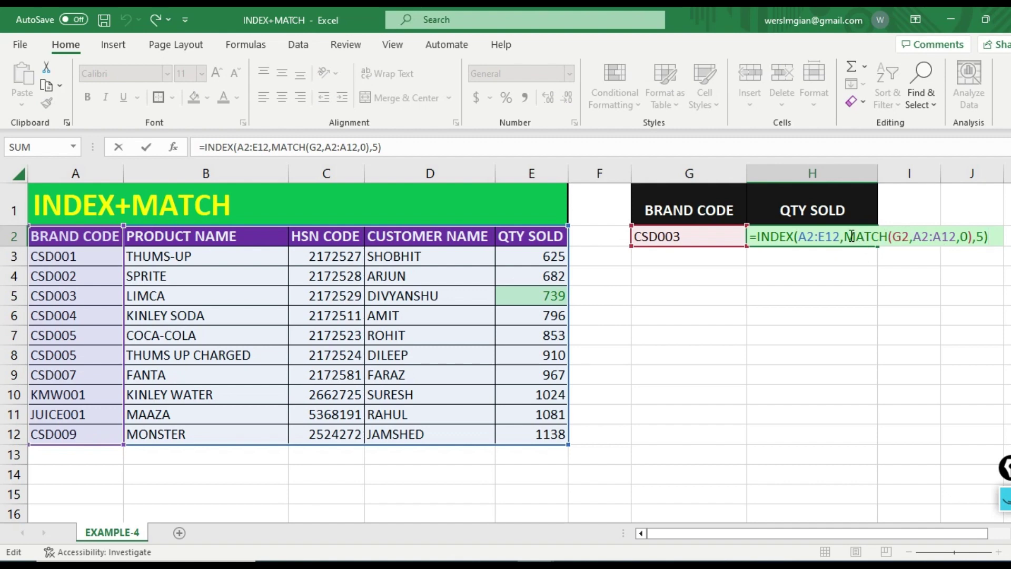
{"action": "mouse_move", "coordinate": [845, 237]}
{"action": "left_mouse_down"}
{"action": "mouse_move", "coordinate": [969, 238]}
{"action": "mouse_move", "coordinate": [865, 238]}
{"action": "left_mouse_up"}
{"action": "key", "text": "Escape"}
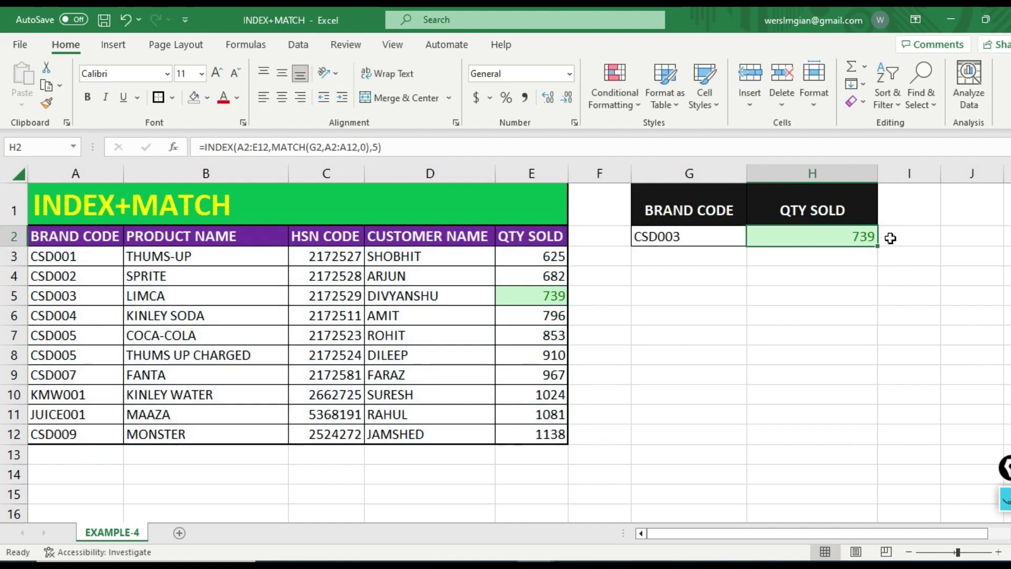
Step: Remove the fixed column number 5 and the closing bracket from the INDEX formula in cell H2
{"action": "key", "text": "F2"}
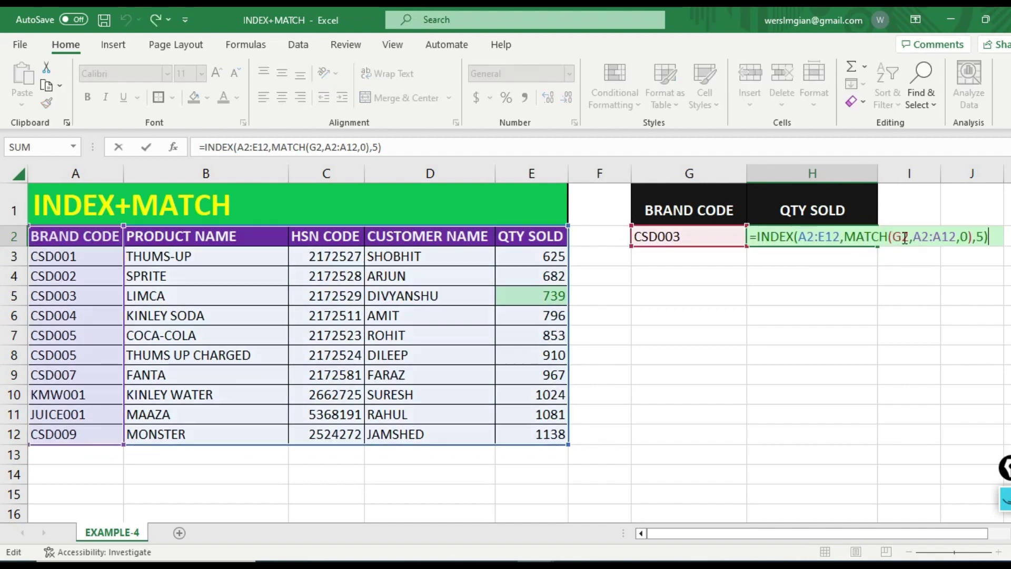
{"action": "double_click", "coordinate": [978, 238]}
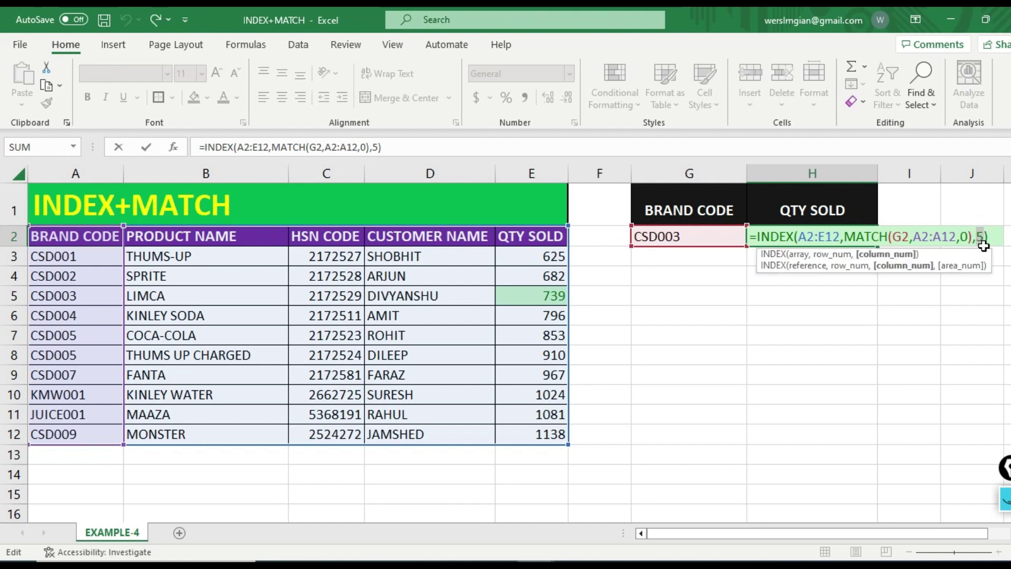
{"action": "key", "text": "F2"}
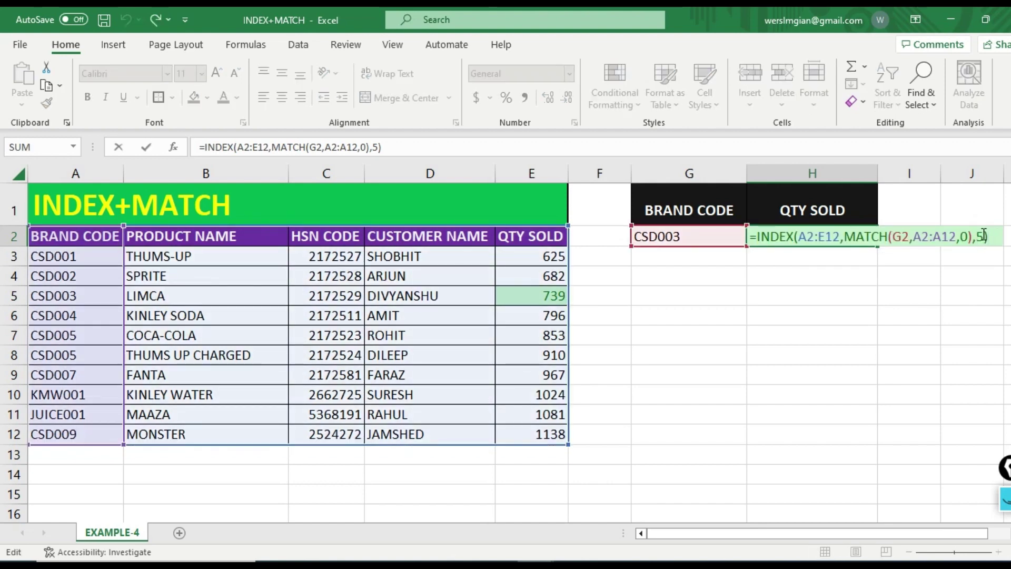
{"action": "key", "text": "BackSpace"}
{"action": "key", "text": "BackSpace"}
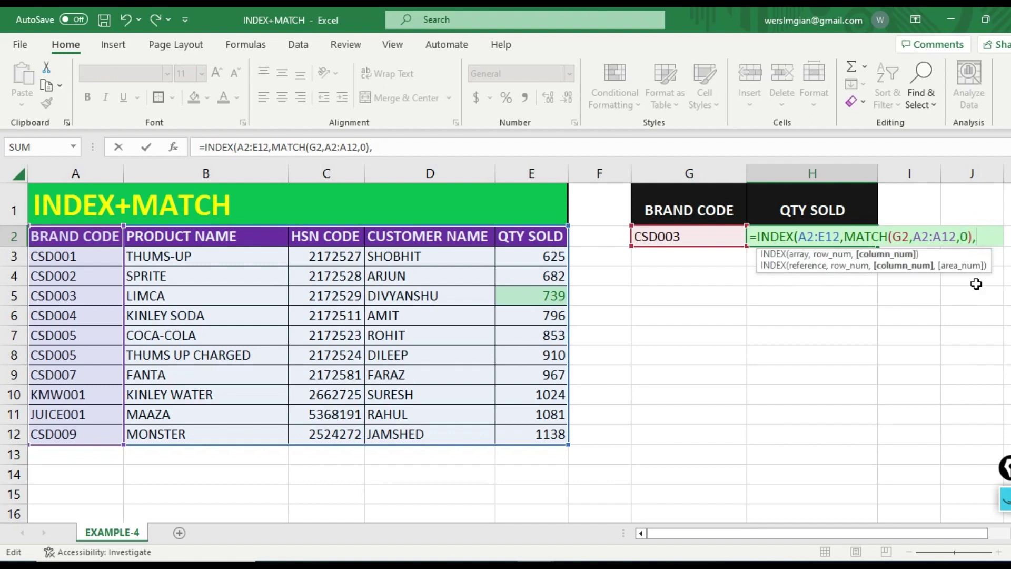
Step: Enter MATCH(H1,A2:E2,0) as the INDEX column number in H2, complete the formula and review its references
{"action": "type", "text": "MATCH("}
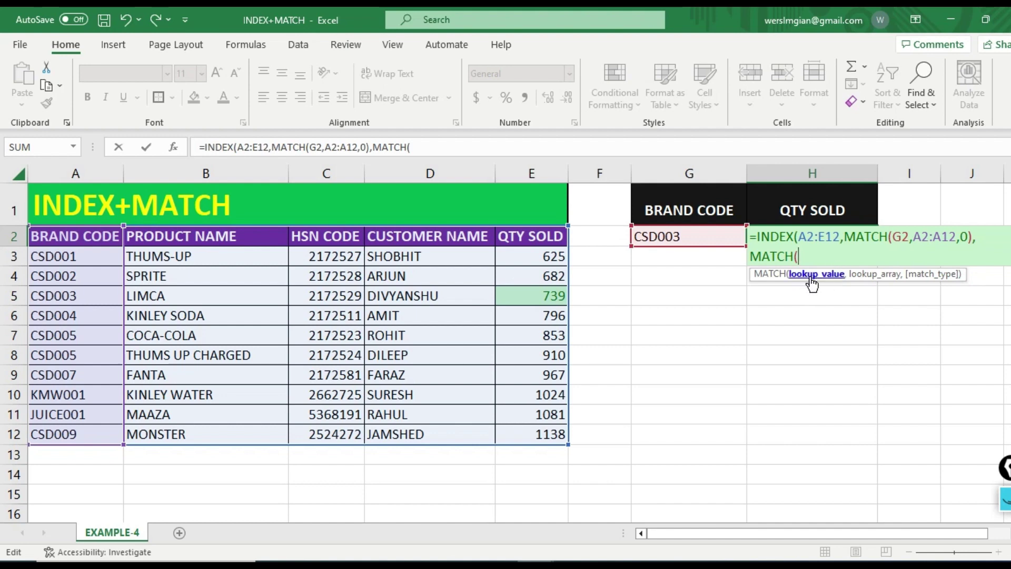
{"action": "left_click", "coordinate": [803, 209]}
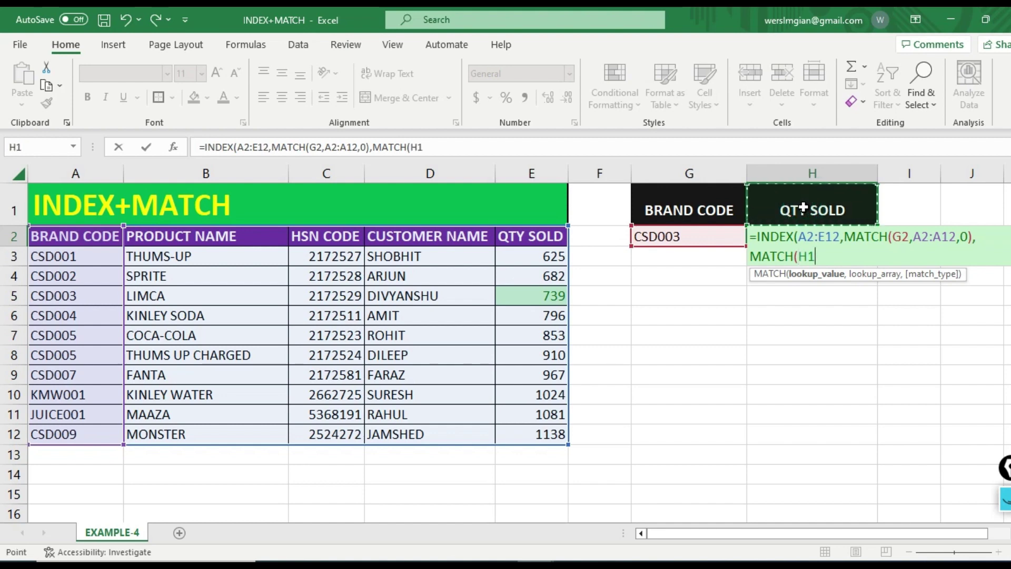
{"action": "type", "text": ","}
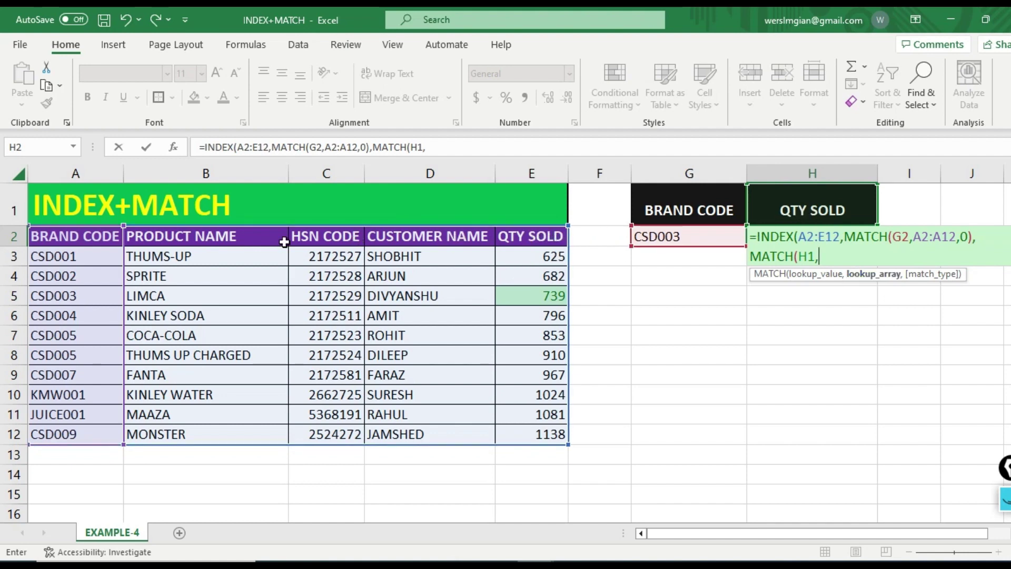
{"action": "left_click_drag", "start_coordinate": [108, 236], "coordinate": [527, 230]}
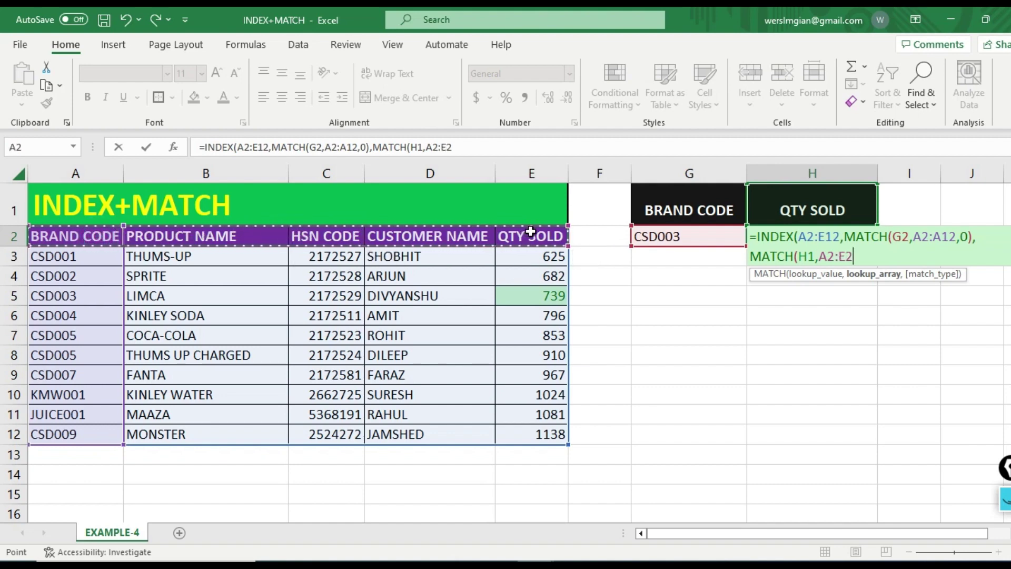
{"action": "type", "text": ","}
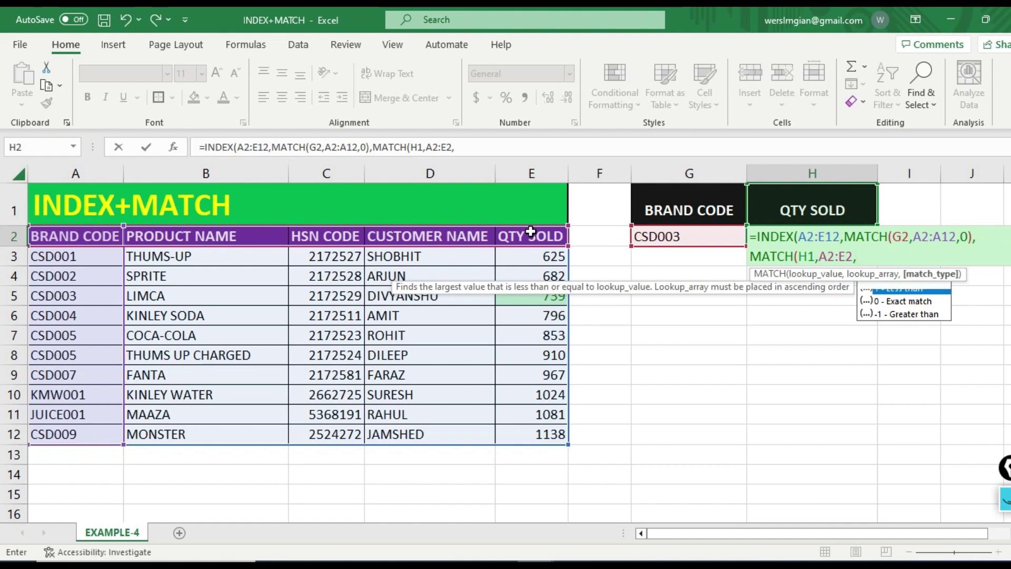
{"action": "type", "text": "0)"}
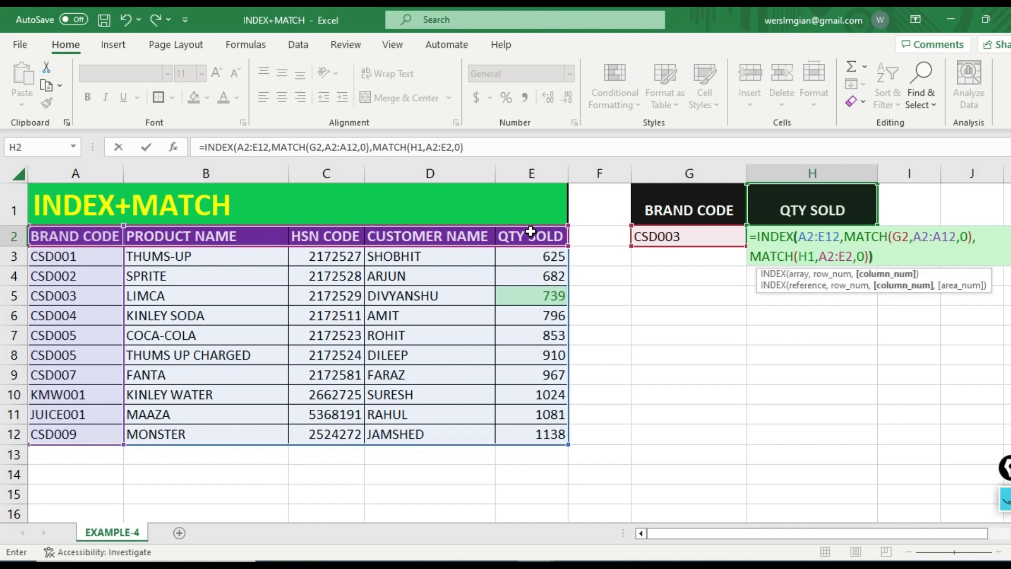
{"action": "type", "text": ")"}
{"action": "key", "text": "Return"}
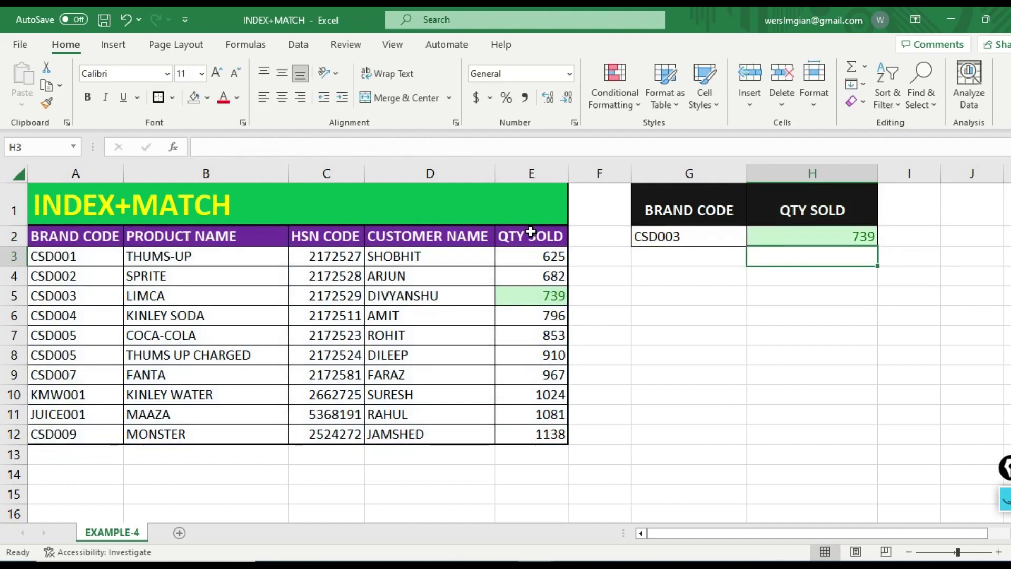
{"action": "key", "text": "Up"}
{"action": "key", "text": "F2"}
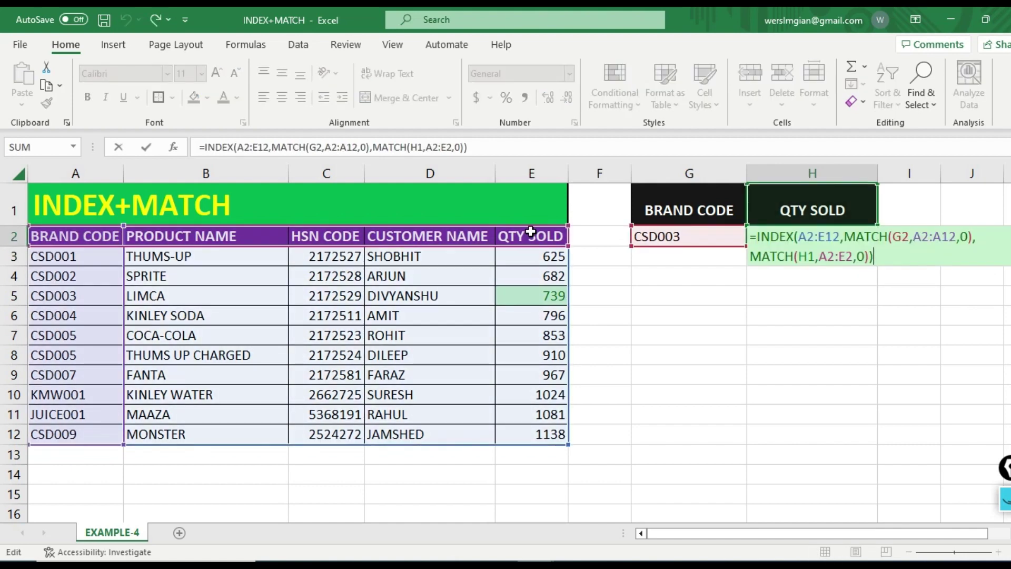
{"action": "key", "text": "Escape"}
Step: Copy the CUSTOMER NAME header from D2 into H1 as values only
{"action": "key", "text": "Up"}
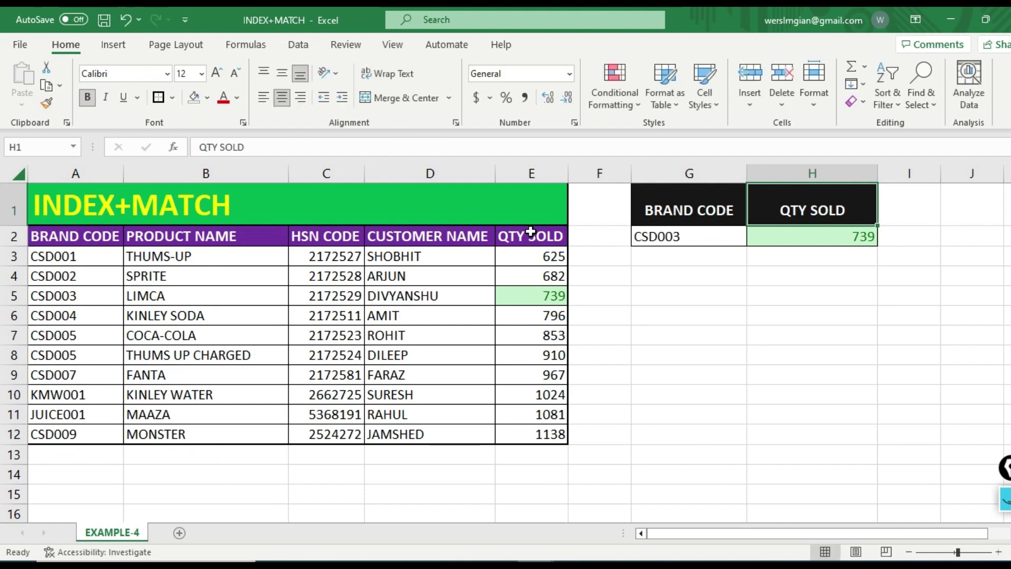
{"action": "key", "text": "Down"}
{"action": "key", "text": "Left"}
{"action": "key", "text": "Left"}
{"action": "key", "text": "Left"}
{"action": "key", "text": "Left"}
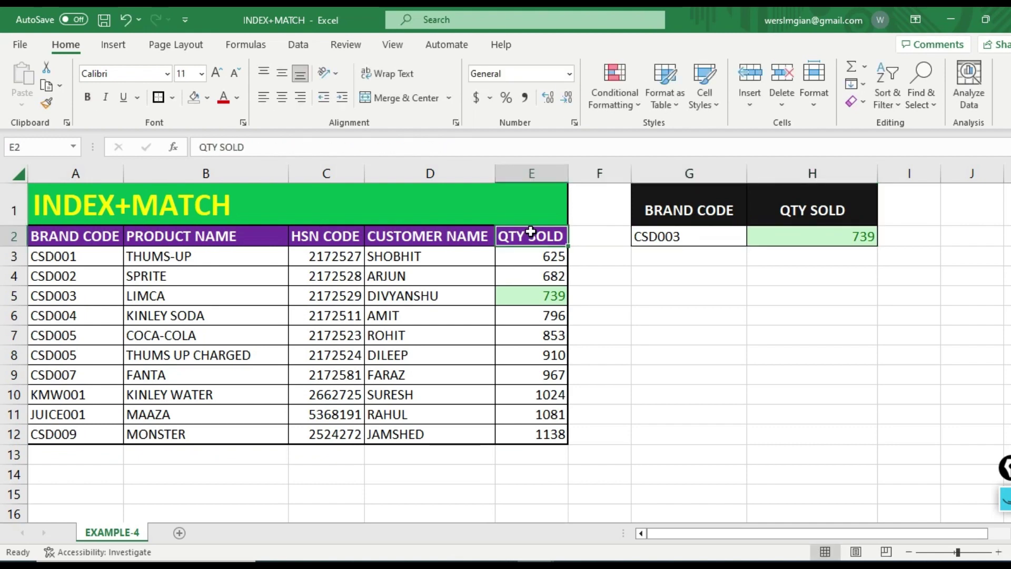
{"action": "key", "text": "ctrl+c"}
{"action": "key", "text": "Right"}
{"action": "key", "text": "Right"}
{"action": "key", "text": "Right"}
{"action": "key", "text": "Right"}
{"action": "key", "text": "Up"}
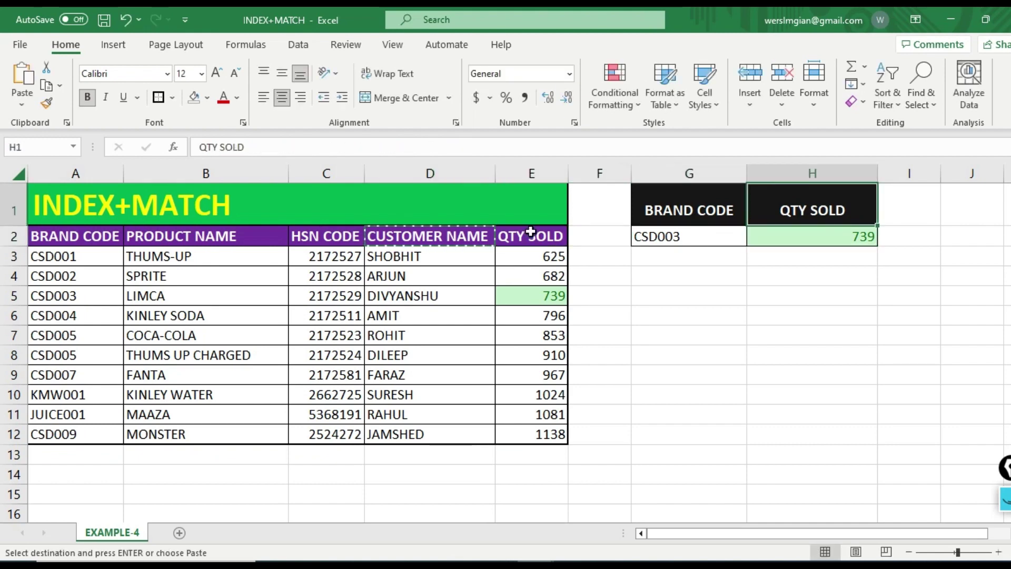
{"action": "key", "text": "ctrl+alt+v"}
{"action": "key", "text": "v"}
{"action": "key", "text": "Return"}
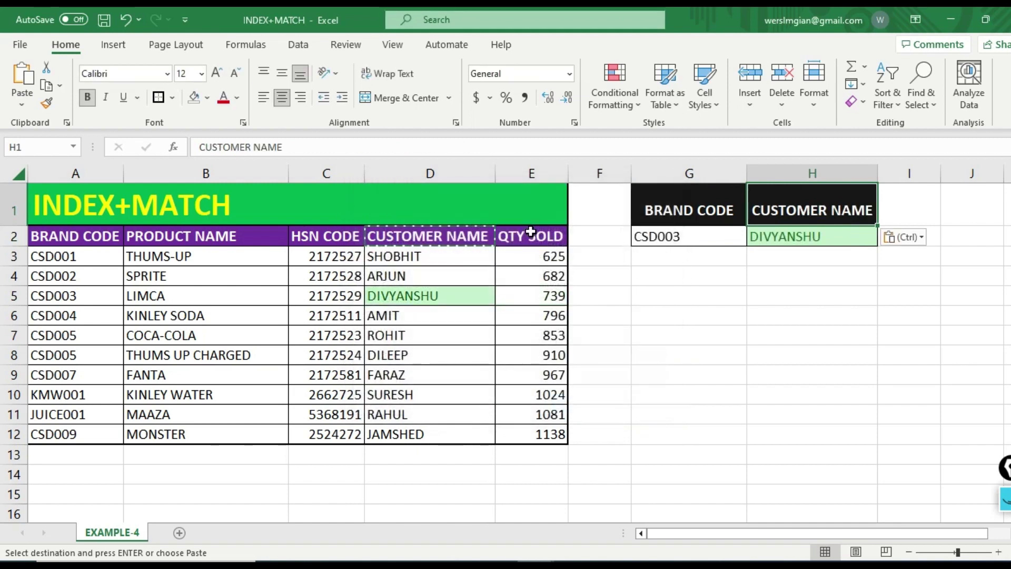
Step: Check the formula in H2 against the CUSTOMER NAME entry for CSD003 in cell D5
{"action": "key", "text": "Down"}
{"action": "key", "text": "F2"}
{"action": "key", "text": "Escape"}
{"action": "key", "text": "Up"}
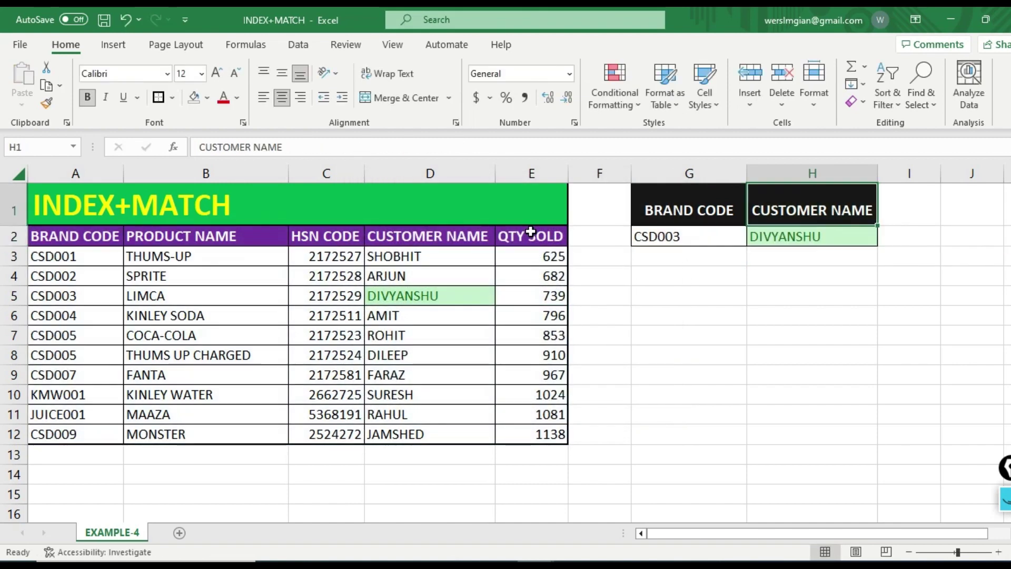
{"action": "key", "text": "Down"}
{"action": "key", "text": "F2"}
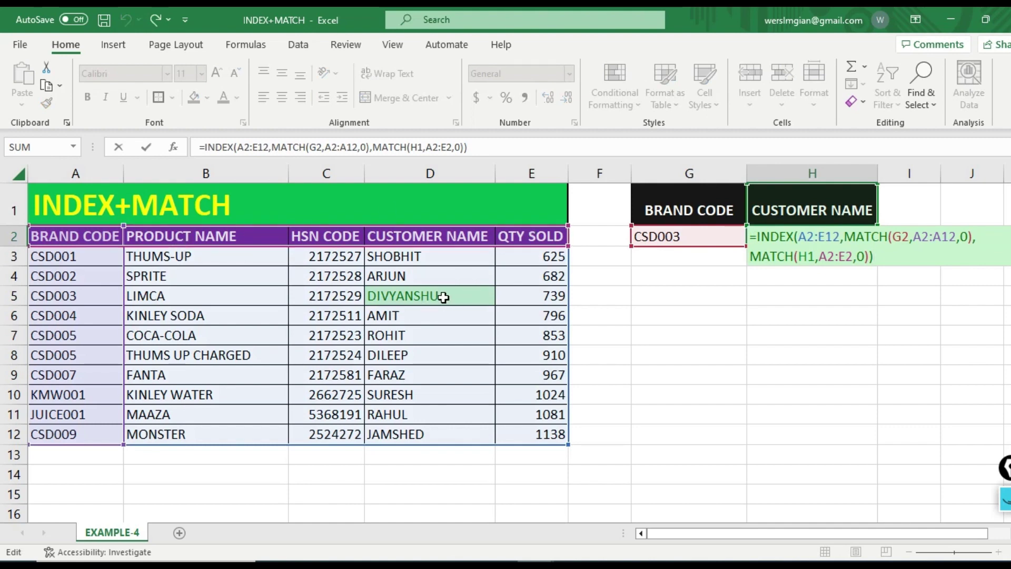
{"action": "key", "text": "ctrl+Return"}
Step: Replace the lookup header in H1 with HSN CODE, copied from C2 as values only
{"action": "key", "text": "Left"}
{"action": "key", "text": "Left"}
{"action": "key", "text": "Left"}
{"action": "key", "text": "Left"}
{"action": "key", "text": "Left"}
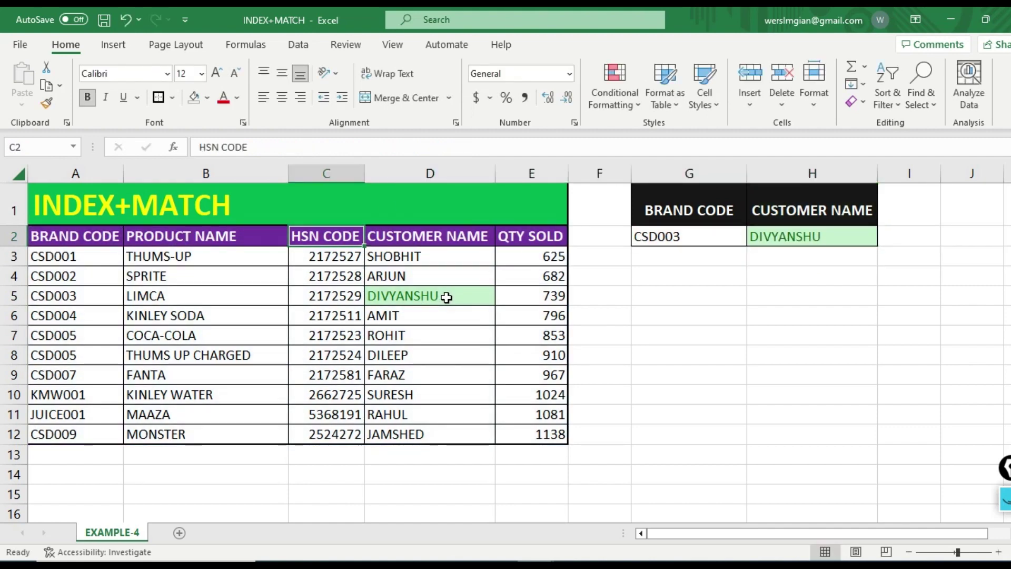
{"action": "key", "text": "ctrl+c"}
{"action": "key", "text": "Right"}
{"action": "key", "text": "Right"}
{"action": "key", "text": "Right"}
{"action": "key", "text": "Right"}
{"action": "key", "text": "Right"}
{"action": "key", "text": "Right"}
{"action": "key", "text": "Up"}
{"action": "key", "text": "Left"}
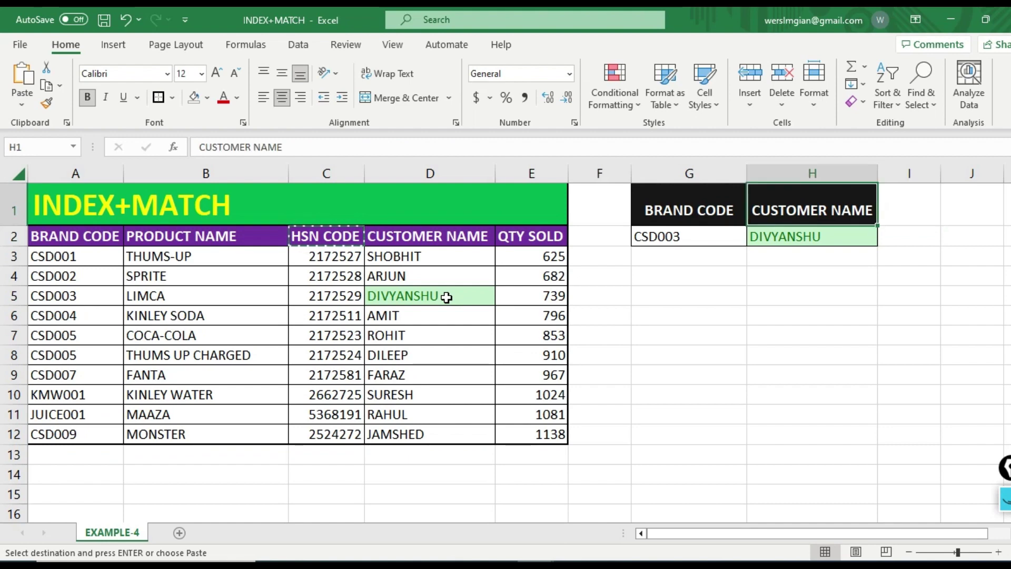
{"action": "key", "text": "ctrl+alt+v"}
{"action": "key", "text": "Down"}
{"action": "key", "text": "Down"}
{"action": "key", "text": "Return"}
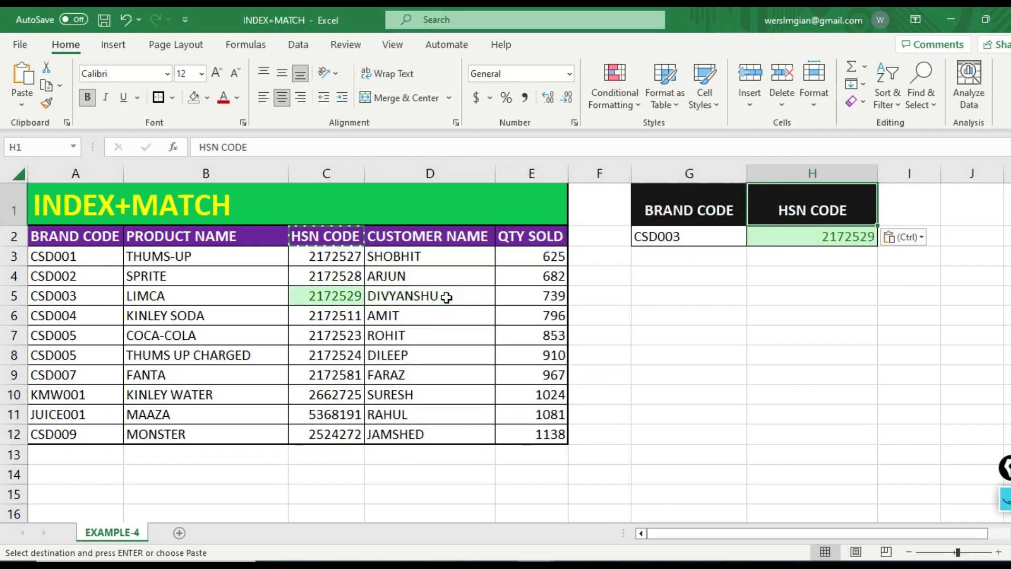
Step: Check the INDEX and MATCH formula in H2 with HSN CODE as the lookup header
{"action": "key", "text": "Down"}
{"action": "key", "text": "F2"}
{"action": "key", "text": "Escape"}
{"action": "key", "text": "Up"}
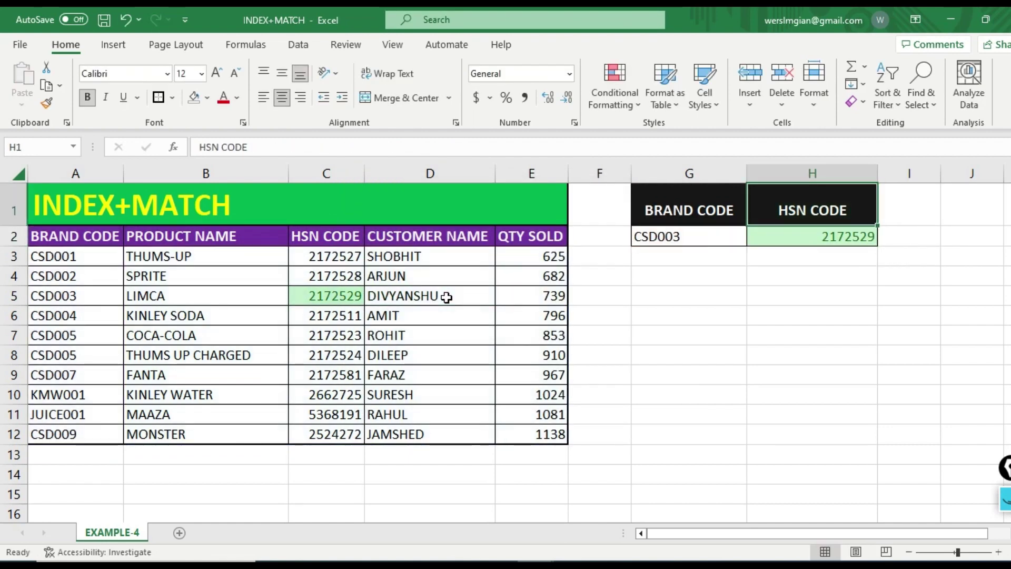
{"action": "key", "text": "Down"}
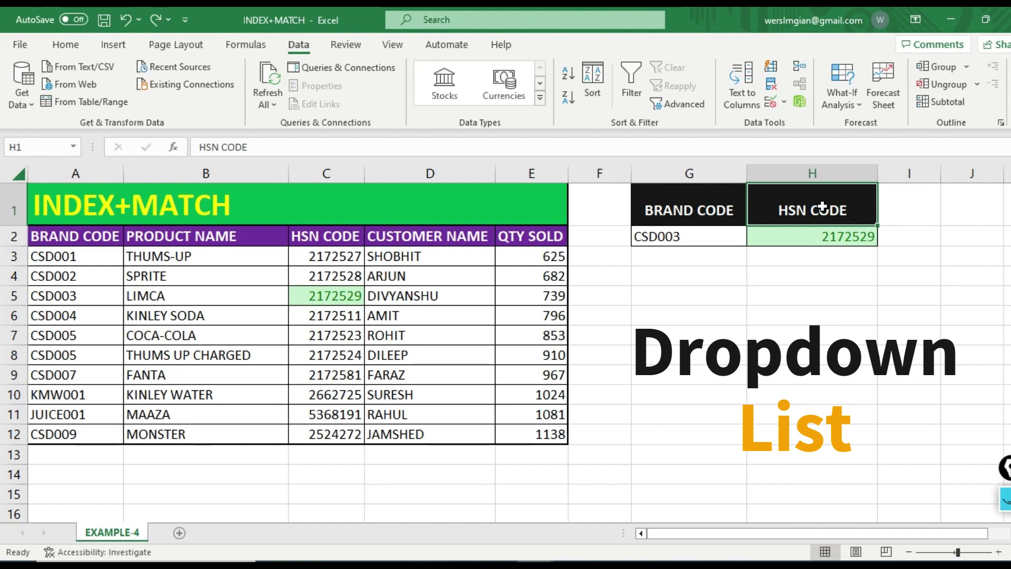
Step: Examine the table headers in A2:E2 as possible choices for the lookup header in H1
{"action": "left_click_drag", "start_coordinate": [50, 236], "coordinate": [433, 237]}
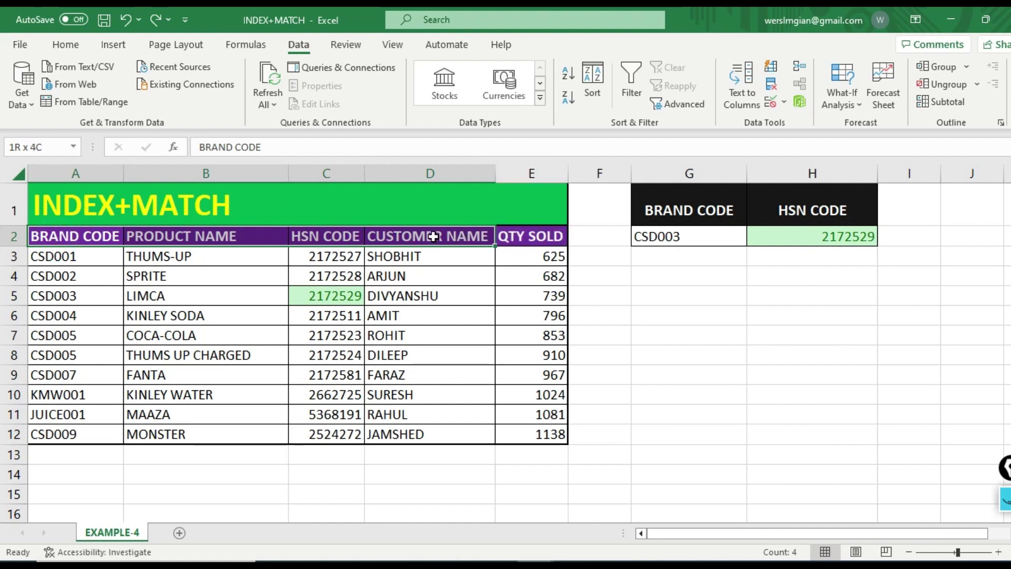
{"action": "left_click_drag", "start_coordinate": [527, 235], "coordinate": [529, 237]}
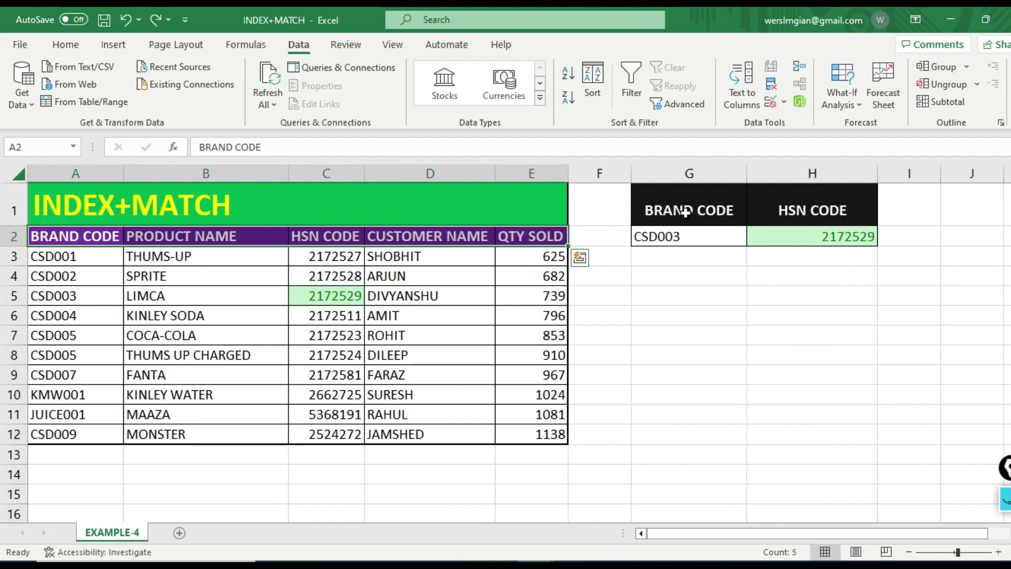
{"action": "left_click", "coordinate": [839, 210]}
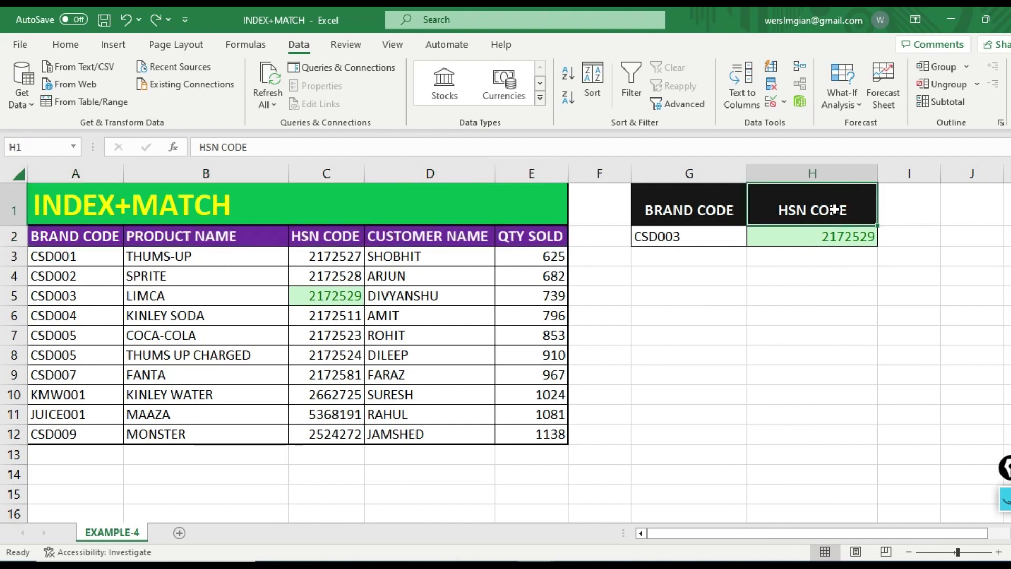
{"action": "left_click", "coordinate": [418, 241]}
{"action": "left_click", "coordinate": [819, 211]}
{"action": "left_click", "coordinate": [798, 209]}
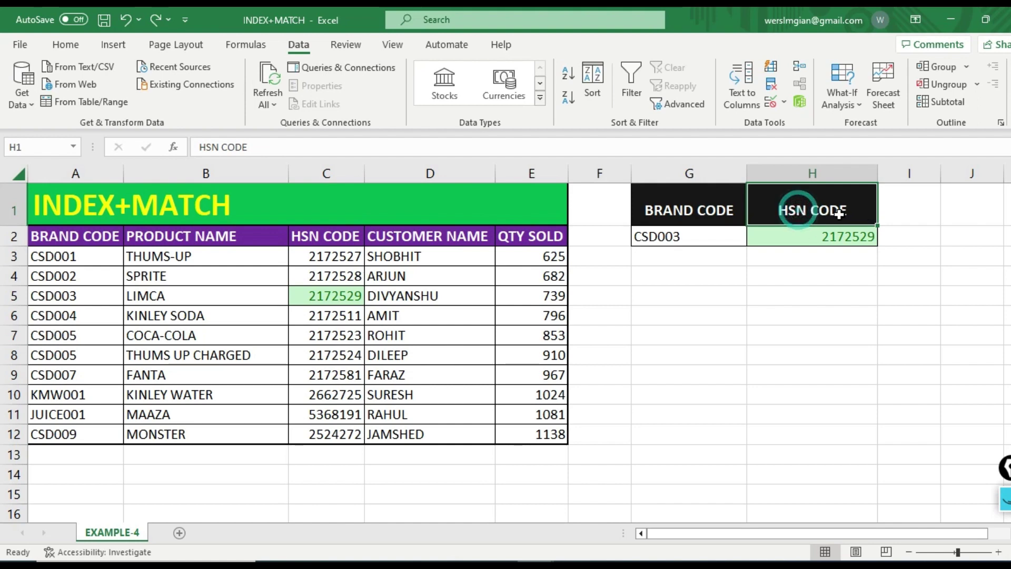
{"action": "left_click", "coordinate": [815, 235]}
Step: Add a data validation list to H1 with the table headers =$A$2:$E$2 as its source
{"action": "left_click", "coordinate": [816, 207]}
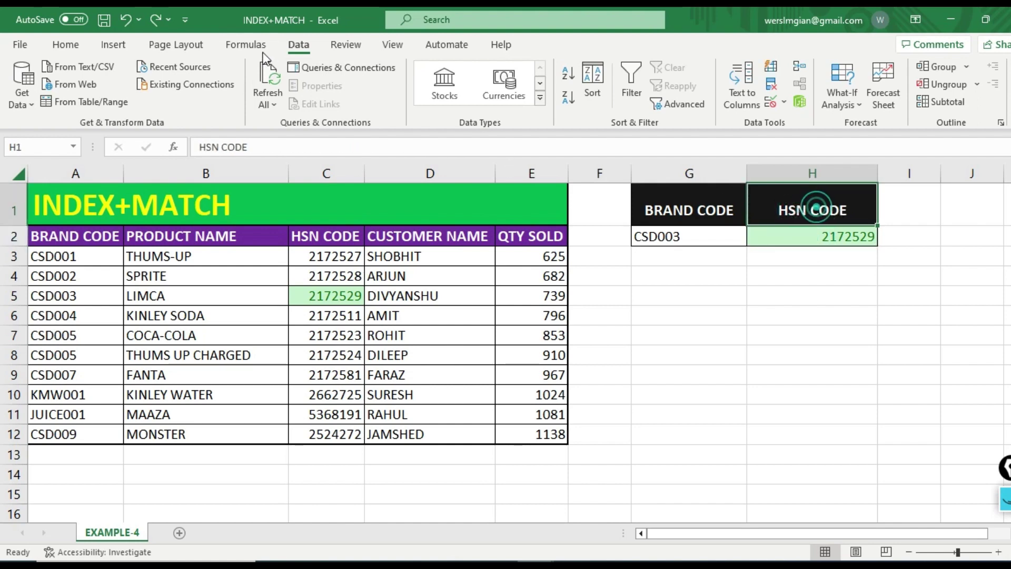
{"action": "left_click", "coordinate": [294, 44]}
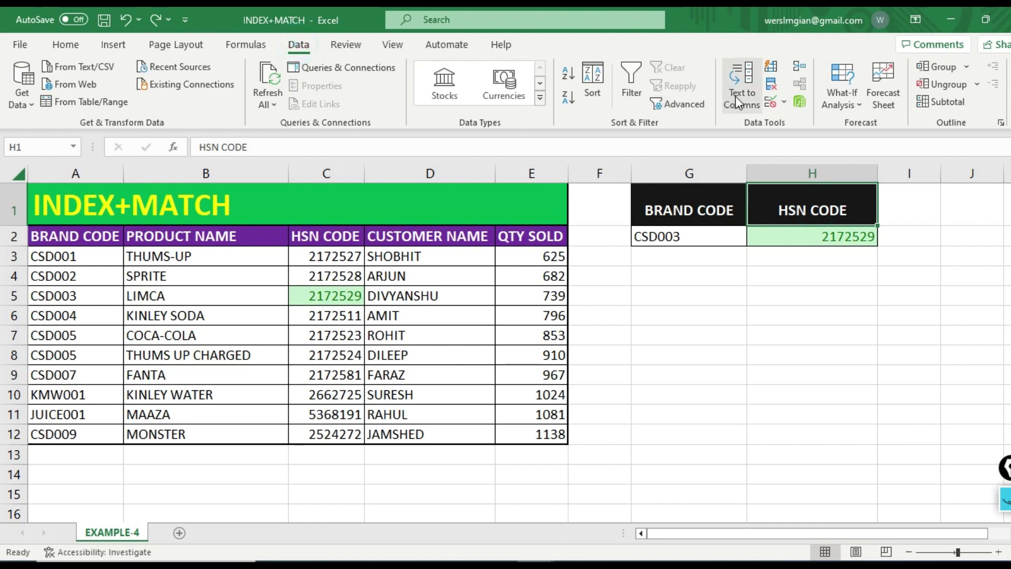
{"action": "left_click", "coordinate": [784, 103]}
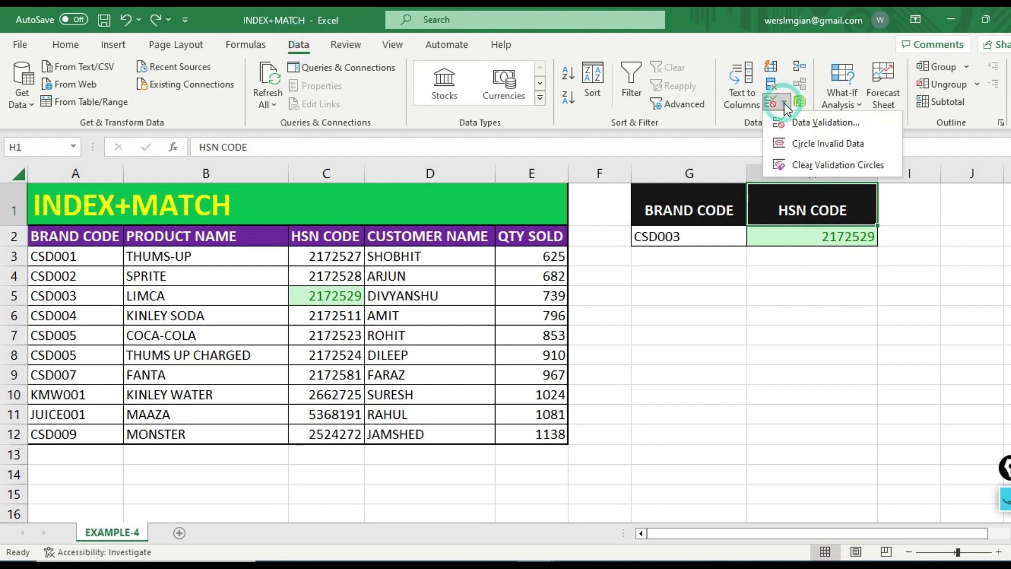
{"action": "left_click", "coordinate": [811, 125]}
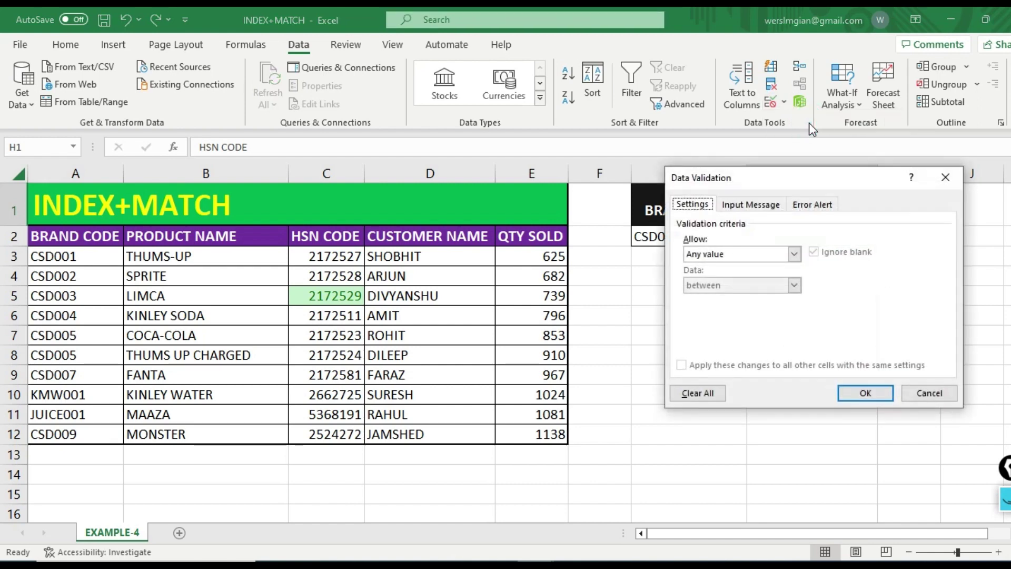
{"action": "left_click_drag", "start_coordinate": [797, 183], "coordinate": [737, 88]}
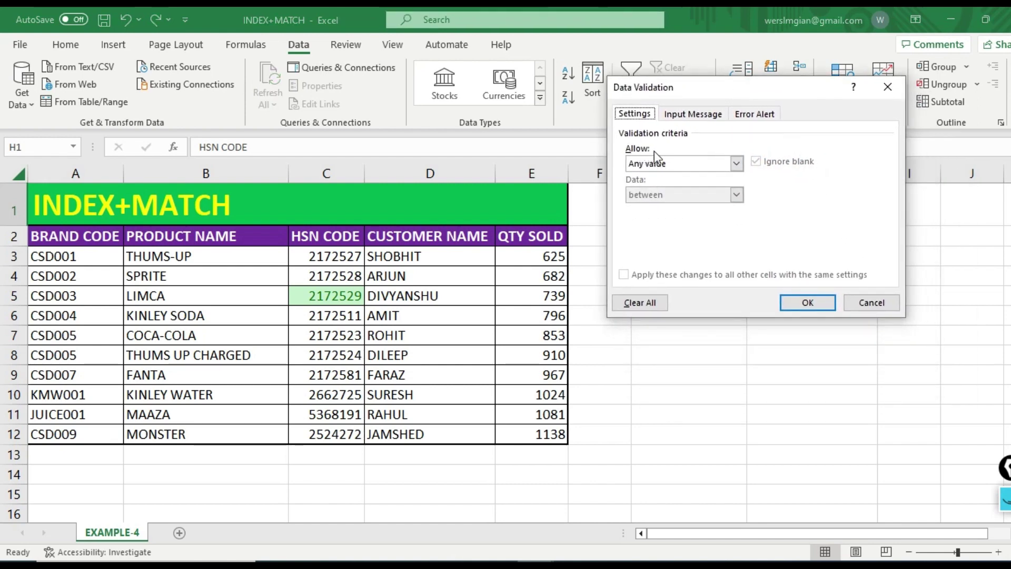
{"action": "left_click", "coordinate": [737, 163]}
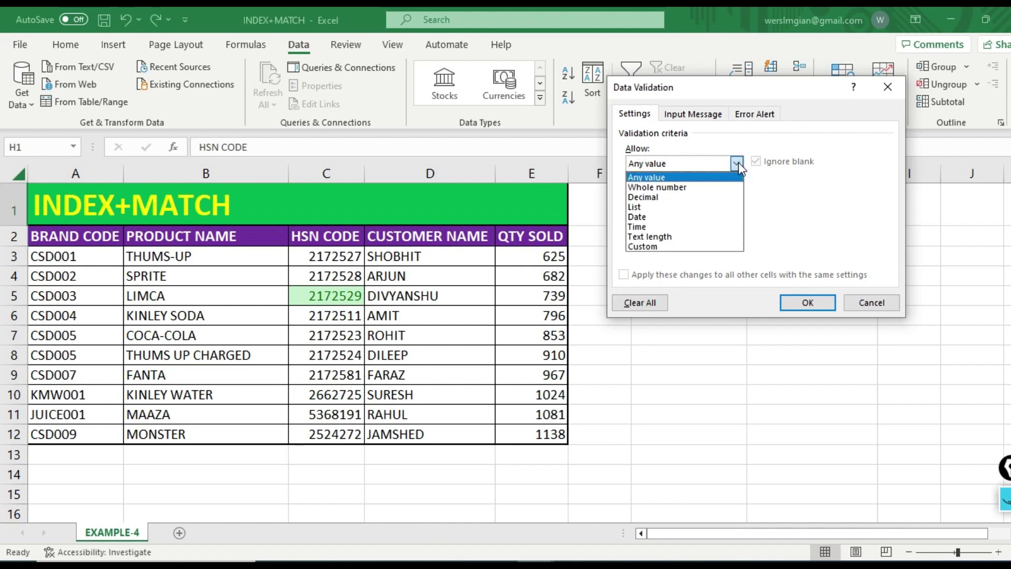
{"action": "left_click", "coordinate": [647, 207]}
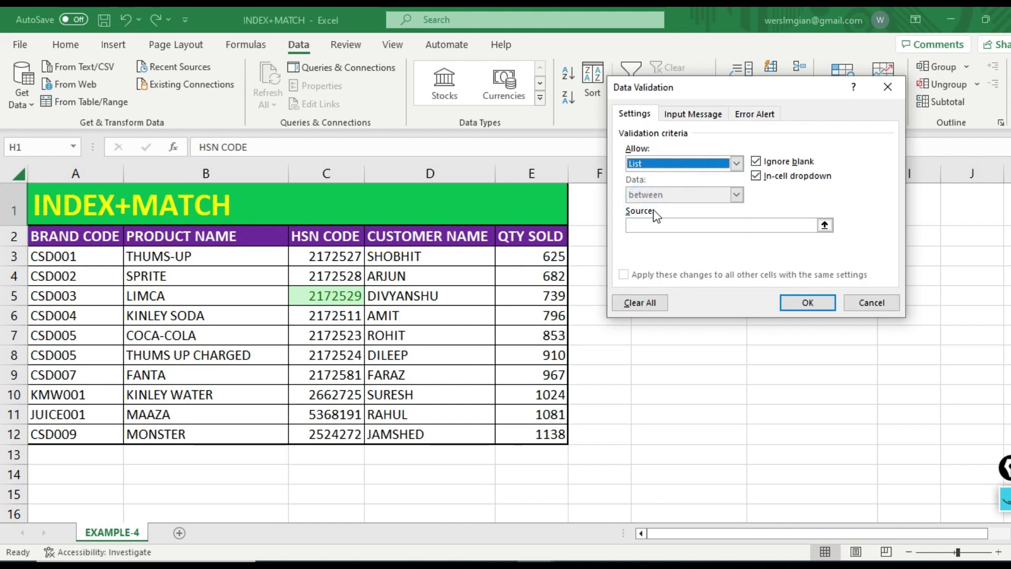
{"action": "left_click", "coordinate": [637, 226]}
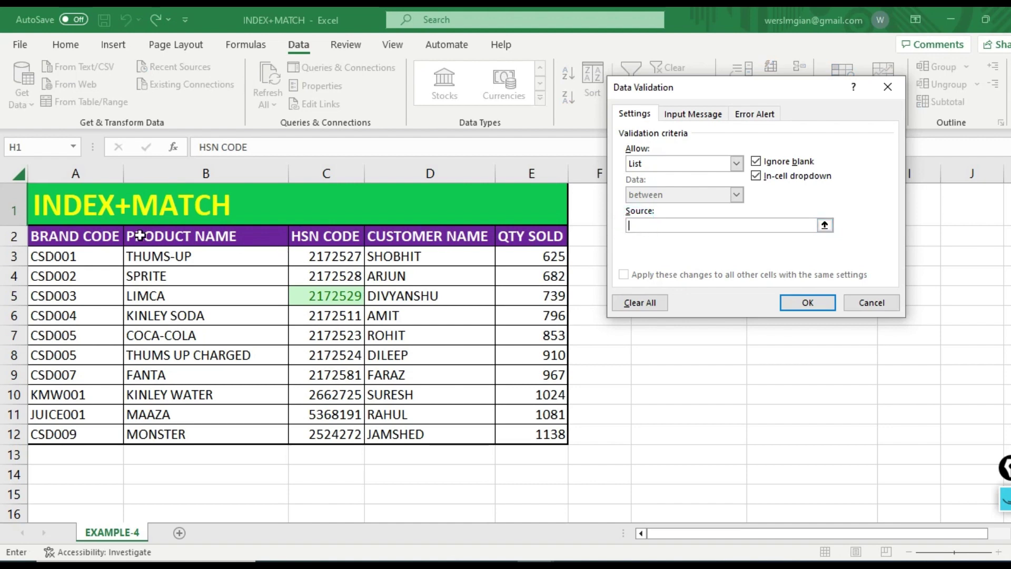
{"action": "left_click_drag", "start_coordinate": [90, 235], "coordinate": [522, 237]}
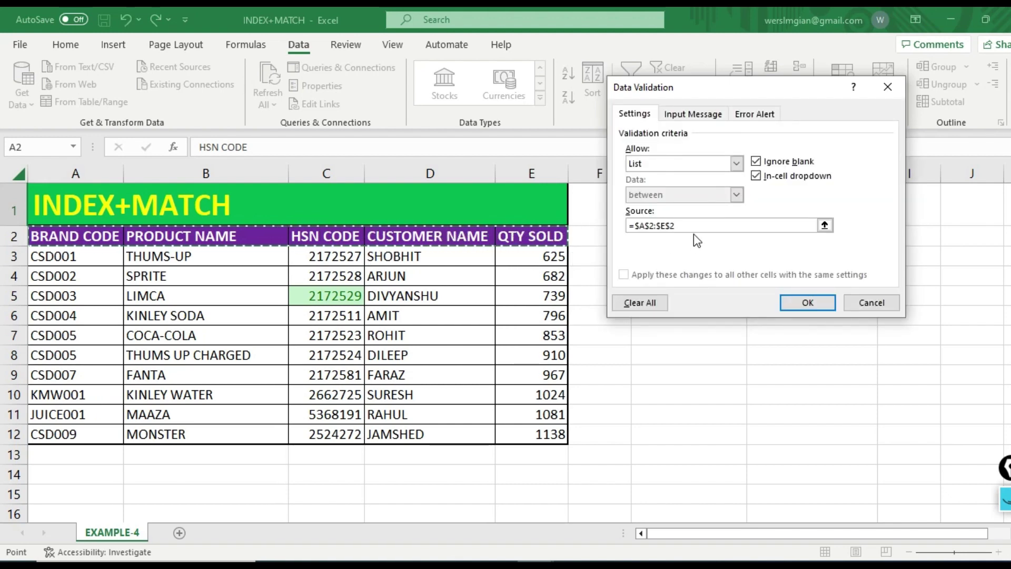
{"action": "left_click", "coordinate": [808, 303]}
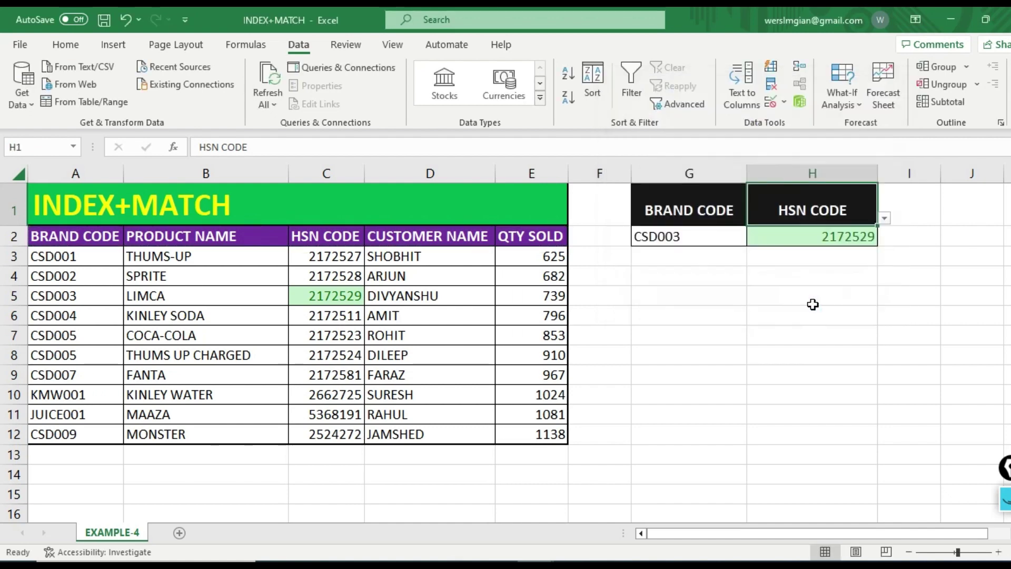
Step: Choose BRAND CODE from the H1 dropdown list and check the lookup formula in H2
{"action": "left_click", "coordinate": [884, 218]}
{"action": "left_click", "coordinate": [809, 230]}
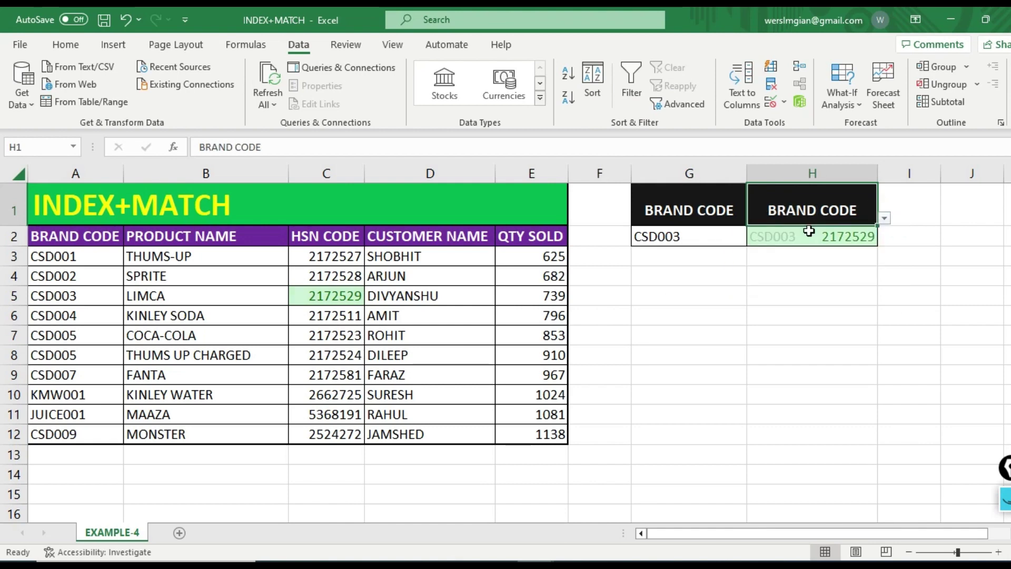
{"action": "left_click", "coordinate": [802, 237]}
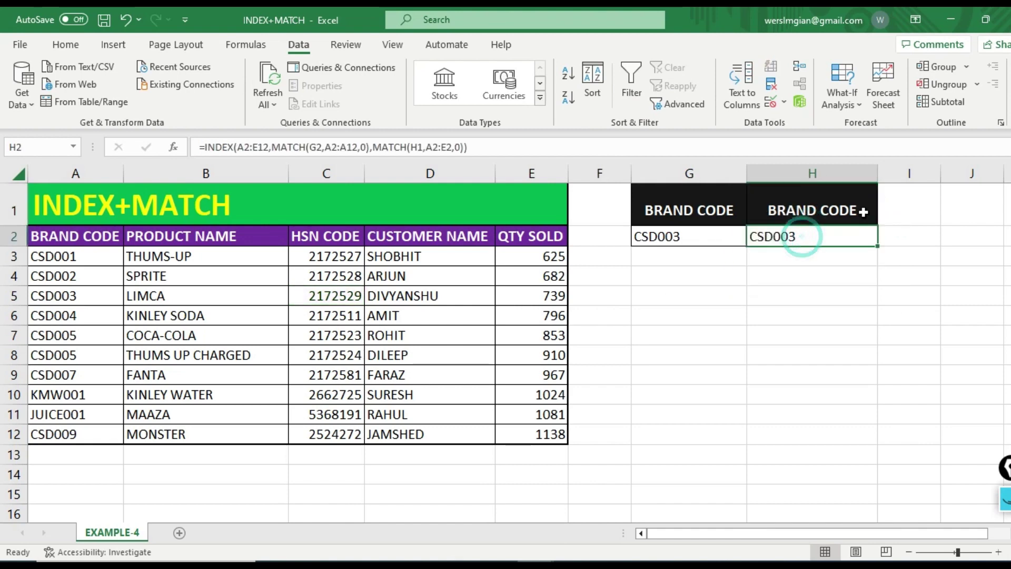
Step: Choose PRODUCT NAME from the H1 dropdown list and compare H2 with the entry for CSD003 in B5
{"action": "left_click", "coordinate": [863, 212]}
{"action": "left_click", "coordinate": [884, 218]}
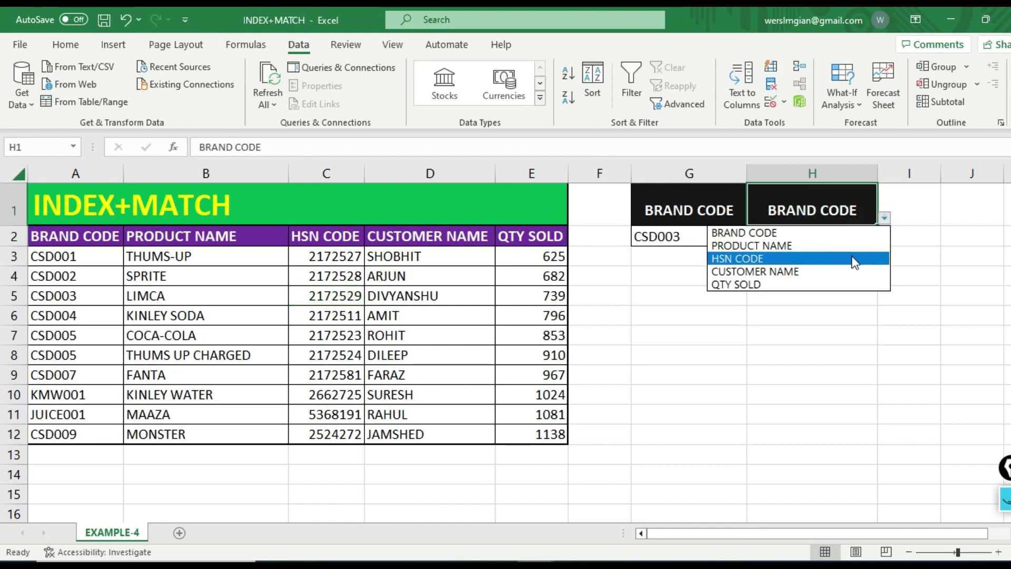
{"action": "left_click", "coordinate": [852, 245]}
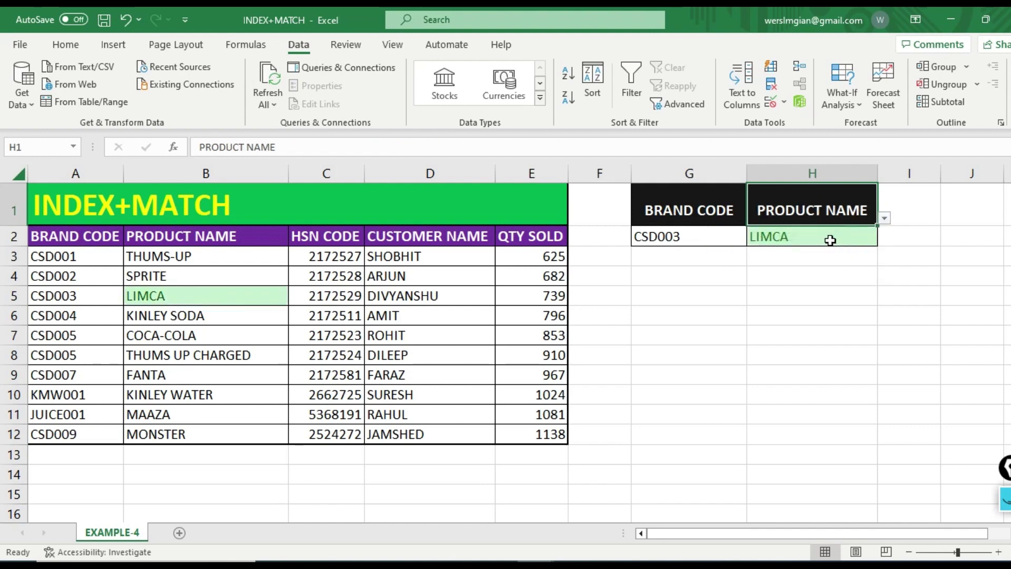
{"action": "left_click", "coordinate": [182, 296]}
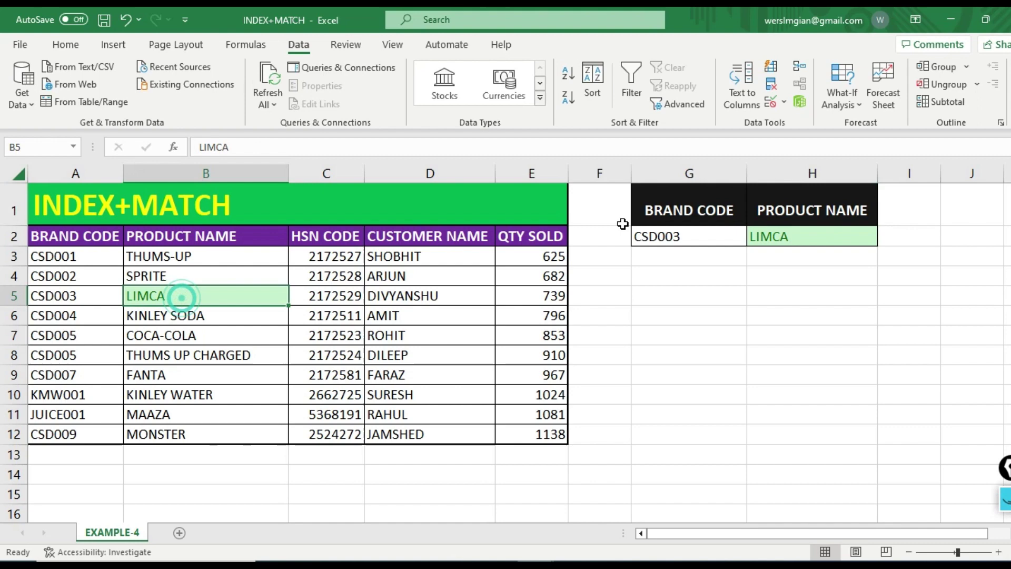
{"action": "left_click", "coordinate": [796, 235]}
Step: Try HSN CODE and CUSTOMER NAME in turn as the lookup header from the H1 dropdown list
{"action": "left_click", "coordinate": [858, 211]}
{"action": "left_click", "coordinate": [884, 220]}
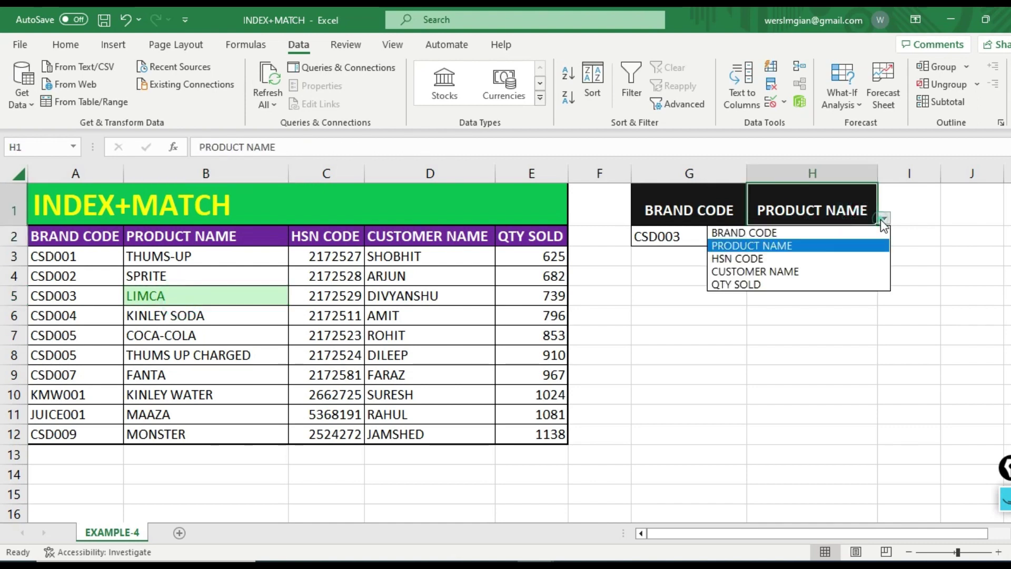
{"action": "left_click", "coordinate": [795, 257]}
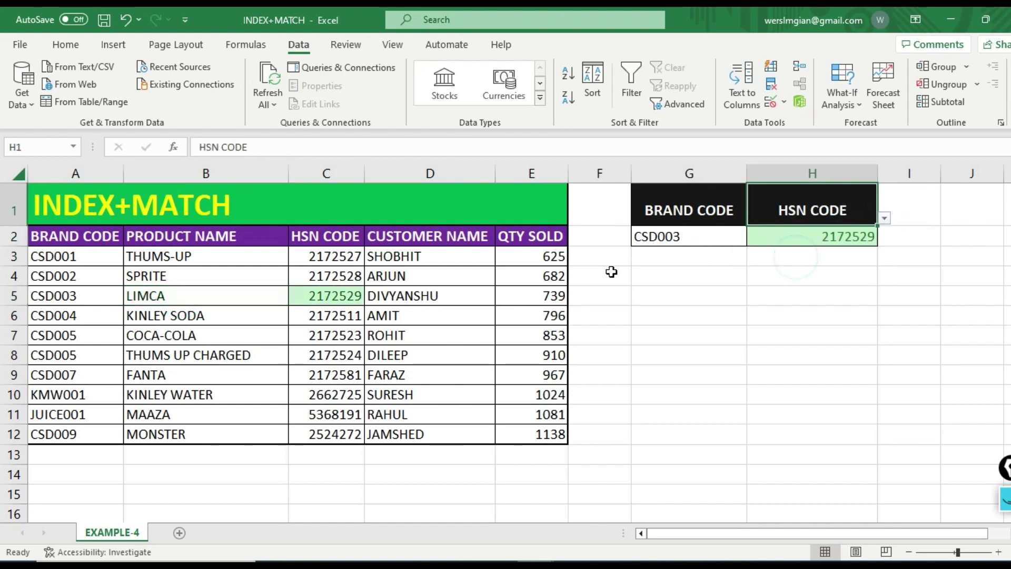
{"action": "left_click", "coordinate": [885, 219]}
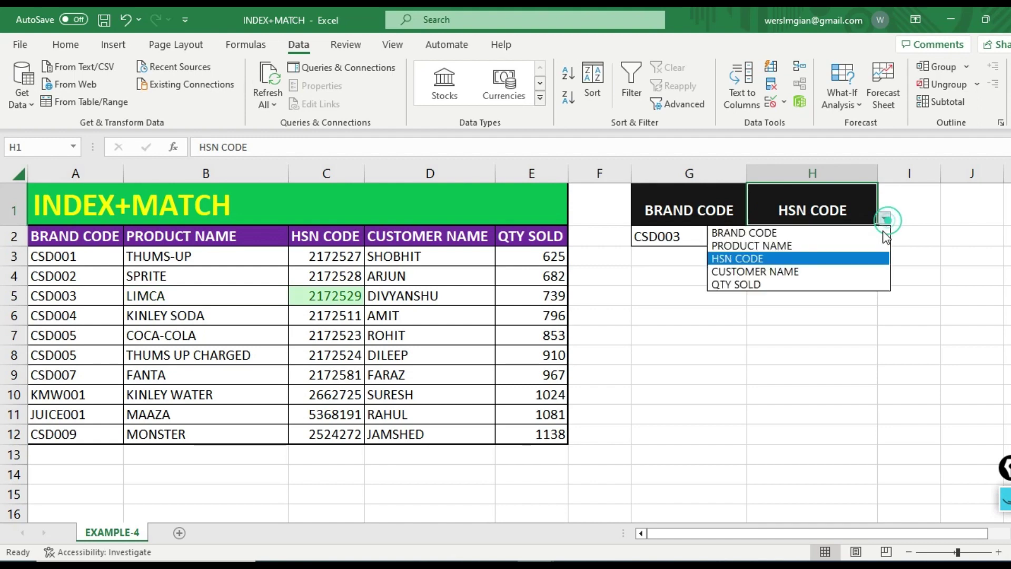
{"action": "left_click", "coordinate": [848, 271]}
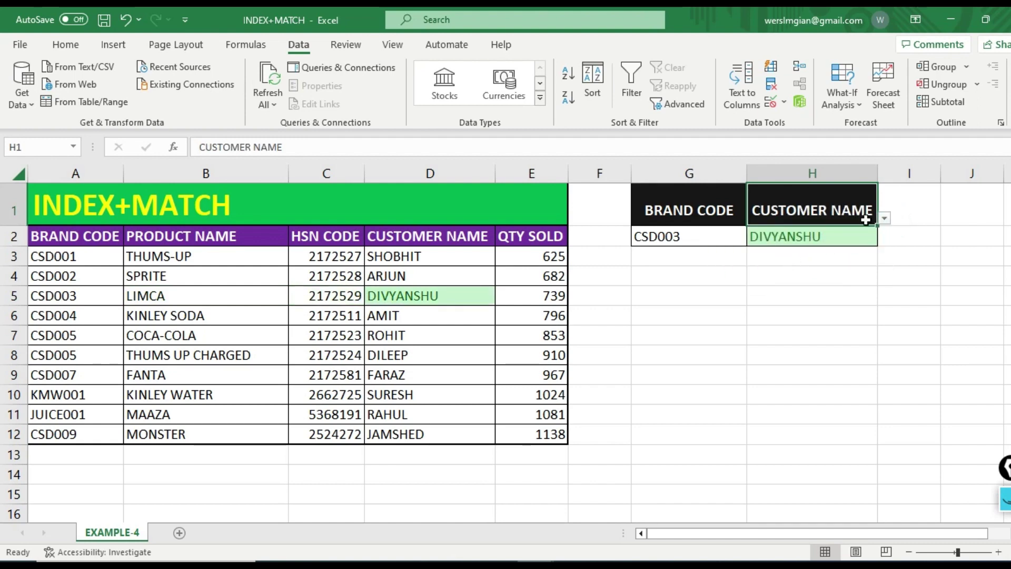
Step: Choose QTY SOLD from the H1 dropdown list and compare H2 with the entry for CSD003 in E5
{"action": "left_click", "coordinate": [884, 219]}
{"action": "left_click", "coordinate": [846, 284]}
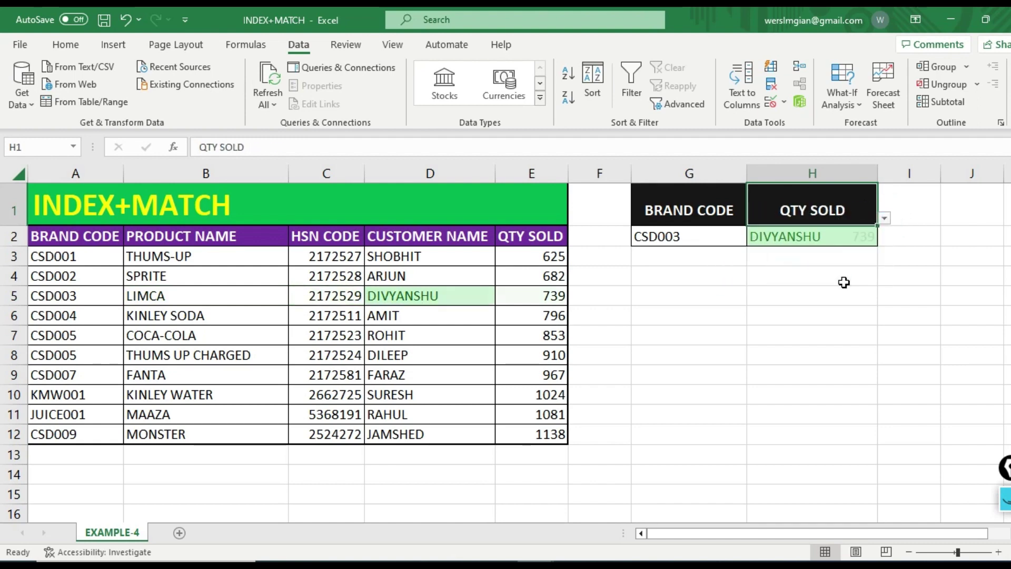
{"action": "left_click", "coordinate": [535, 296]}
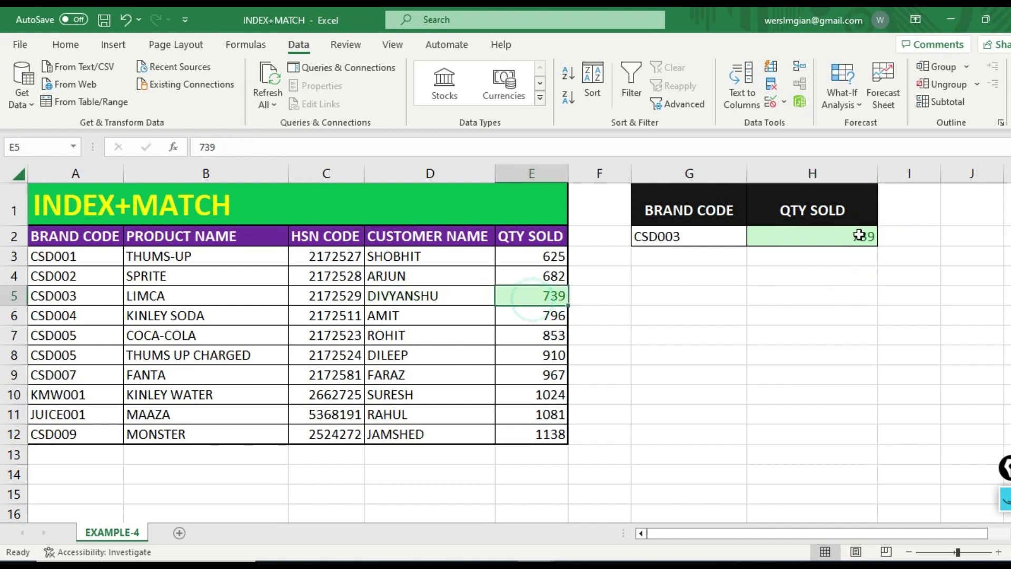
{"action": "left_click", "coordinate": [857, 231]}
{"action": "left_click", "coordinate": [851, 211]}
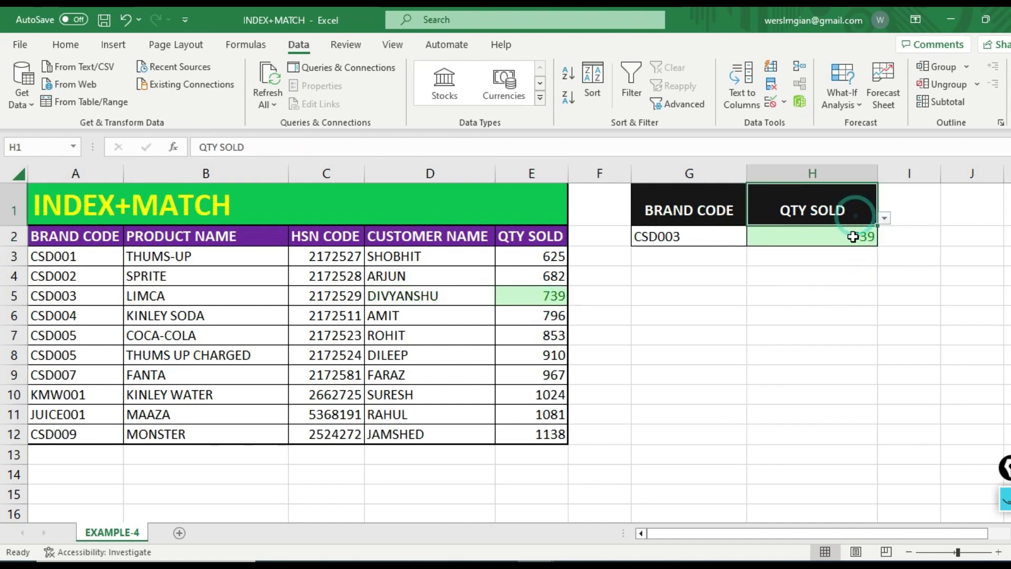
{"action": "left_click", "coordinate": [855, 234]}
Step: Set the H1 lookup header to CUSTOMER NAME from its dropdown list and check the INDEX and MATCH formula in H2
{"action": "left_click", "coordinate": [879, 209]}
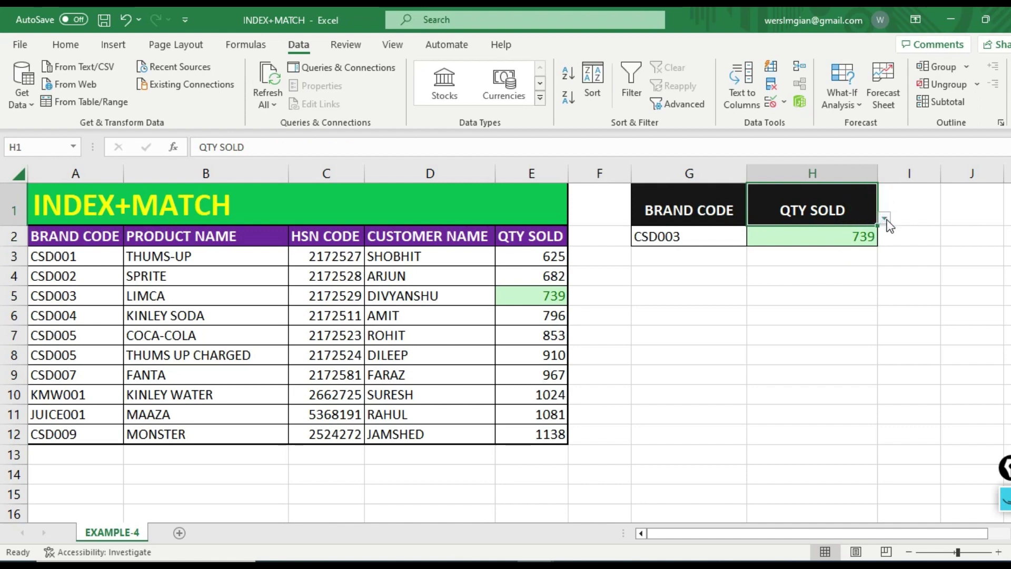
{"action": "left_click", "coordinate": [886, 218]}
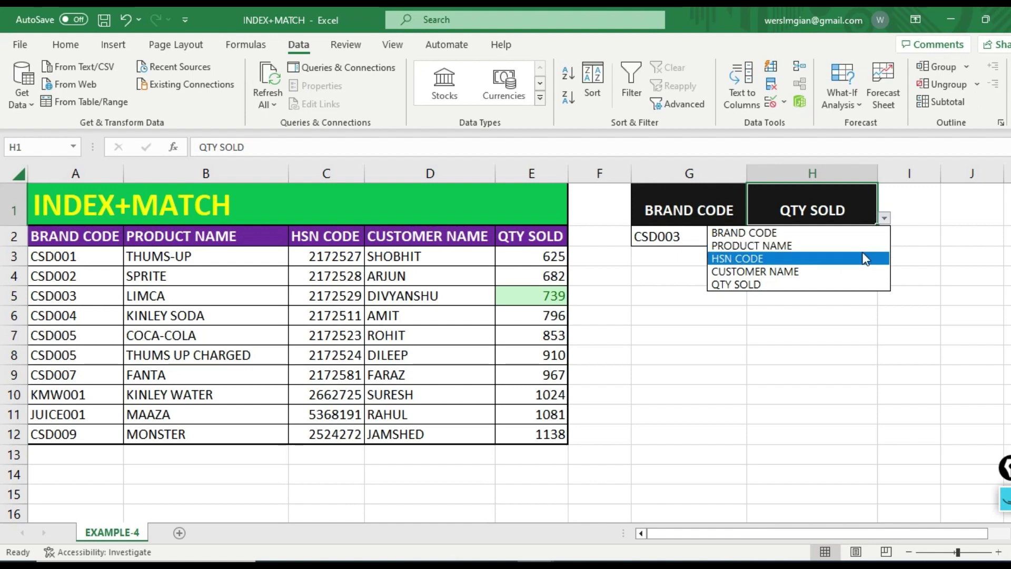
{"action": "left_click", "coordinate": [790, 274]}
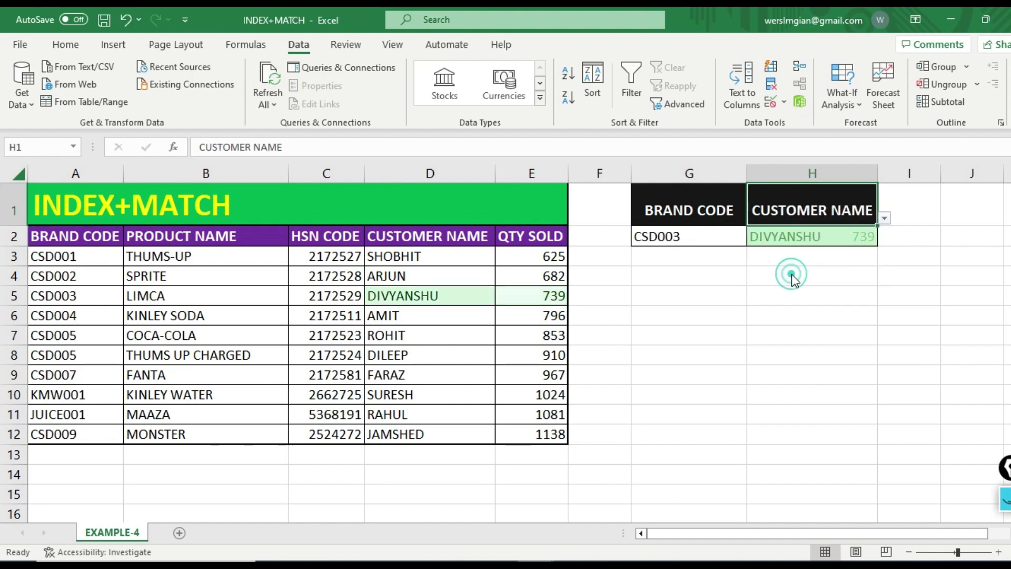
{"action": "left_click", "coordinate": [828, 239]}
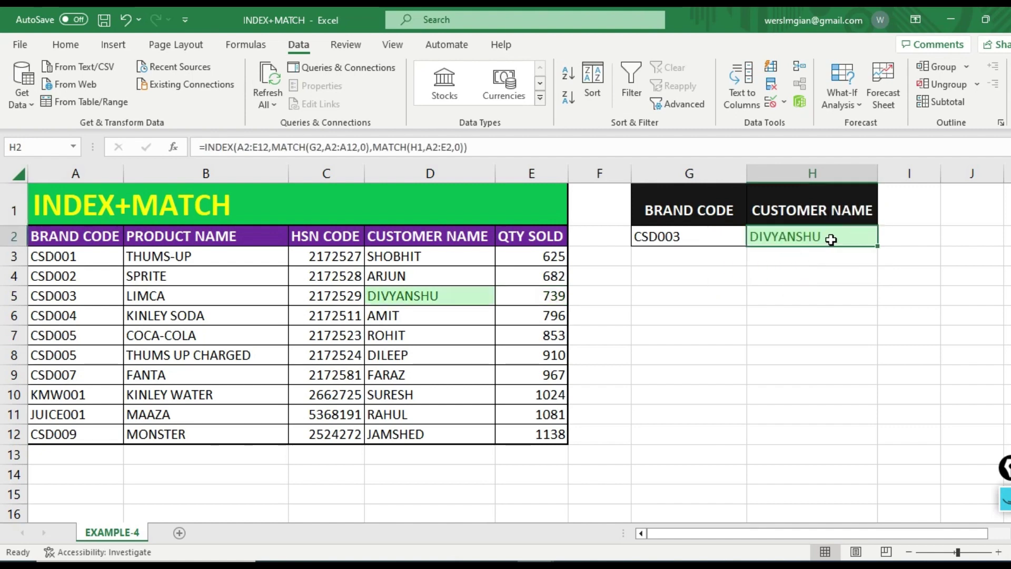
{"action": "left_click", "coordinate": [868, 210]}
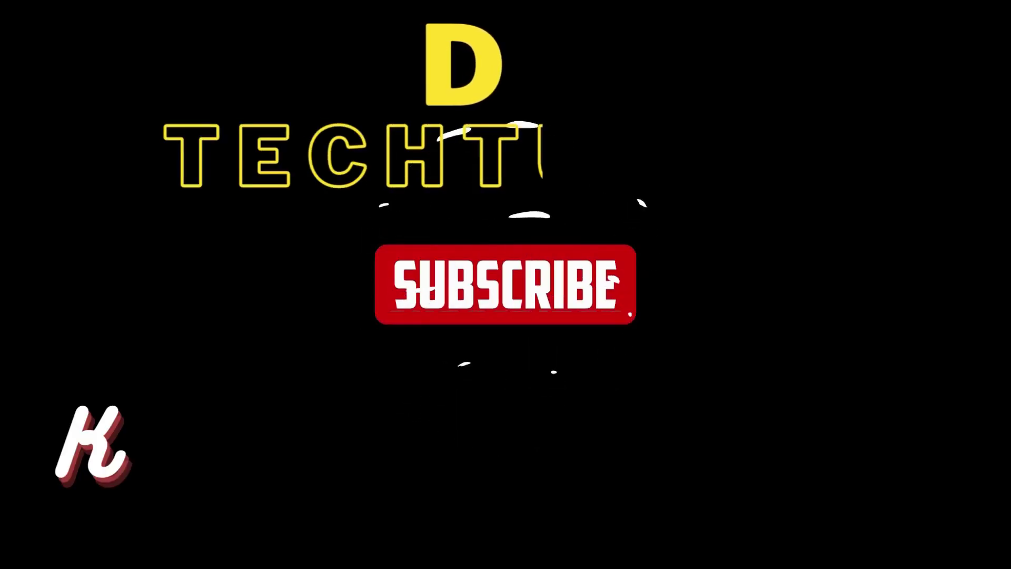